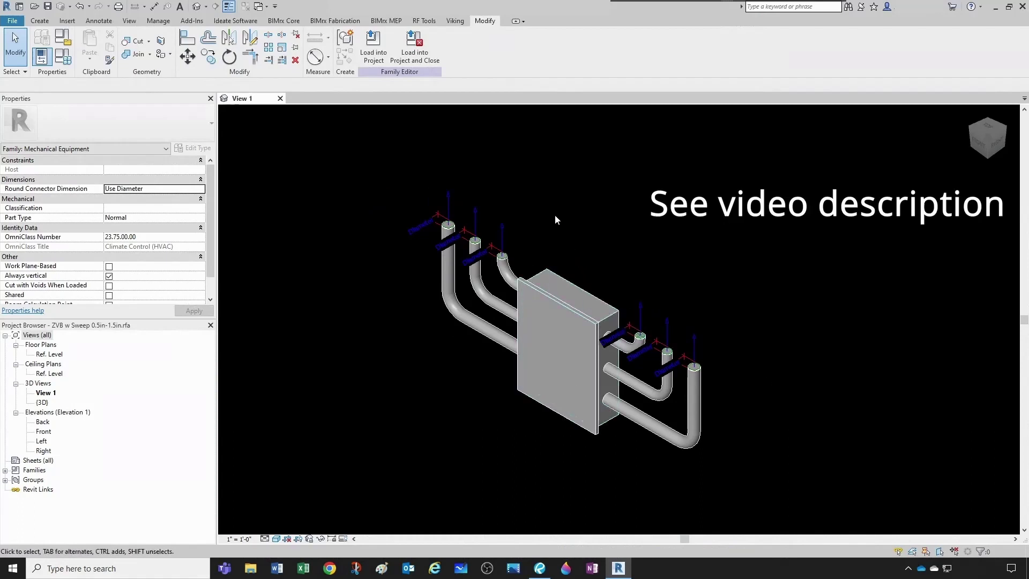
Step: Examine the pipe-end extrusion's circle sketch and its pipe diameter labels, and leave the sketch without changes
{"action": "middle_click_drag", "start_coordinate": [415, 335], "coordinate": [406, 364]}
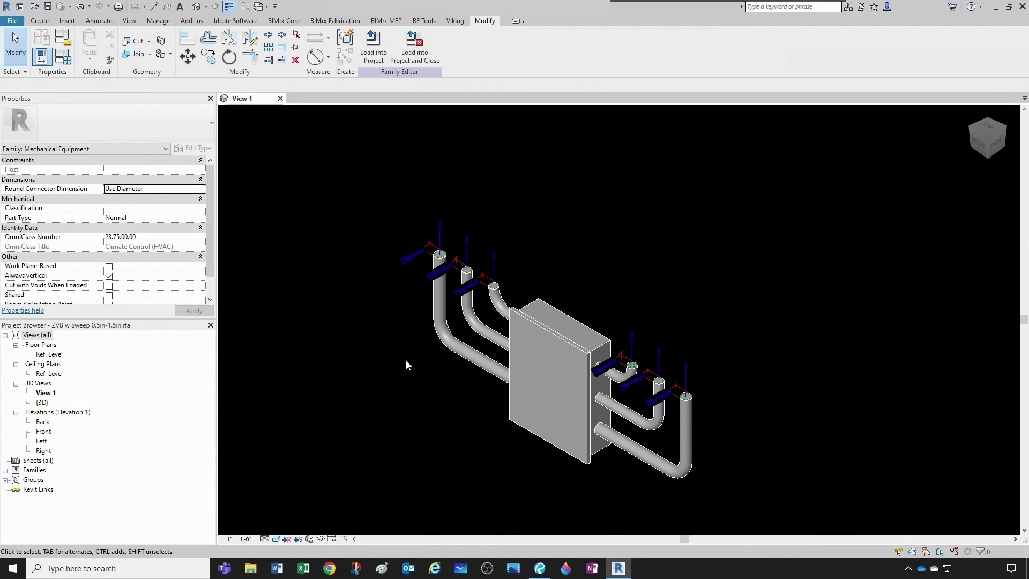
{"action": "scroll", "coordinate": [448, 249], "scroll_direction": "up", "scroll_amount": 5}
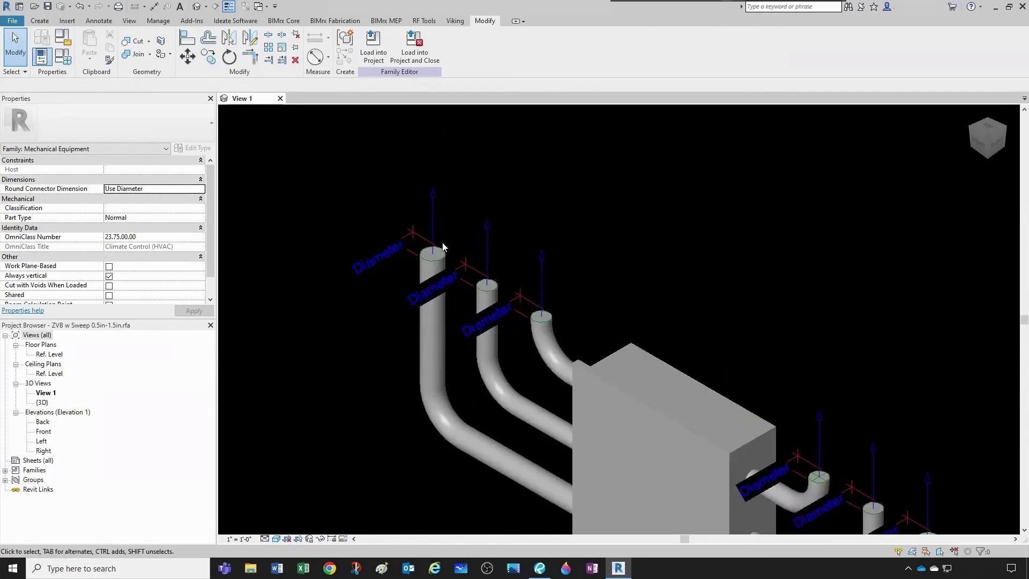
{"action": "scroll", "coordinate": [447, 270], "scroll_direction": "up", "scroll_amount": 3}
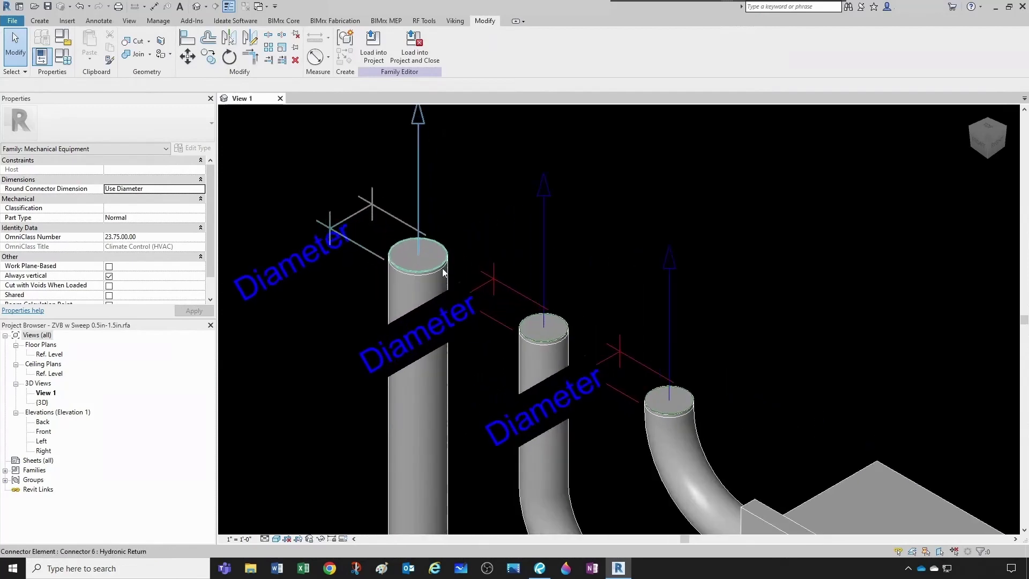
{"action": "left_click", "coordinate": [442, 270]}
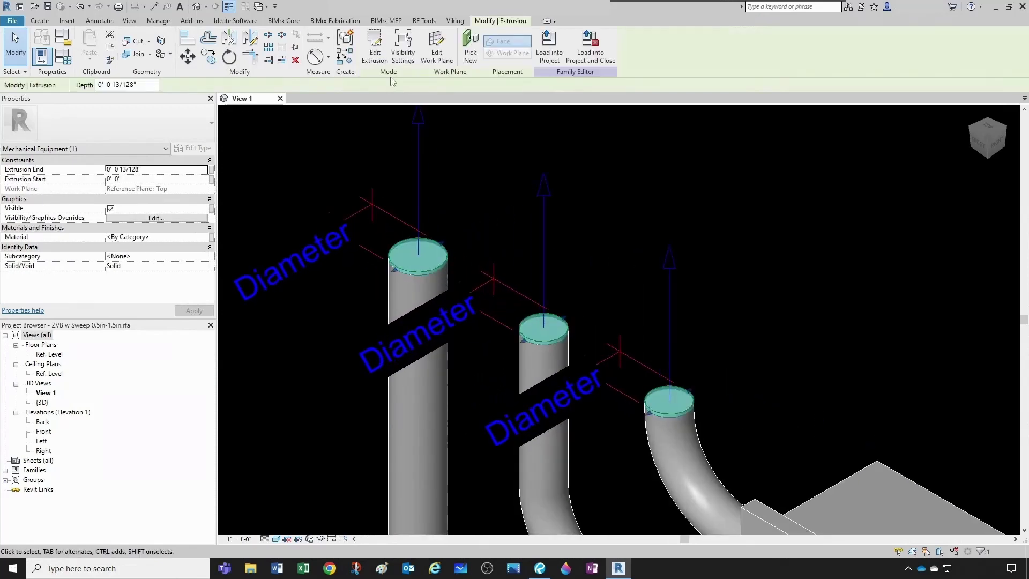
{"action": "left_click", "coordinate": [376, 50]}
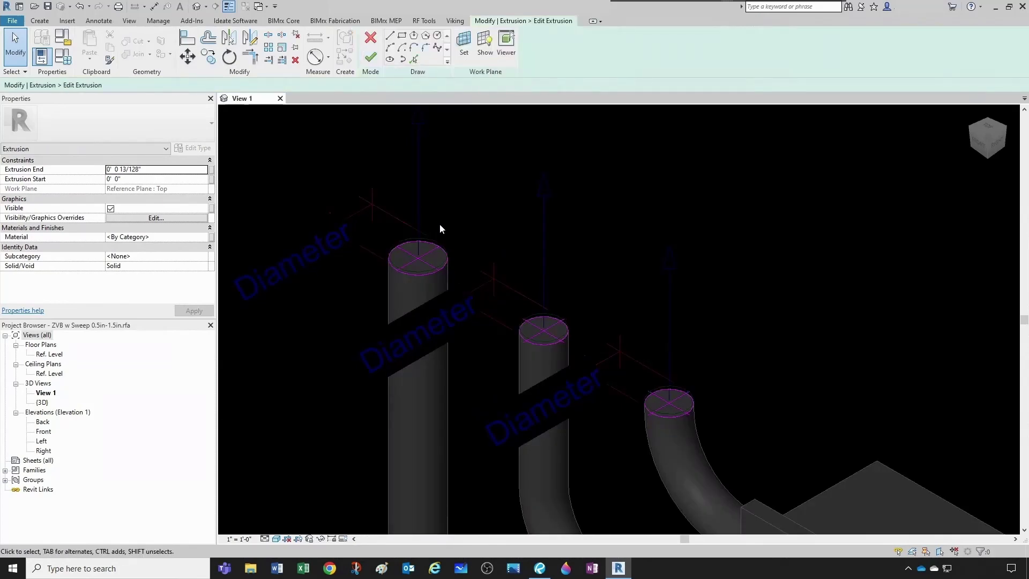
{"action": "scroll", "coordinate": [440, 223], "scroll_direction": "down", "scroll_amount": 3}
{"action": "scroll", "coordinate": [402, 258], "scroll_direction": "down", "scroll_amount": 5}
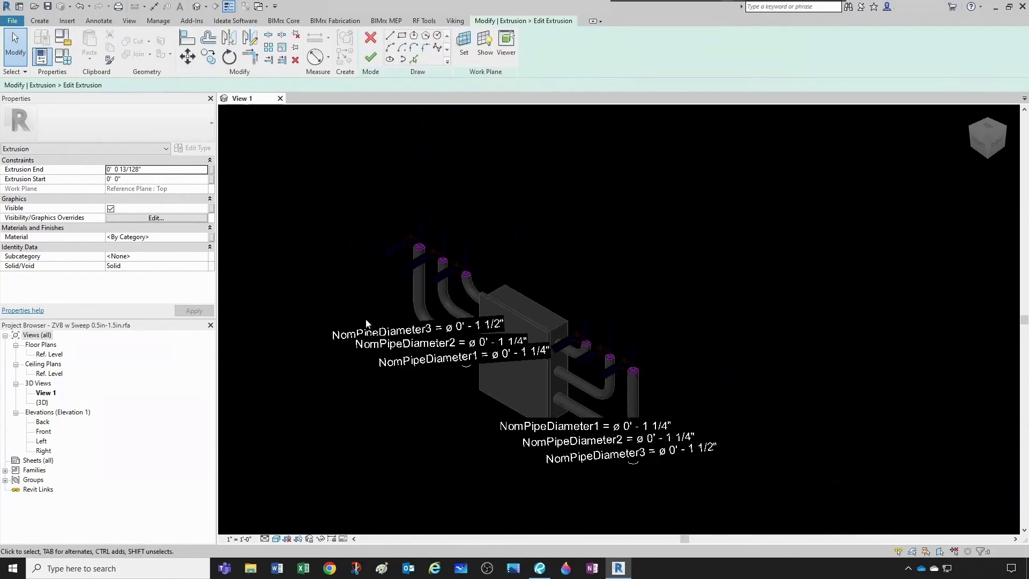
{"action": "scroll", "coordinate": [350, 333], "scroll_direction": "up", "scroll_amount": 2}
{"action": "left_click", "coordinate": [348, 335]}
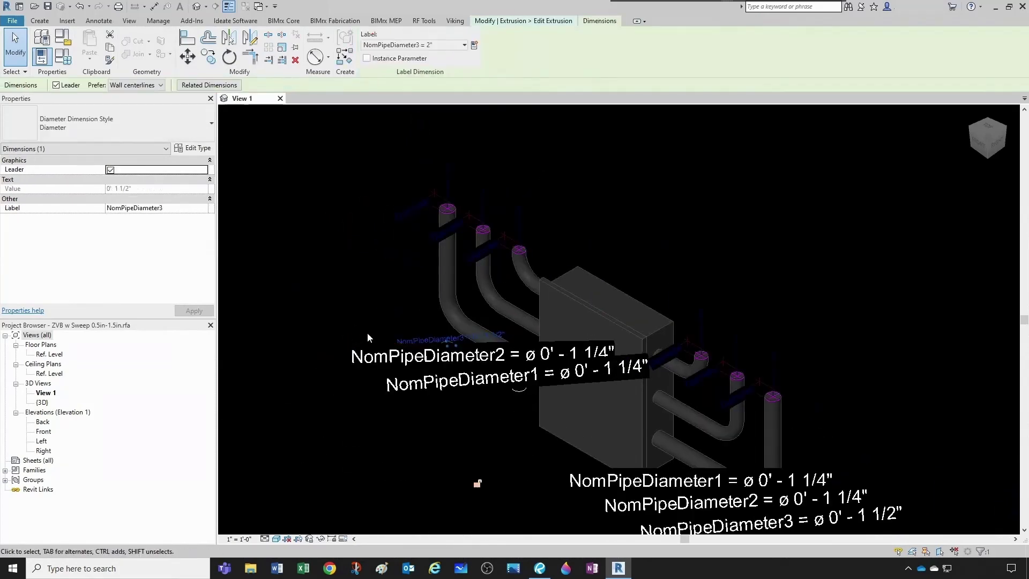
{"action": "key", "text": "Escape"}
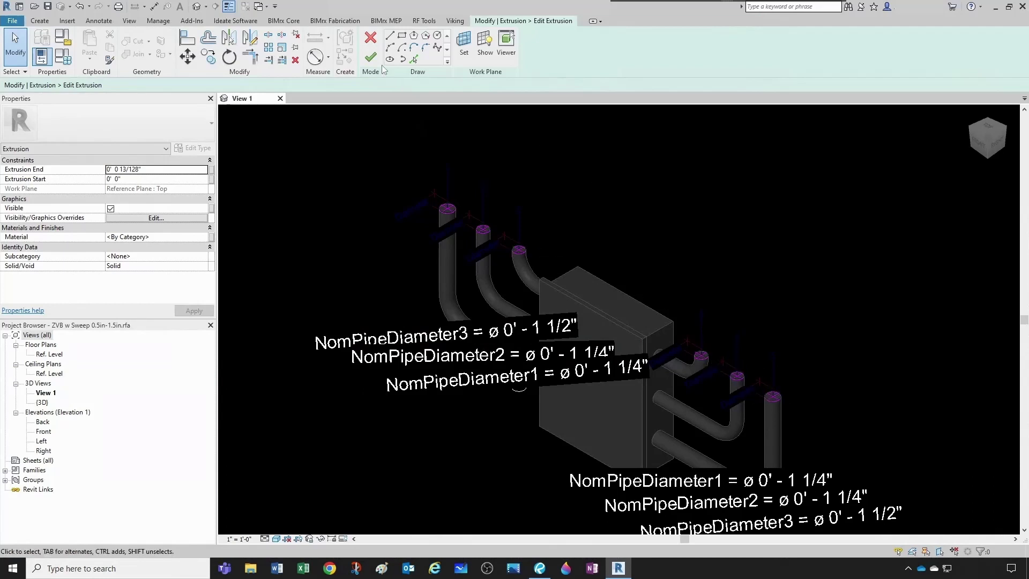
{"action": "left_click", "coordinate": [373, 37]}
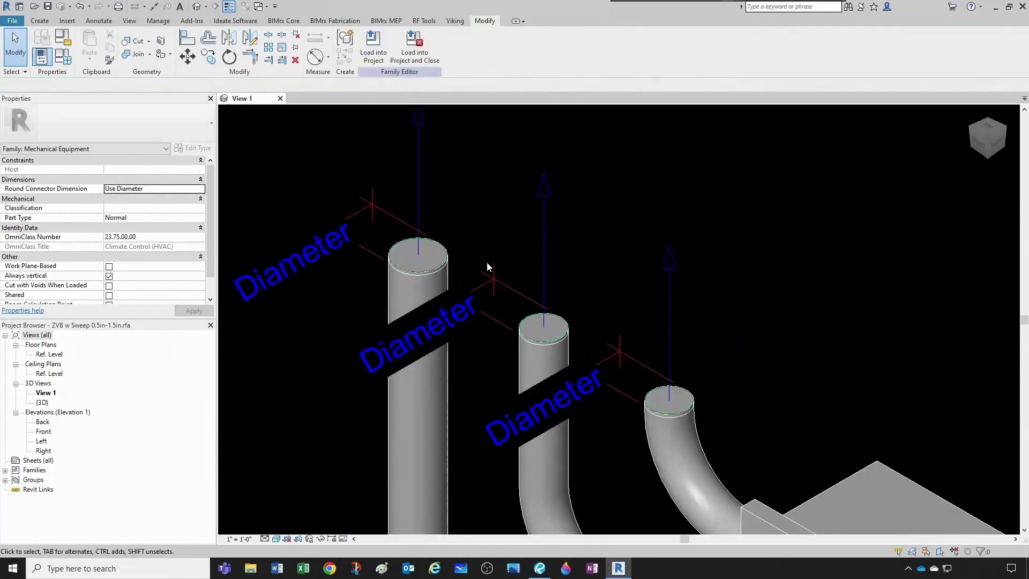
Step: Open the largest pipe's sweep for editing and open its profile sketch
{"action": "scroll", "coordinate": [486, 262], "scroll_direction": "down", "scroll_amount": 2}
{"action": "left_click", "coordinate": [454, 400]}
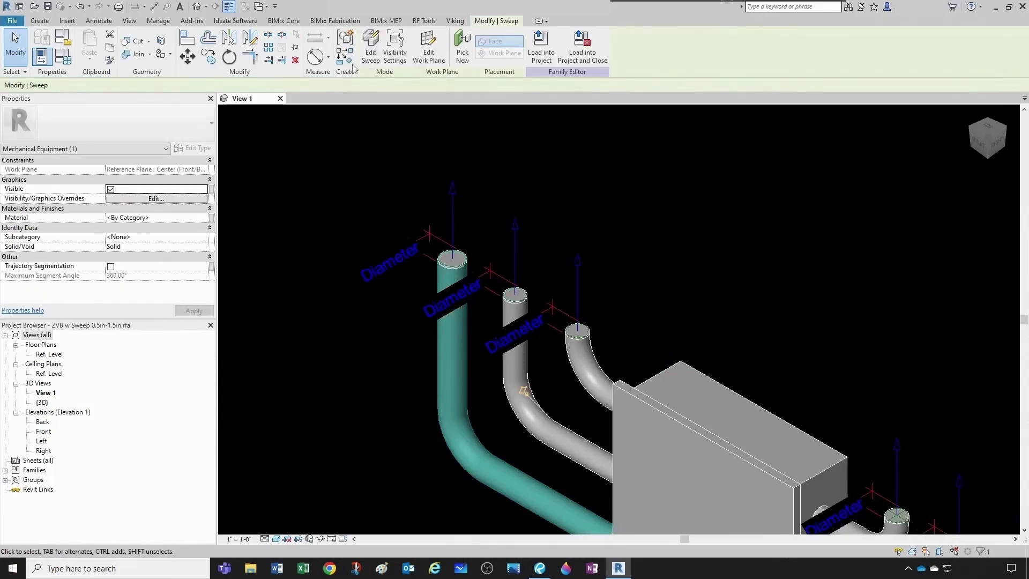
{"action": "left_click", "coordinate": [370, 53]}
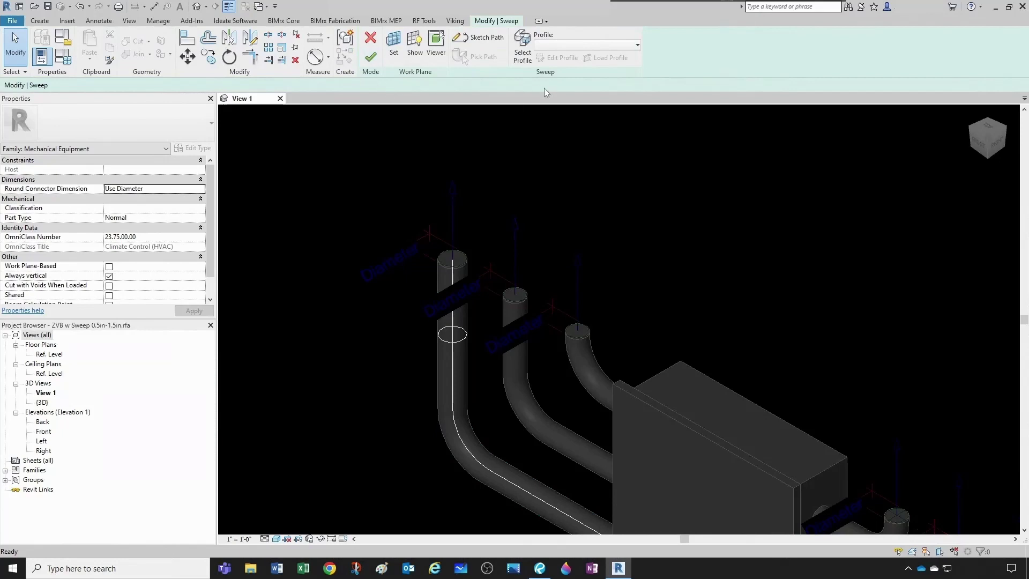
{"action": "left_click", "coordinate": [521, 64]}
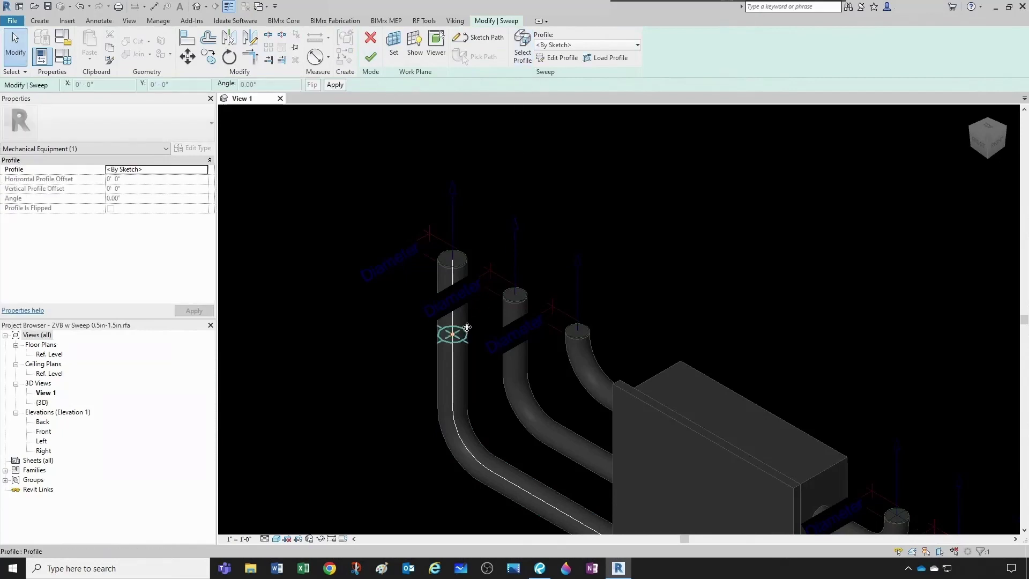
{"action": "scroll", "coordinate": [461, 334], "scroll_direction": "down", "scroll_amount": 3}
{"action": "left_click", "coordinate": [423, 347]}
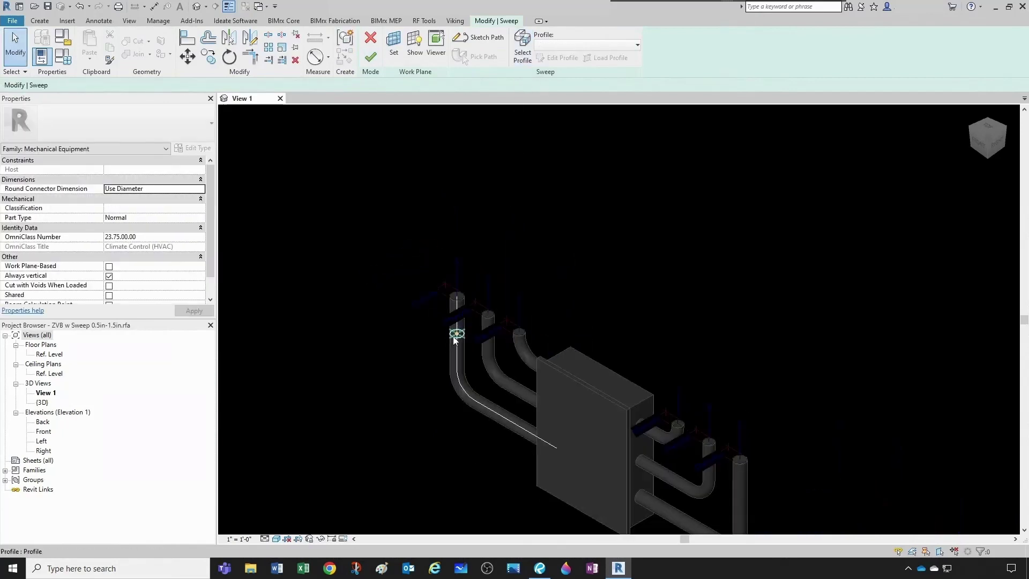
{"action": "left_click", "coordinate": [456, 334]}
{"action": "scroll", "coordinate": [443, 321], "scroll_direction": "down", "scroll_amount": 2}
{"action": "scroll", "coordinate": [442, 320], "scroll_direction": "up", "scroll_amount": 3}
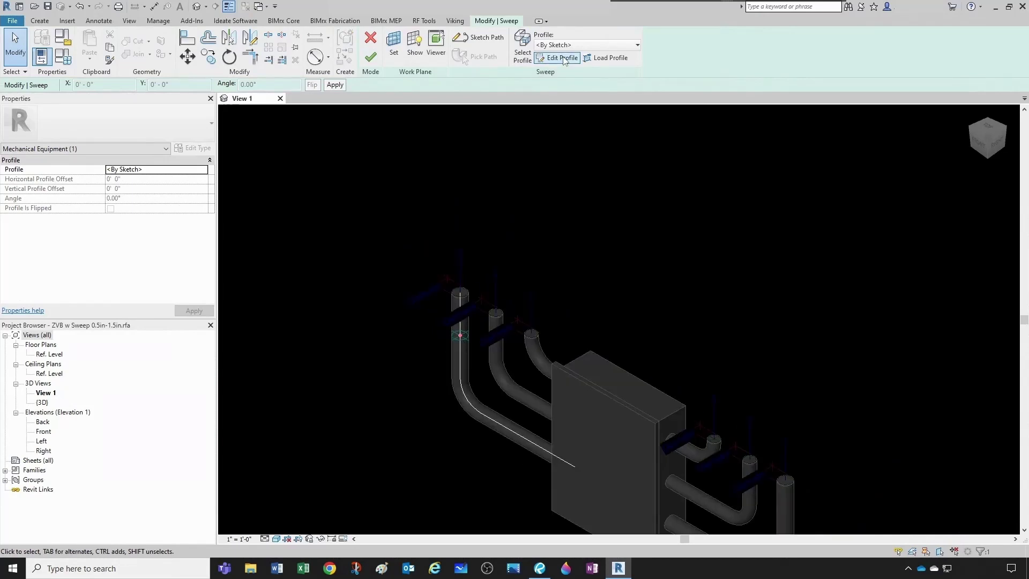
{"action": "left_click", "coordinate": [563, 58]}
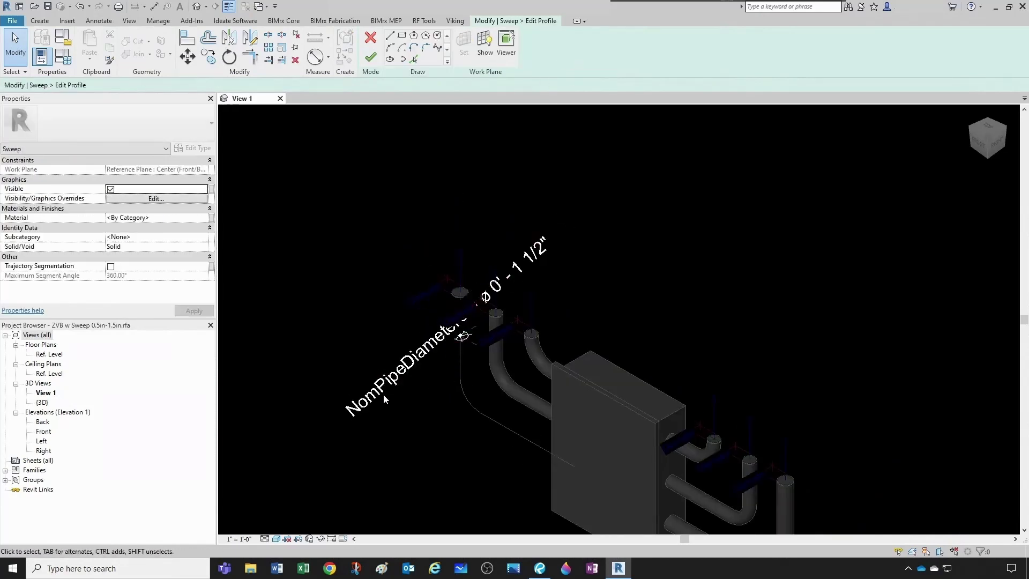
Step: Examine the sweep profile's diameter label against the whole box, finish the profile sketch and close the family
{"action": "scroll", "coordinate": [384, 395], "scroll_direction": "up", "scroll_amount": 1}
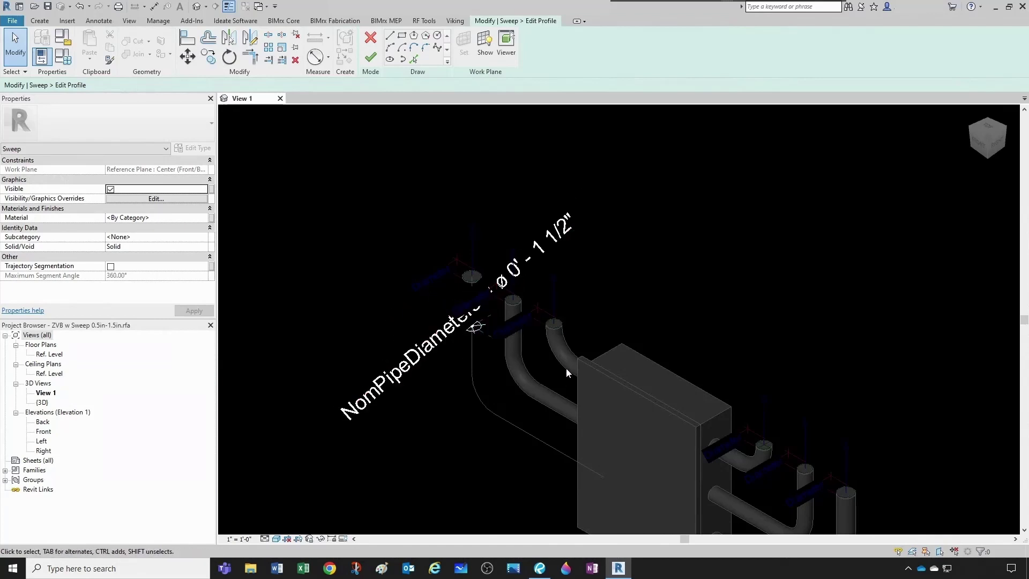
{"action": "scroll", "coordinate": [566, 365], "scroll_direction": "down", "scroll_amount": 2}
{"action": "middle_click_drag", "start_coordinate": [690, 481], "coordinate": [617, 355]}
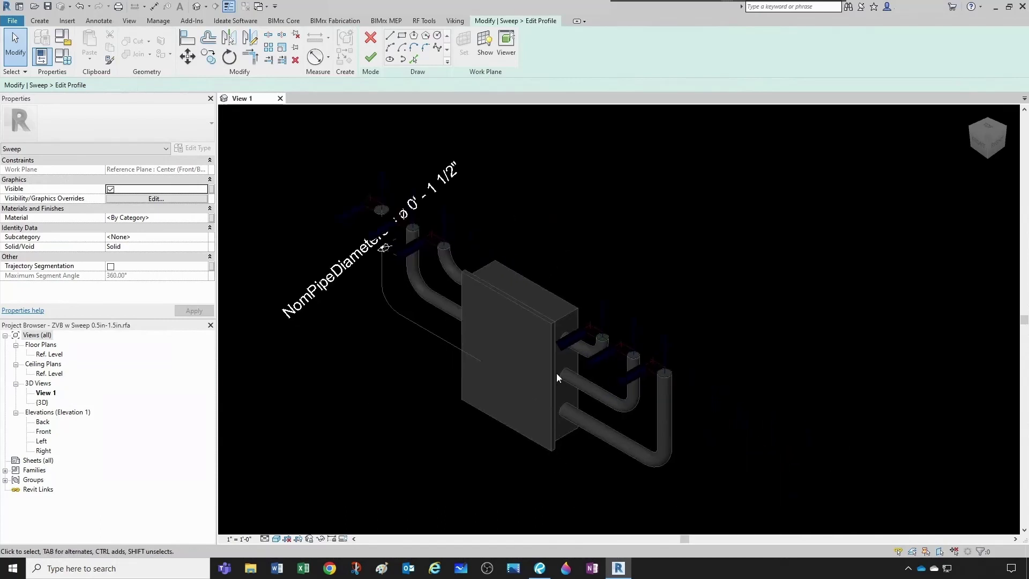
{"action": "scroll", "coordinate": [401, 387], "scroll_direction": "up", "scroll_amount": 1}
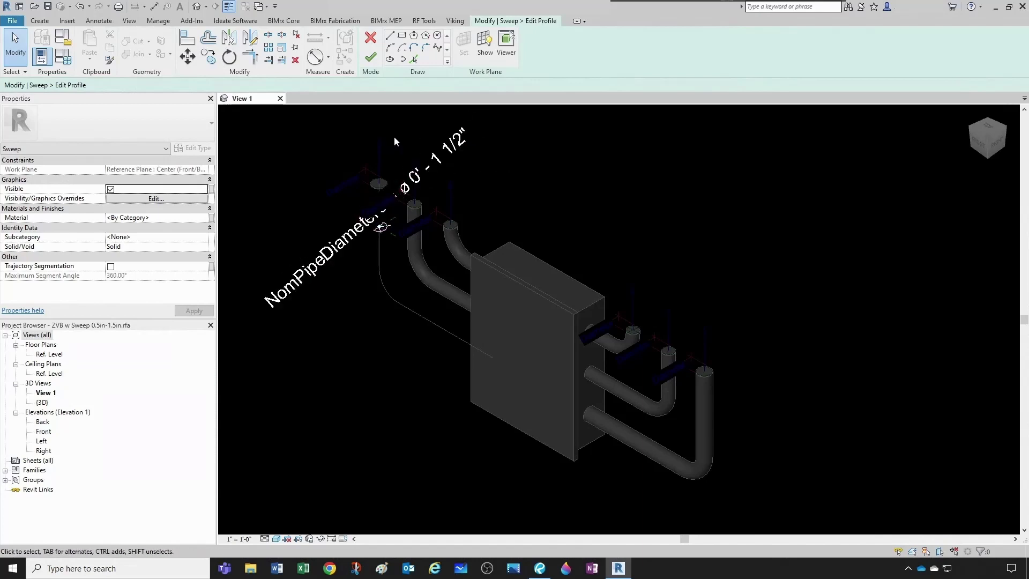
{"action": "left_click", "coordinate": [370, 56]}
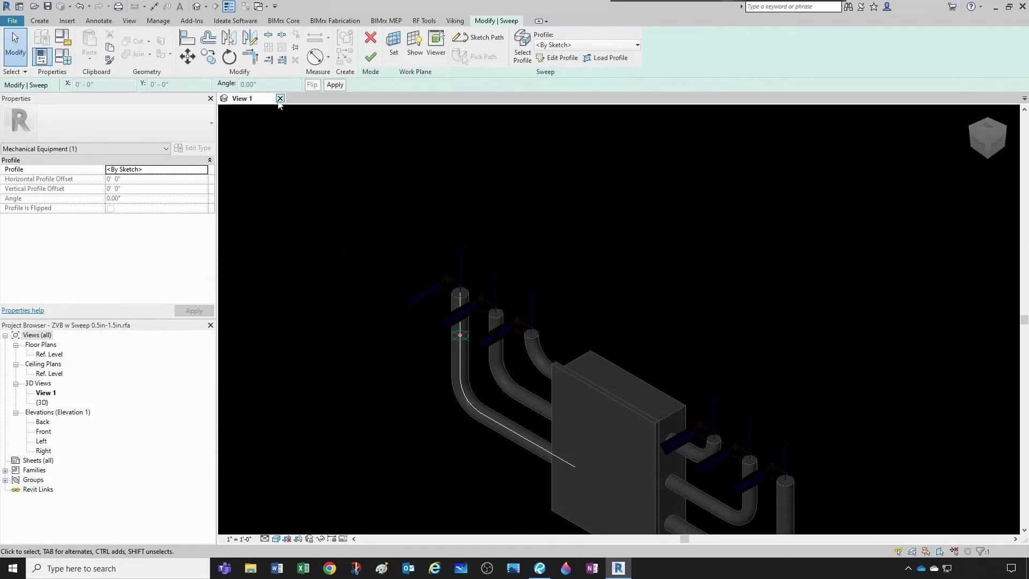
{"action": "left_click", "coordinate": [279, 99]}
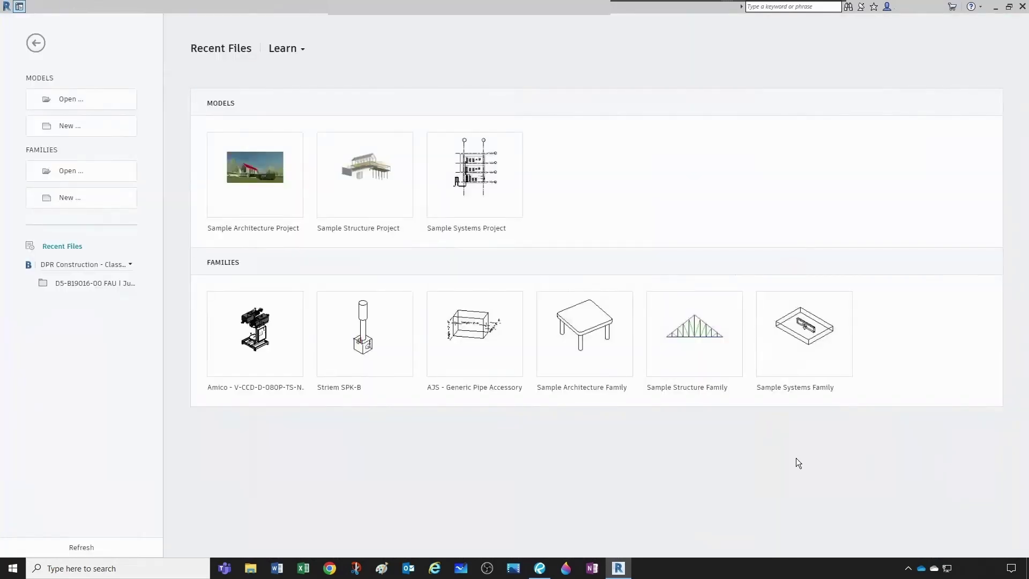
Step: Switch to Bluebeam Revu and show the Technical Specifications drawings in the Amico Alert 3 A3AR-U spec sheet
{"action": "left_click", "coordinate": [547, 573]}
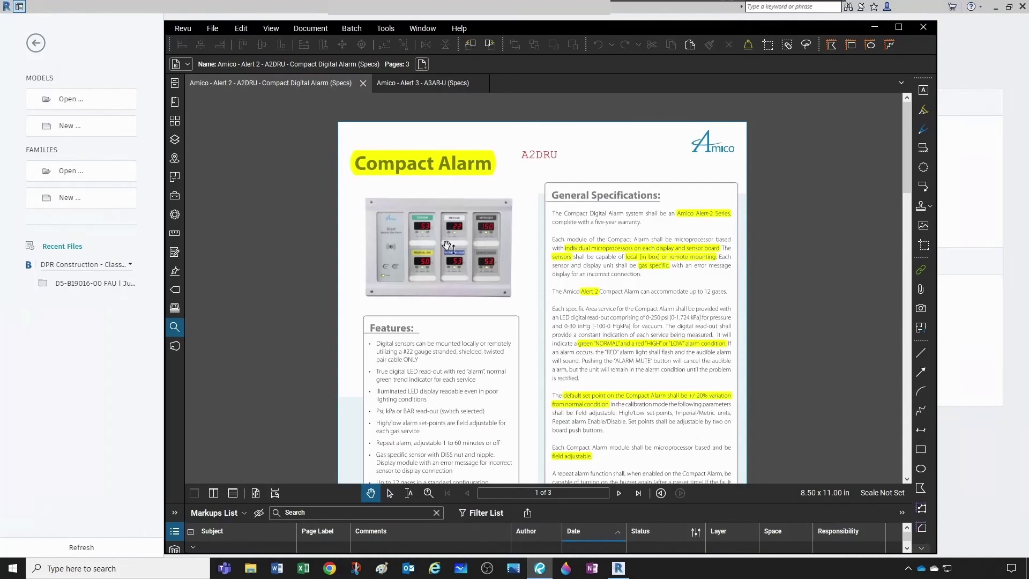
{"action": "left_click", "coordinate": [404, 88]}
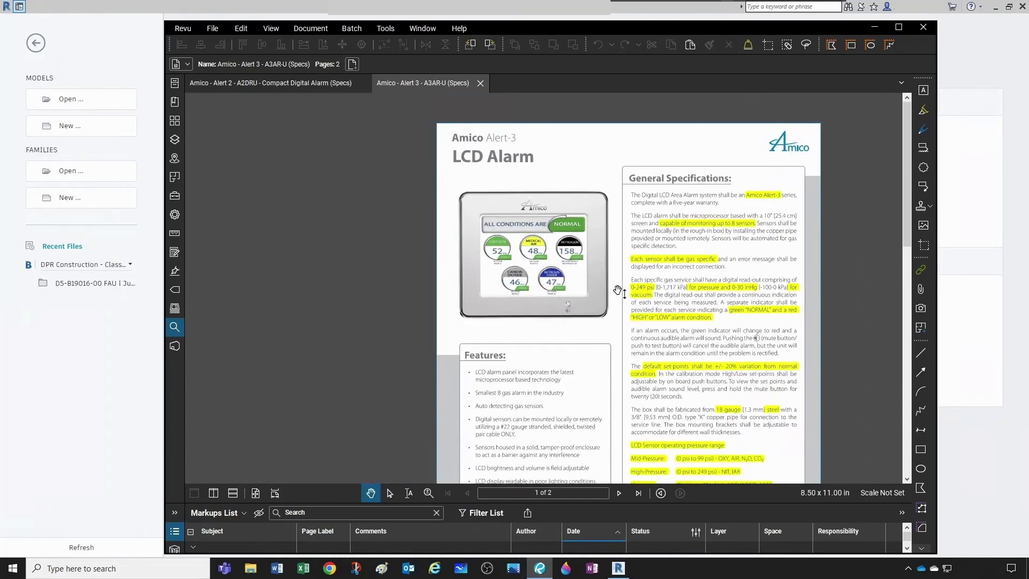
{"action": "scroll", "coordinate": [603, 268], "scroll_direction": "down", "scroll_amount": 2}
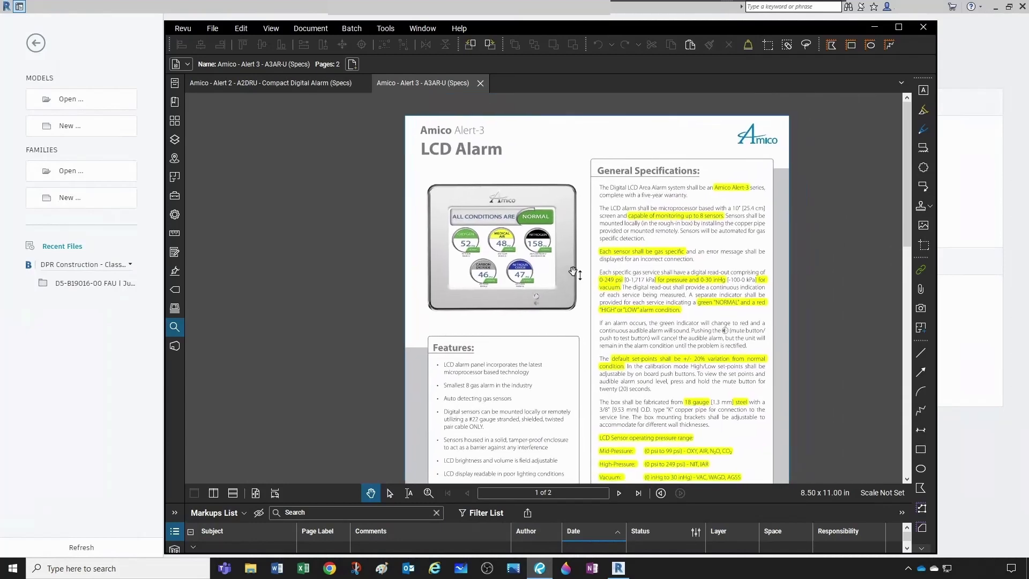
{"action": "scroll", "coordinate": [574, 274], "scroll_direction": "down", "scroll_amount": 1}
{"action": "scroll", "coordinate": [575, 273], "scroll_direction": "down", "scroll_amount": 5}
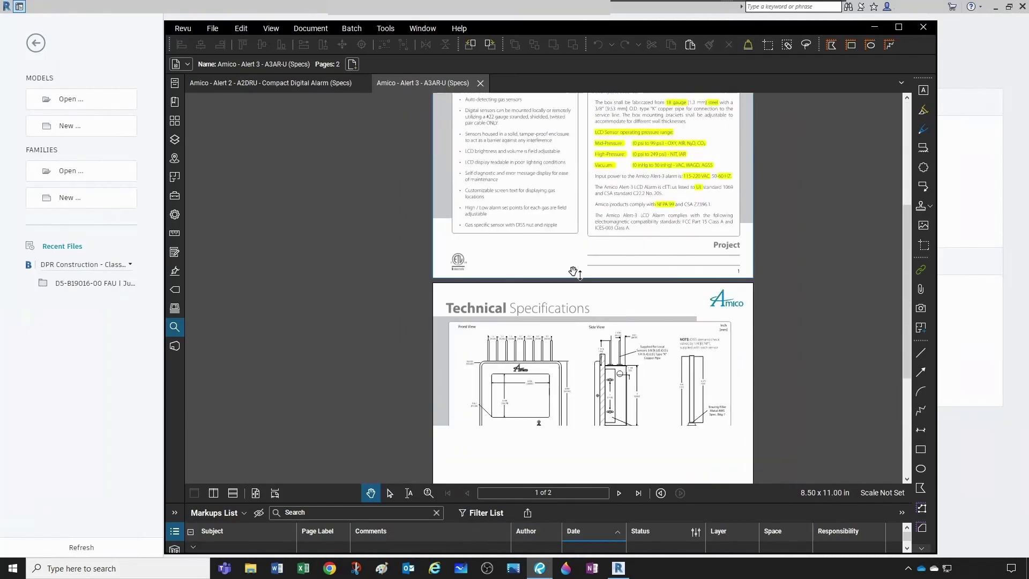
{"action": "scroll", "coordinate": [575, 273], "scroll_direction": "up", "scroll_amount": 3}
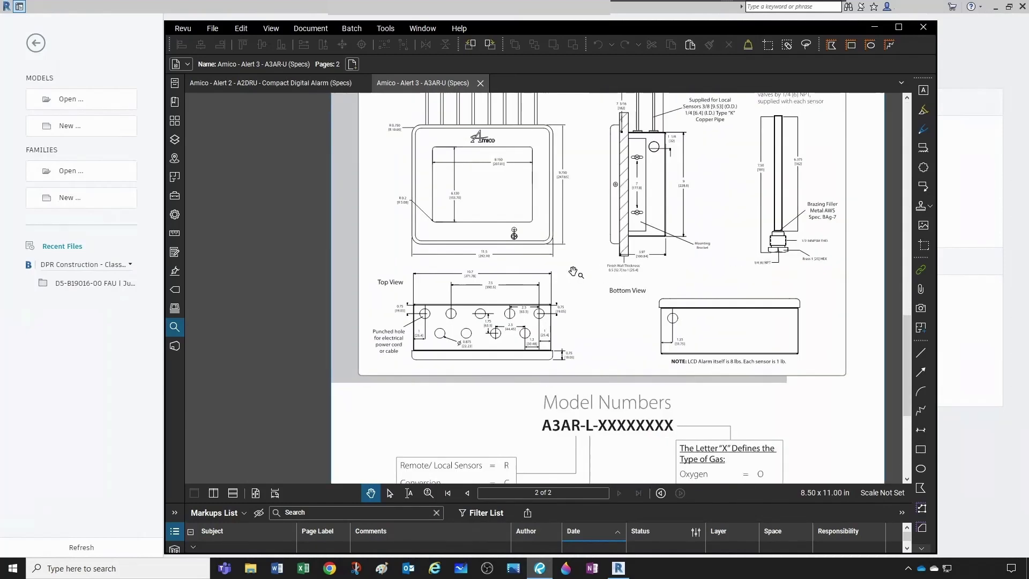
{"action": "scroll", "coordinate": [574, 272], "scroll_direction": "down", "scroll_amount": 3}
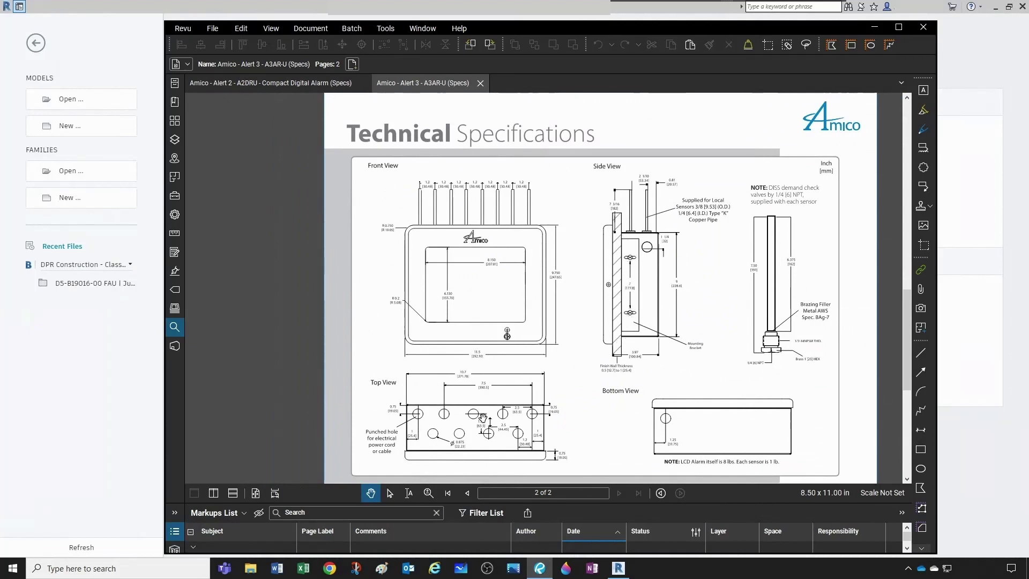
Step: Examine the front, top and side view dimensions of the Alert-3 LCD alarm, and switch back to Revit
{"action": "scroll", "coordinate": [483, 420], "scroll_direction": "up", "scroll_amount": 1}
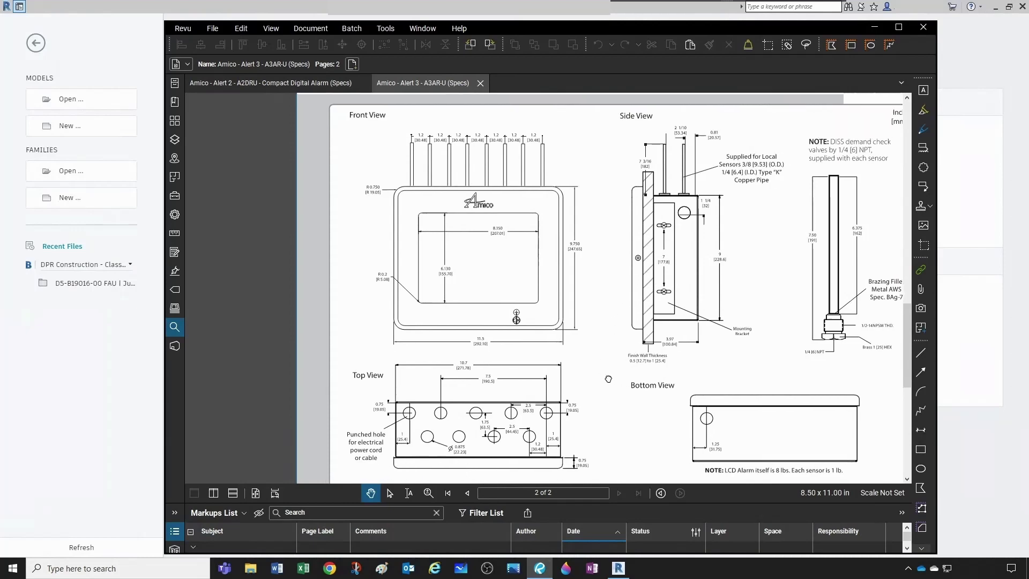
{"action": "scroll", "coordinate": [488, 353], "scroll_direction": "up", "scroll_amount": 2}
{"action": "scroll", "coordinate": [488, 354], "scroll_direction": "up", "scroll_amount": 1}
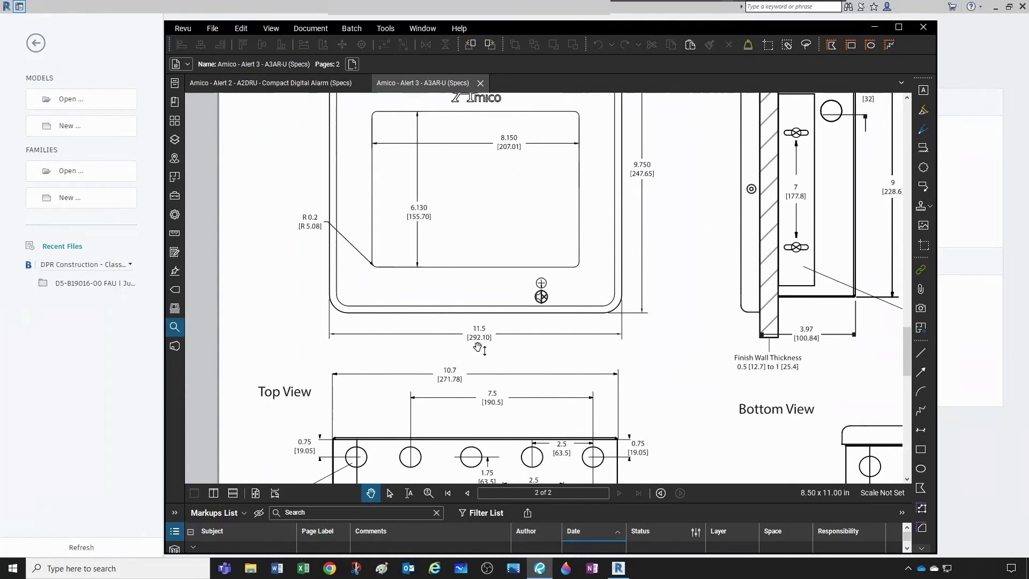
{"action": "scroll", "coordinate": [460, 348], "scroll_direction": "down", "scroll_amount": 1}
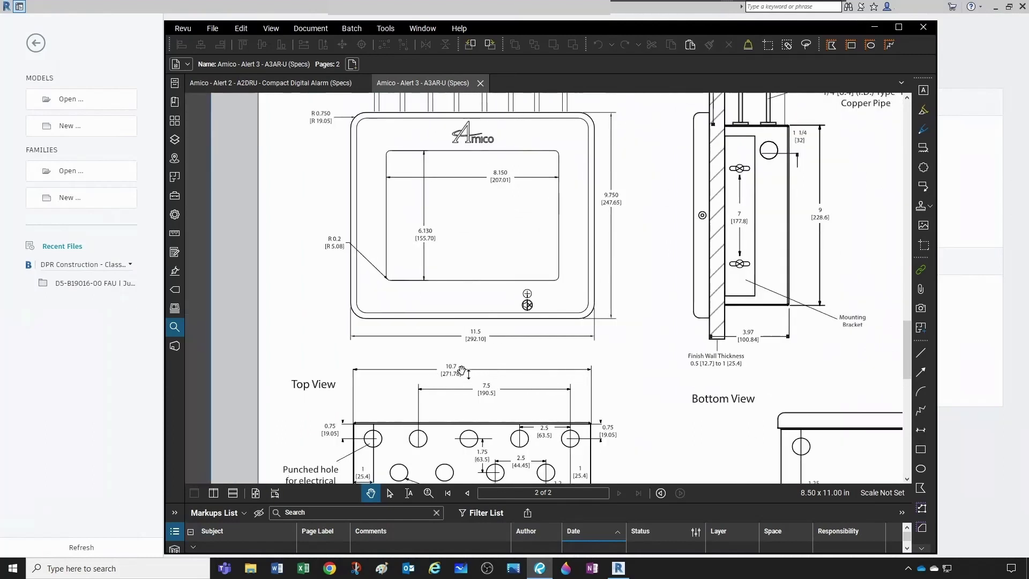
{"action": "scroll", "coordinate": [481, 372], "scroll_direction": "down", "scroll_amount": 1}
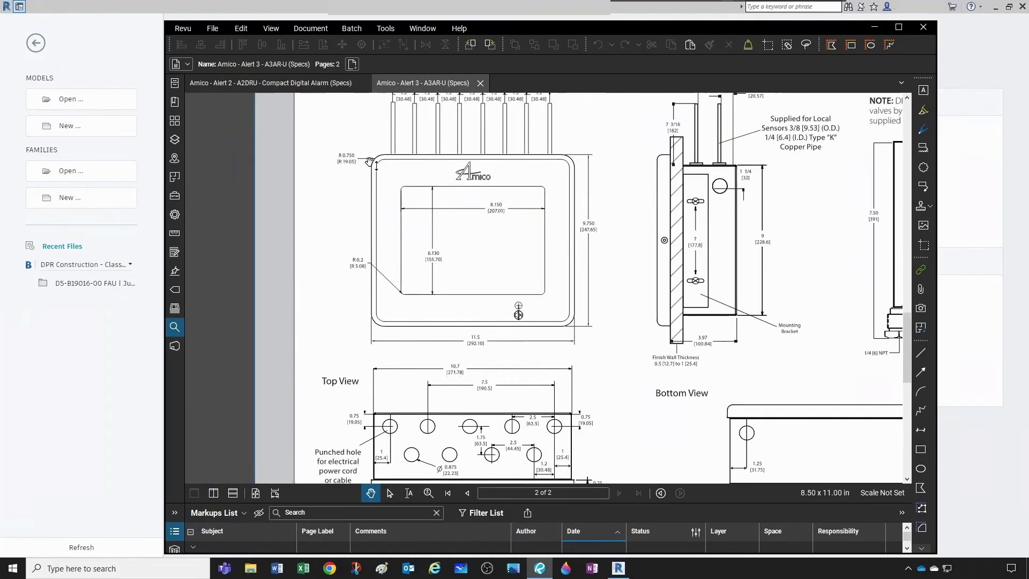
{"action": "scroll", "coordinate": [512, 349], "scroll_direction": "up", "scroll_amount": 1}
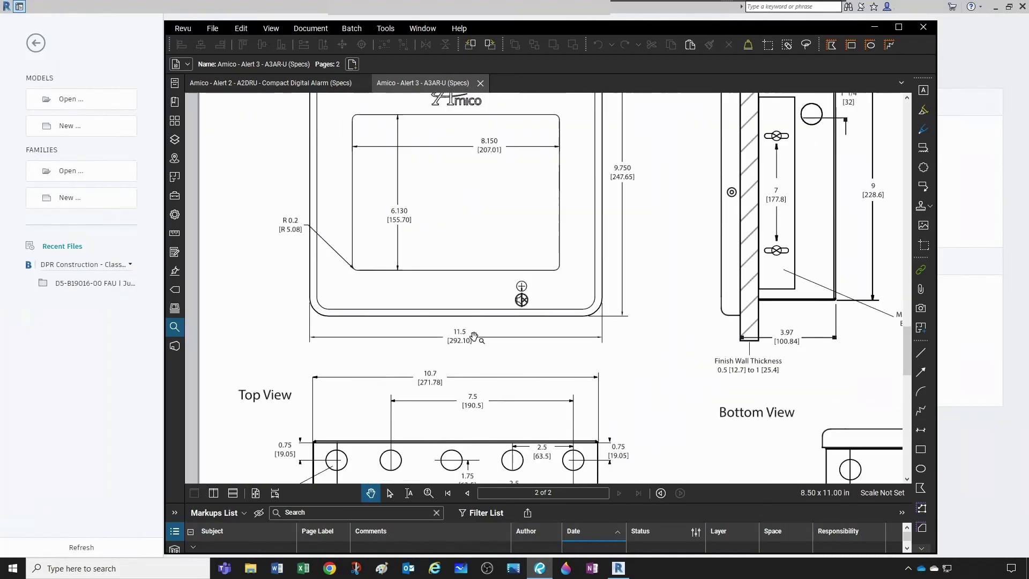
{"action": "scroll", "coordinate": [476, 341], "scroll_direction": "down", "scroll_amount": 1}
{"action": "scroll", "coordinate": [581, 240], "scroll_direction": "up", "scroll_amount": 1}
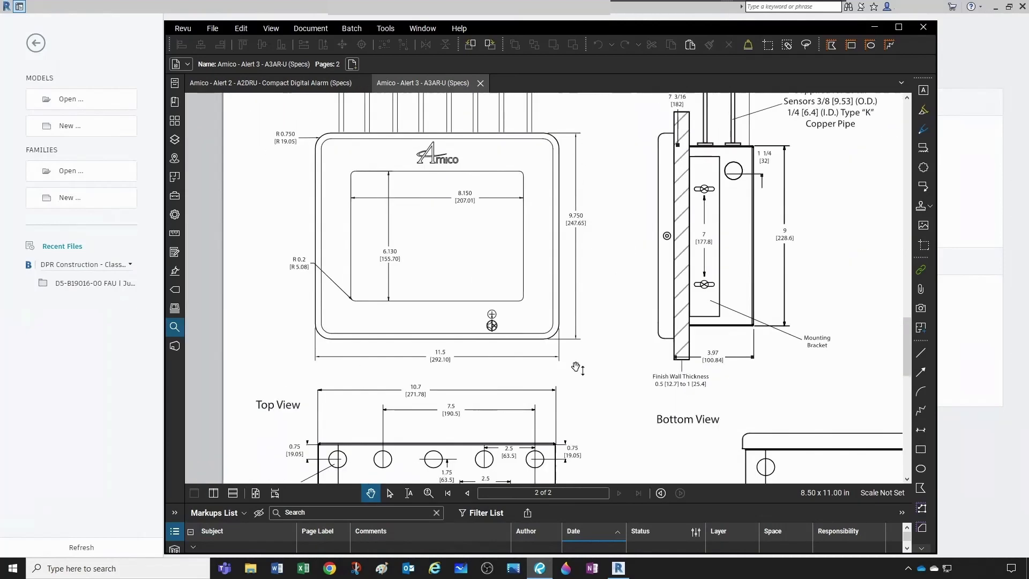
{"action": "scroll", "coordinate": [577, 307], "scroll_direction": "down", "scroll_amount": 2}
{"action": "scroll", "coordinate": [680, 311], "scroll_direction": "up", "scroll_amount": 1}
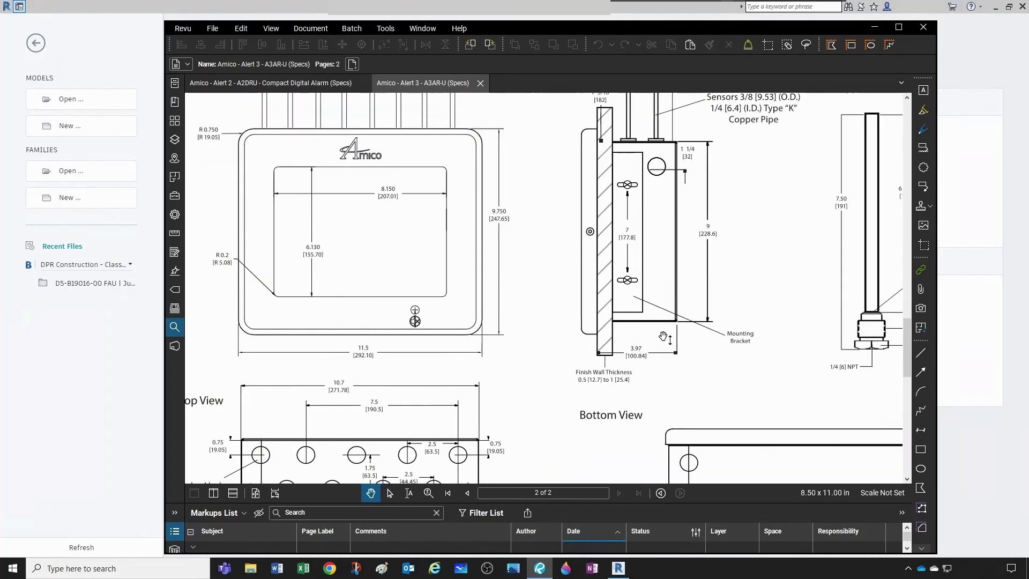
{"action": "scroll", "coordinate": [665, 337], "scroll_direction": "down", "scroll_amount": 1}
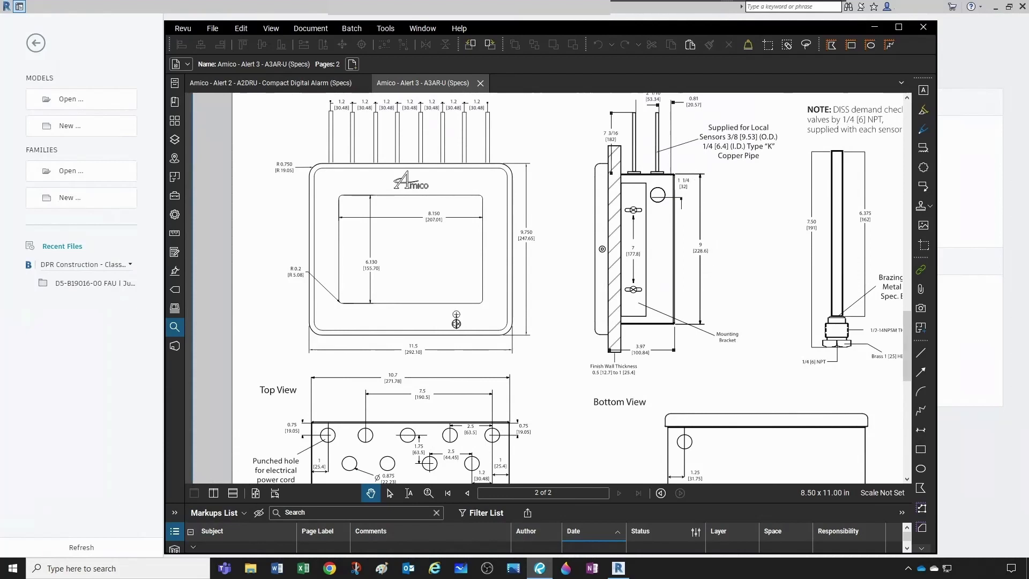
{"action": "key", "text": "alt+Tab"}
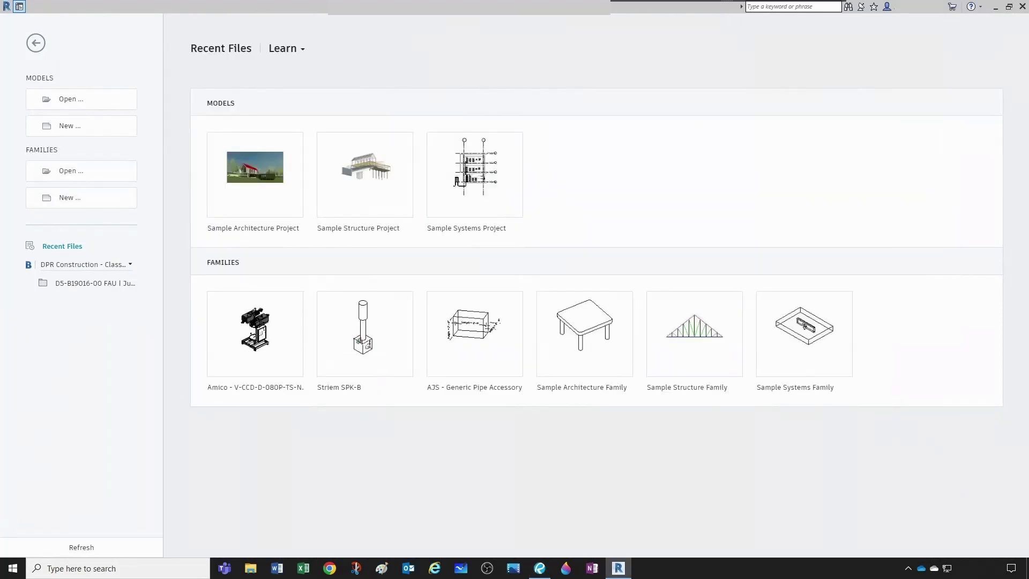
Step: Create a new family from the Mechanical Equipment.rft template
{"action": "left_click", "coordinate": [68, 202]}
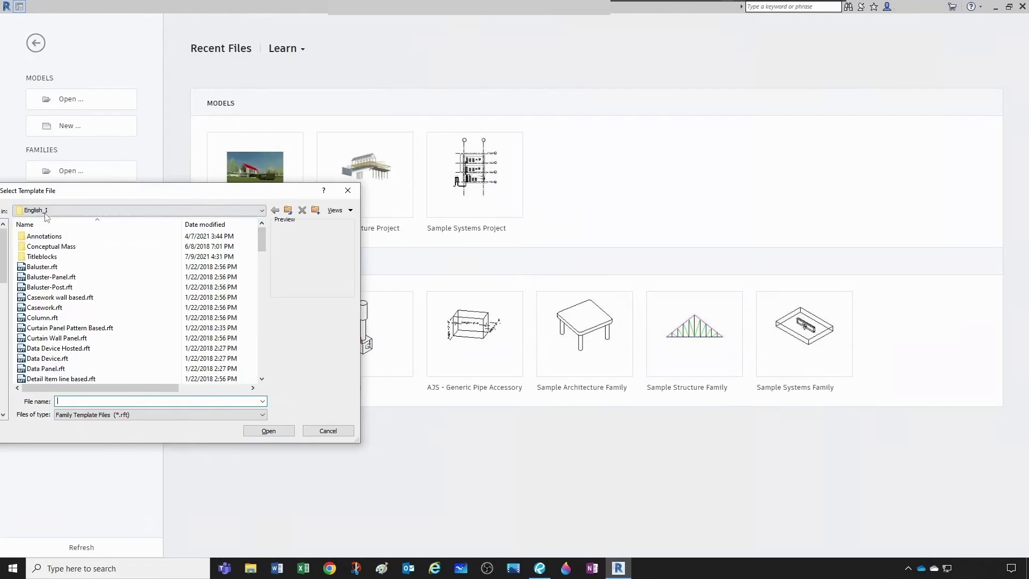
{"action": "left_click", "coordinate": [46, 338]}
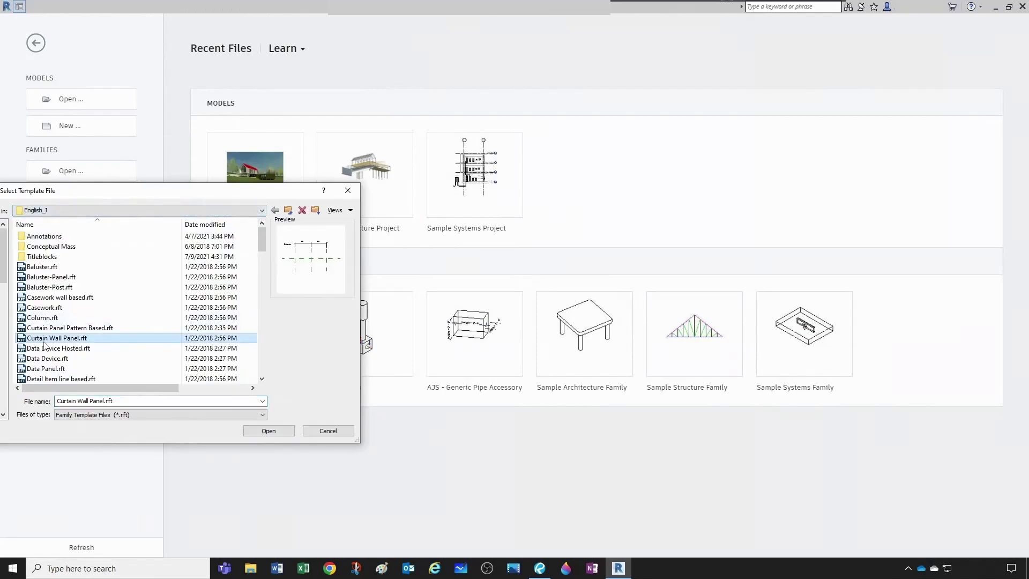
{"action": "key", "text": "m"}
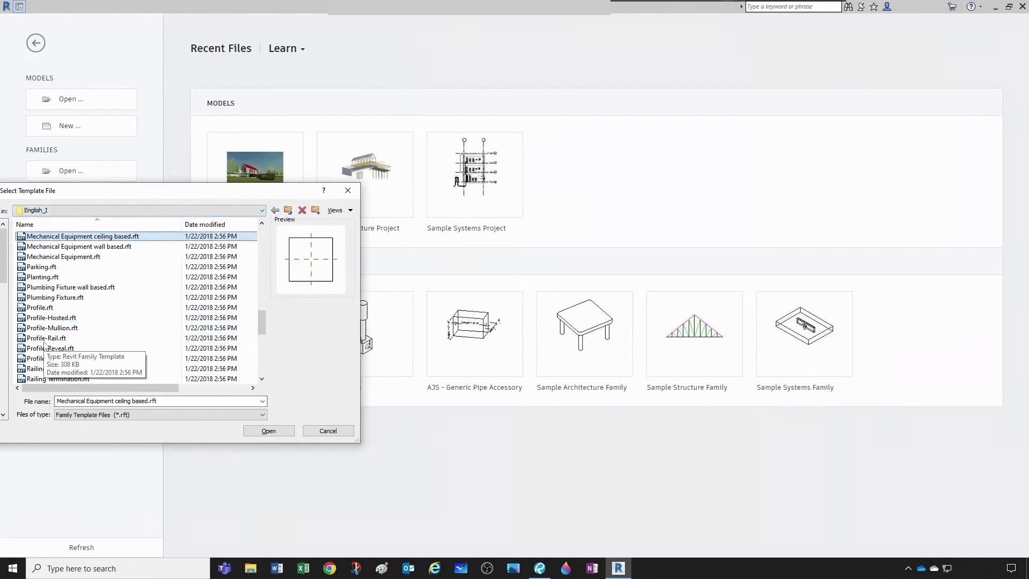
{"action": "left_click", "coordinate": [75, 261]}
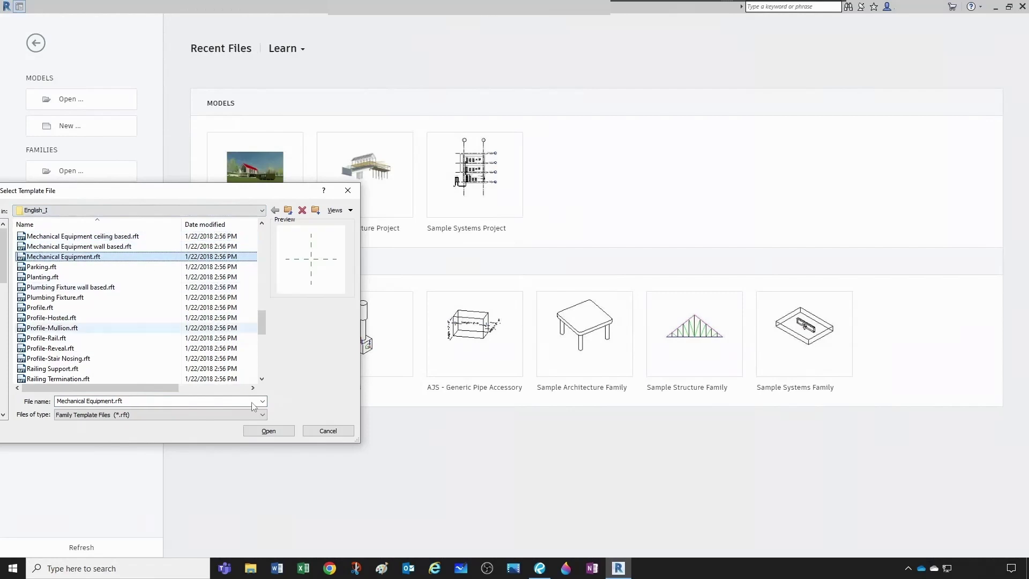
{"action": "left_click", "coordinate": [268, 432]}
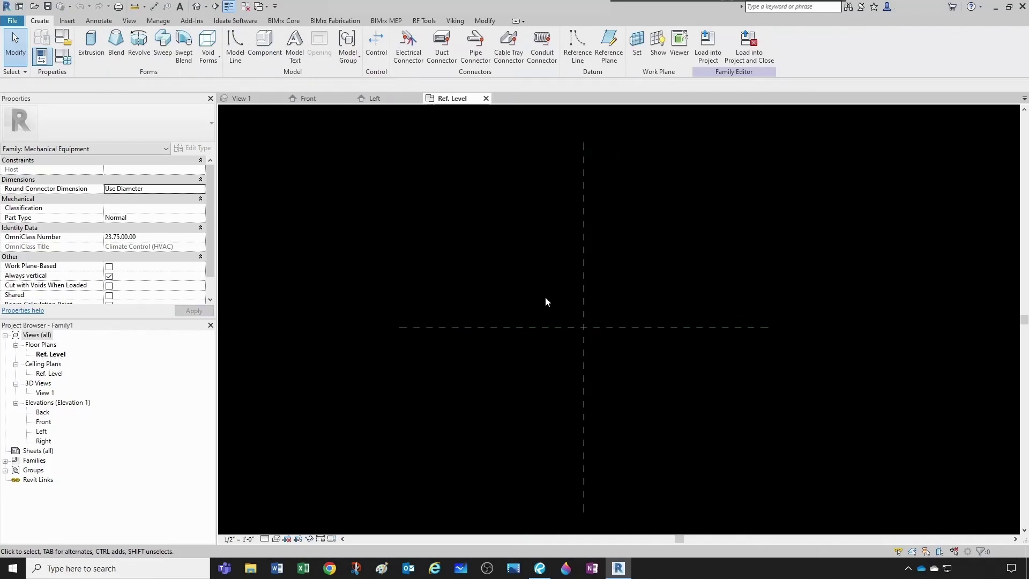
Step: In the Ref. Level plan, create reference planes offset 3" on both sides of the Center (Front/Back) plane
{"action": "left_click", "coordinate": [246, 101]}
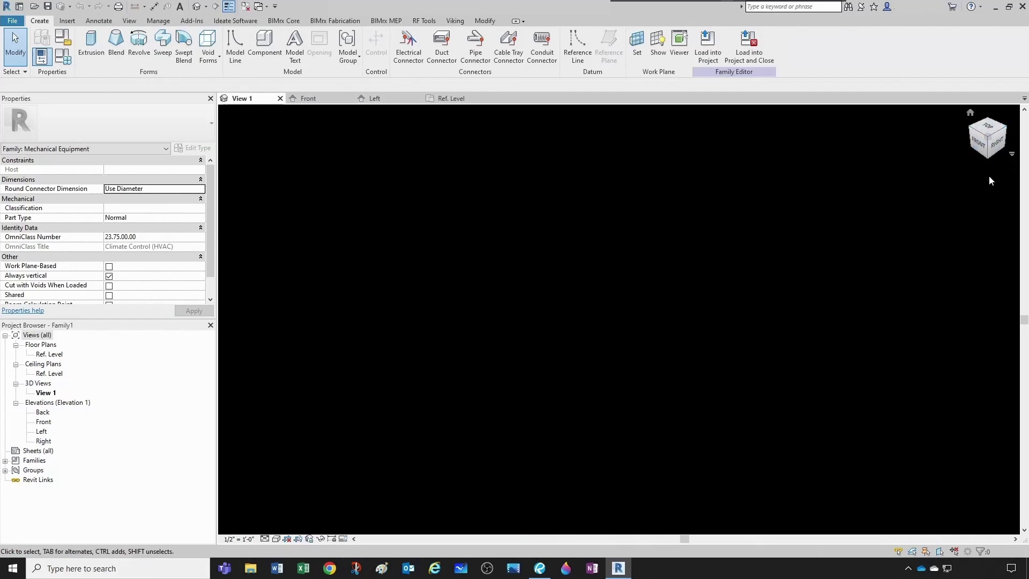
{"action": "key", "text": "ctrl+Tab"}
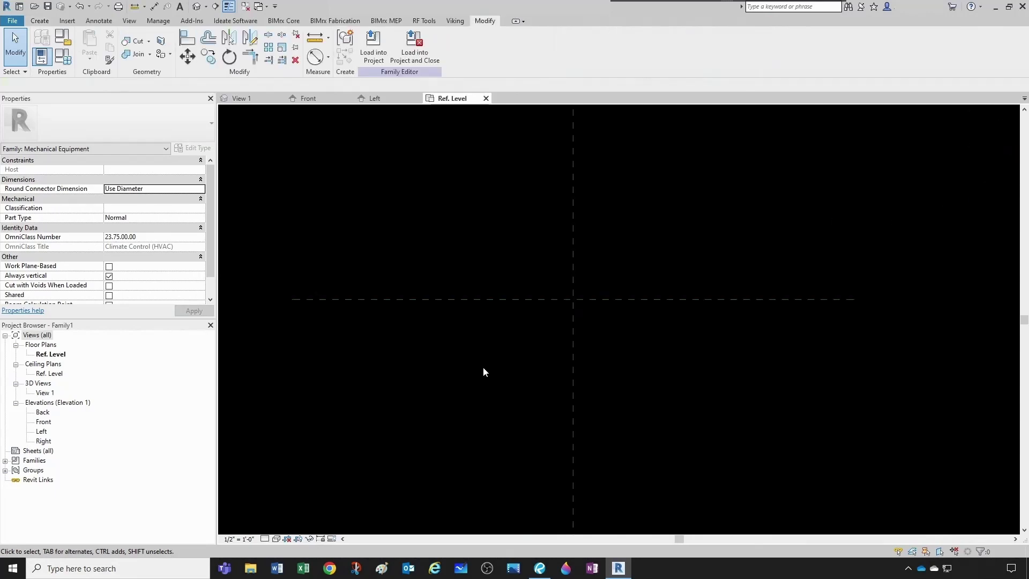
{"action": "left_click", "coordinate": [481, 300]}
{"action": "right_click", "coordinate": [482, 301]}
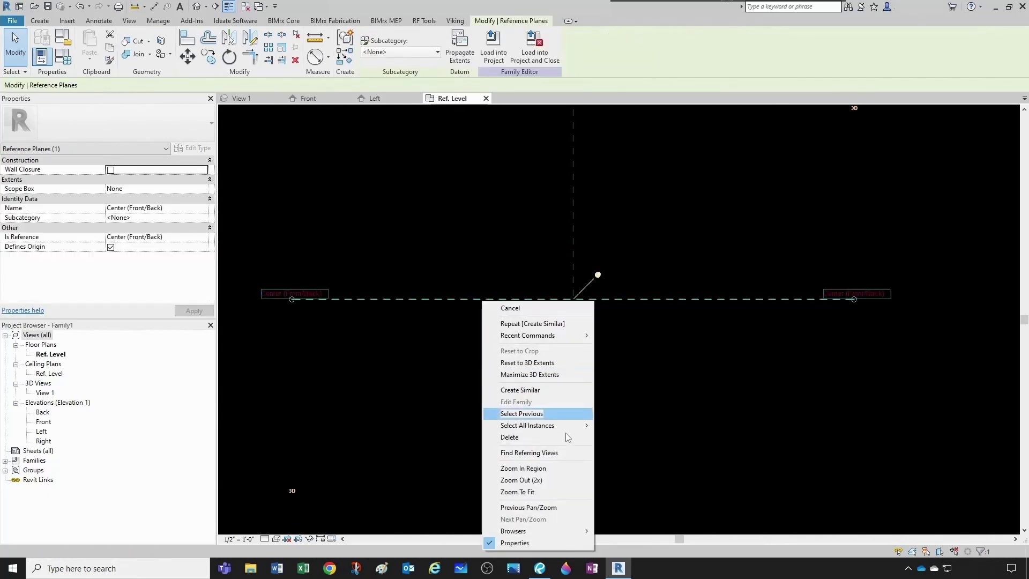
{"action": "left_click", "coordinate": [528, 393]}
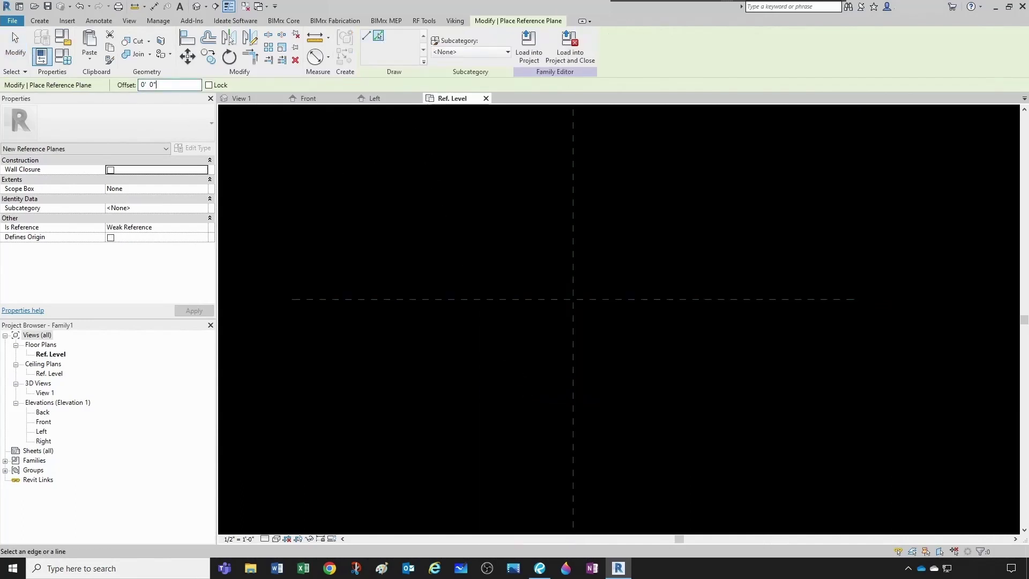
{"action": "left_click", "coordinate": [141, 86]}
{"action": "type", "text": "3"}
{"action": "left_click", "coordinate": [553, 300]}
{"action": "scroll", "coordinate": [544, 318], "scroll_direction": "up", "scroll_amount": 1}
{"action": "left_click", "coordinate": [546, 296]}
{"action": "scroll", "coordinate": [544, 354], "scroll_direction": "down", "scroll_amount": 1}
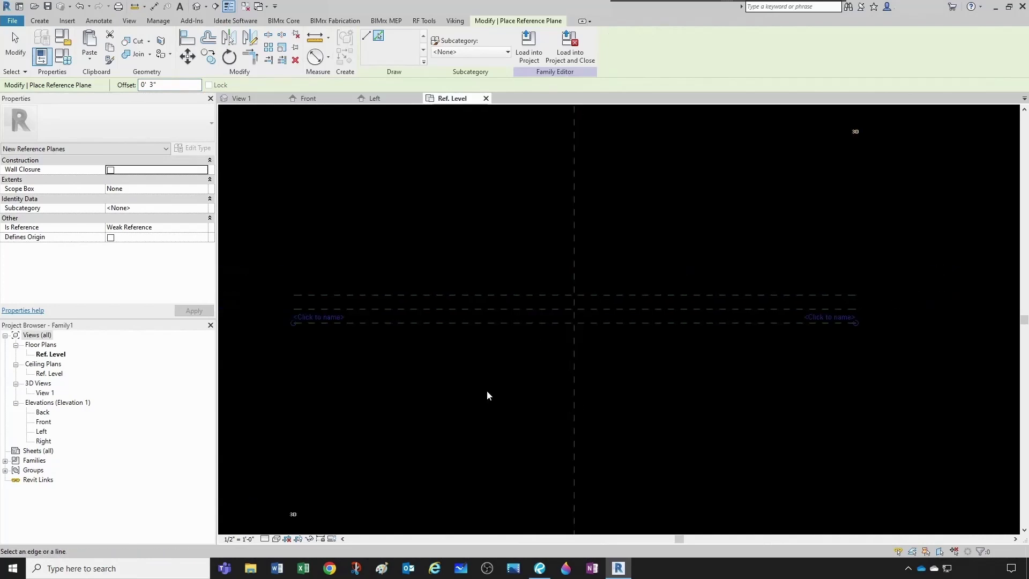
Step: Create reference planes offset 3" on both sides of the Center (Left/Right) plane and finish placing planes
{"action": "left_click", "coordinate": [577, 246]}
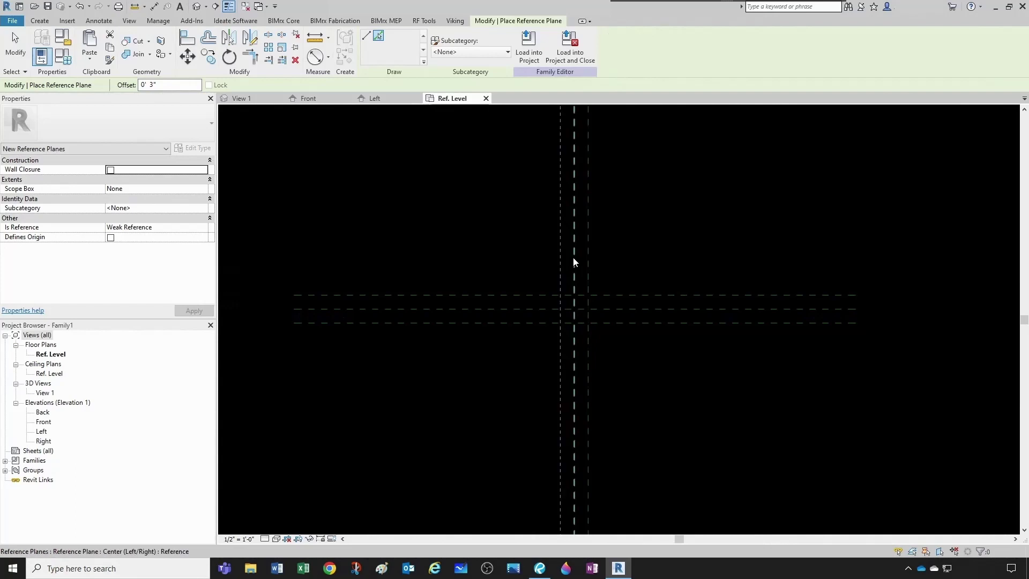
{"action": "left_click", "coordinate": [573, 258]}
{"action": "key", "text": "Escape"}
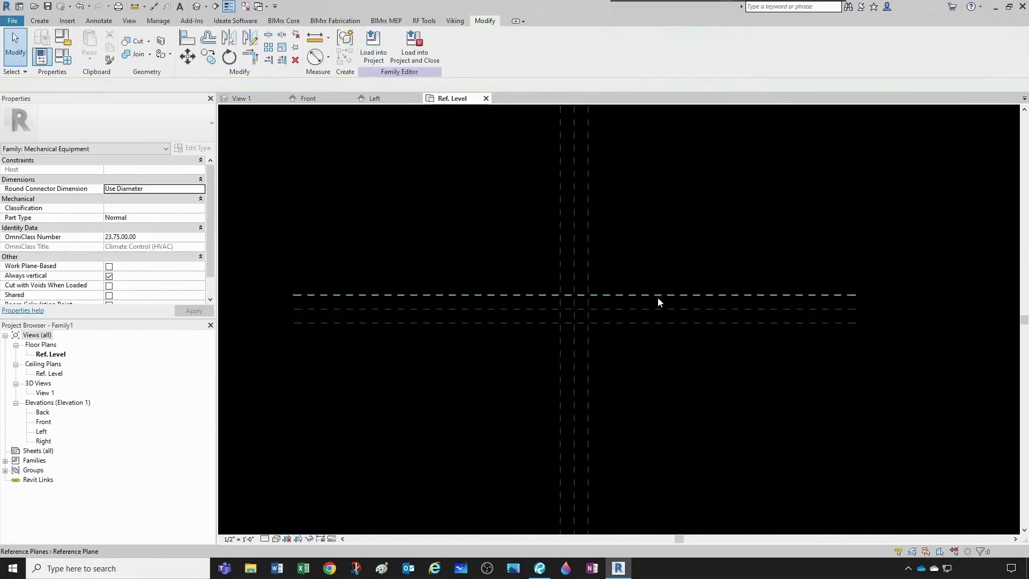
Step: Name the upper horizontal reference plane in the plan Back
{"action": "left_click", "coordinate": [658, 295]}
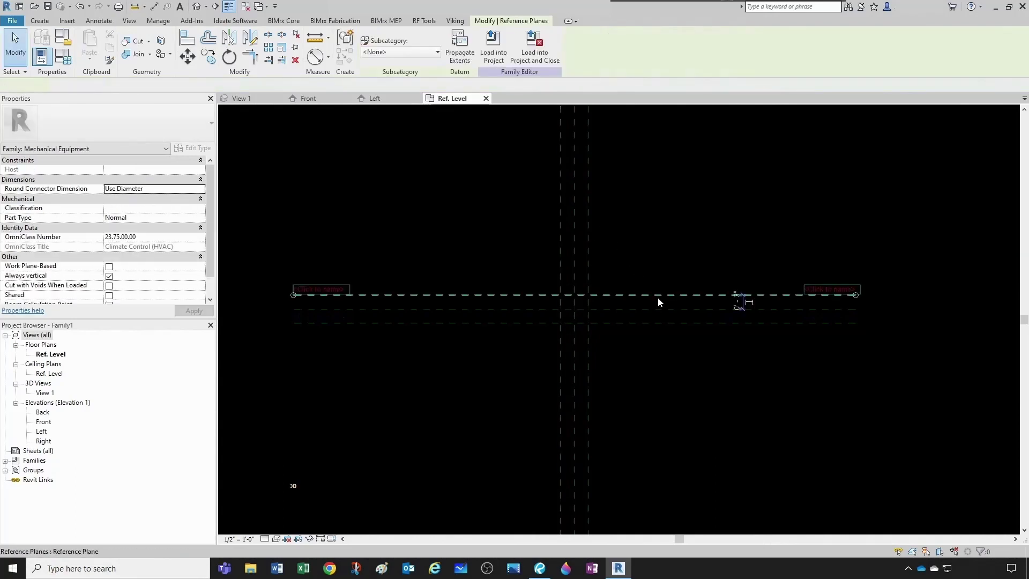
{"action": "left_click", "coordinate": [837, 291]}
{"action": "type", "text": "B"}
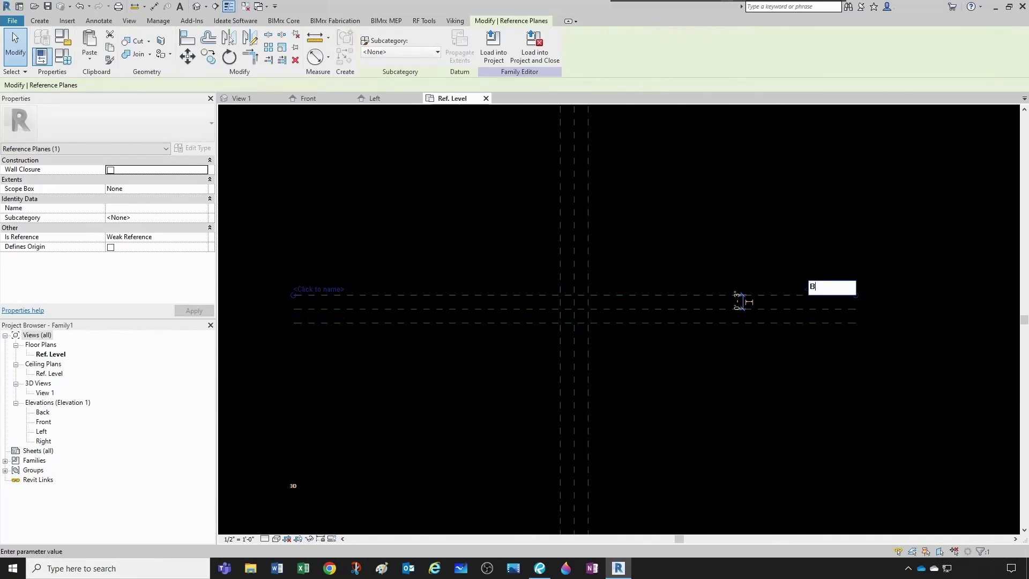
{"action": "type", "text": "ack"}
{"action": "key", "text": "Return"}
{"action": "key", "text": "Escape"}
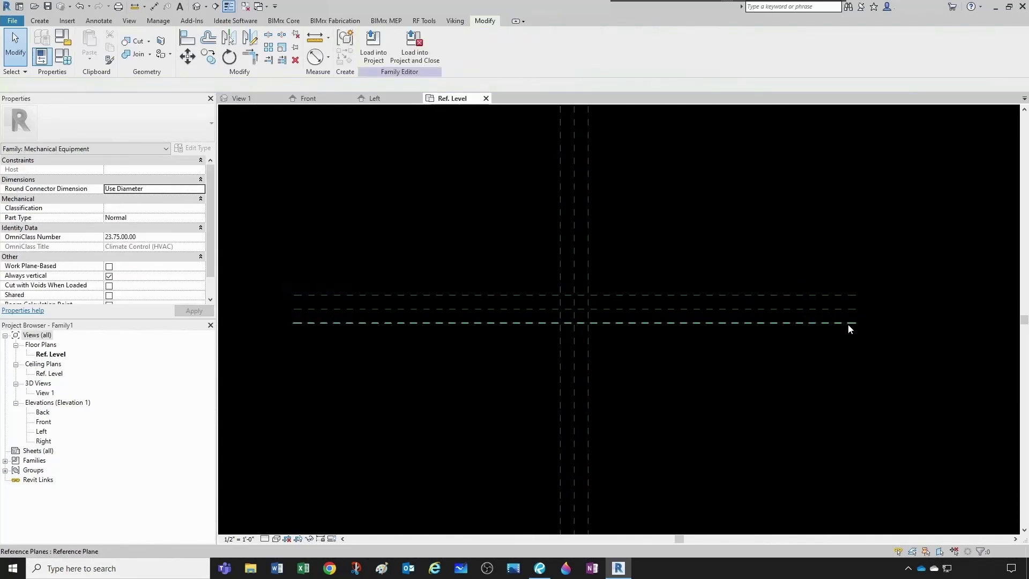
Step: Name the lower horizontal reference plane in the plan Front
{"action": "left_click", "coordinate": [848, 324]}
{"action": "left_click", "coordinate": [843, 321]}
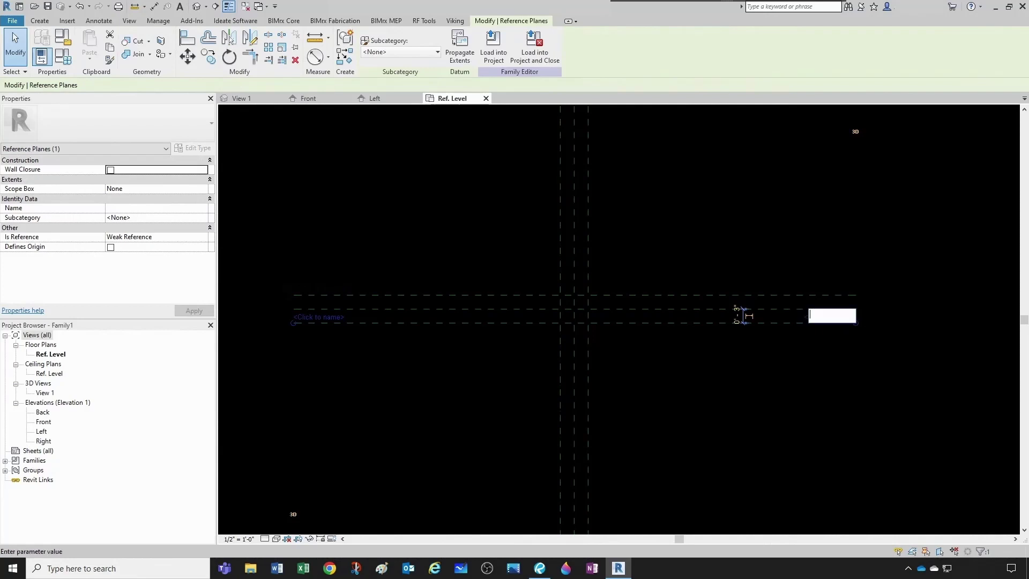
{"action": "type", "text": "Front"}
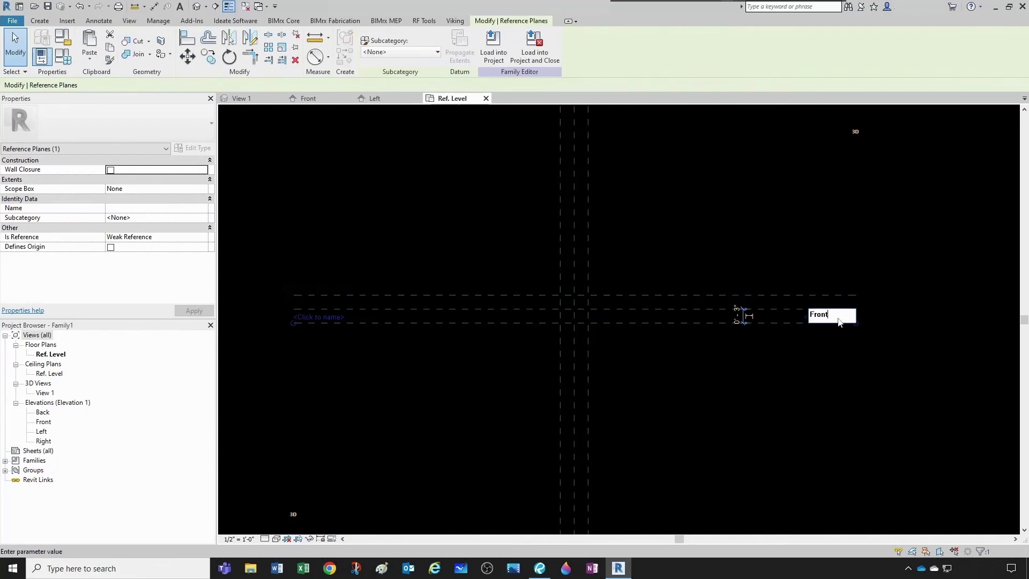
{"action": "key", "text": "Return"}
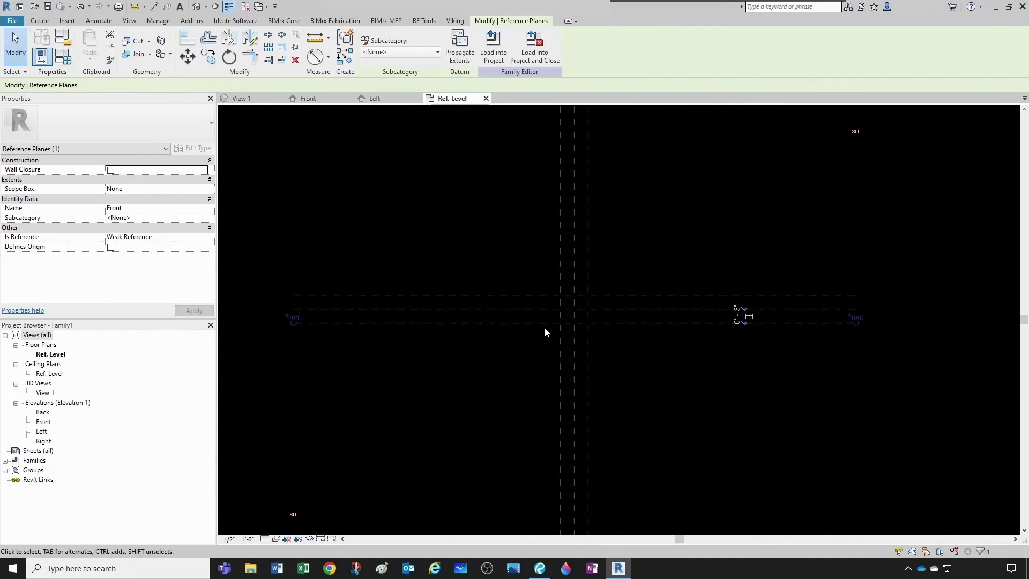
Step: Name the vertical reference plane to the right of the centre plane Right
{"action": "left_click", "coordinate": [607, 329]}
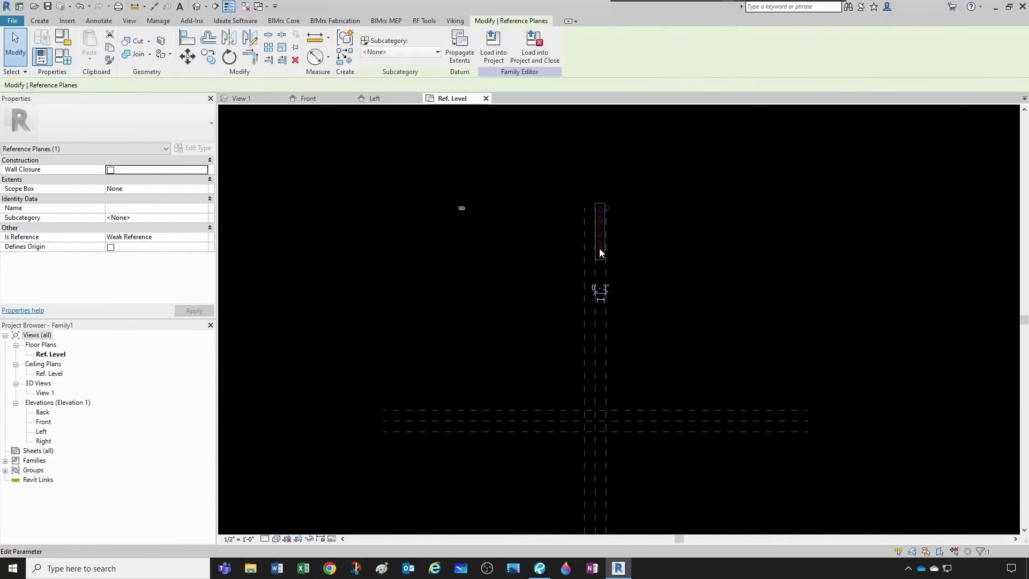
{"action": "left_click", "coordinate": [599, 249]}
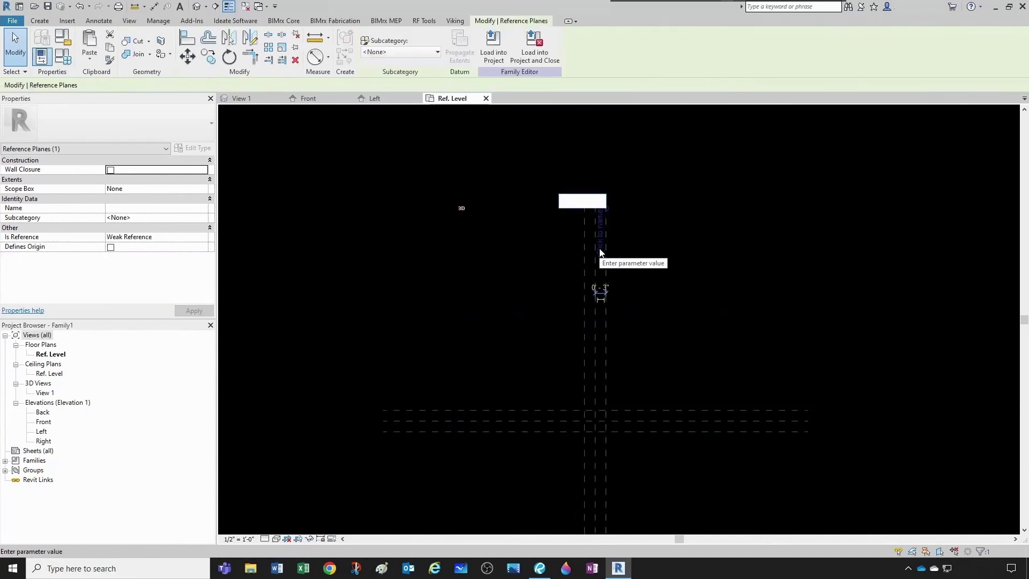
{"action": "type", "text": "Right"}
{"action": "key", "text": "Return"}
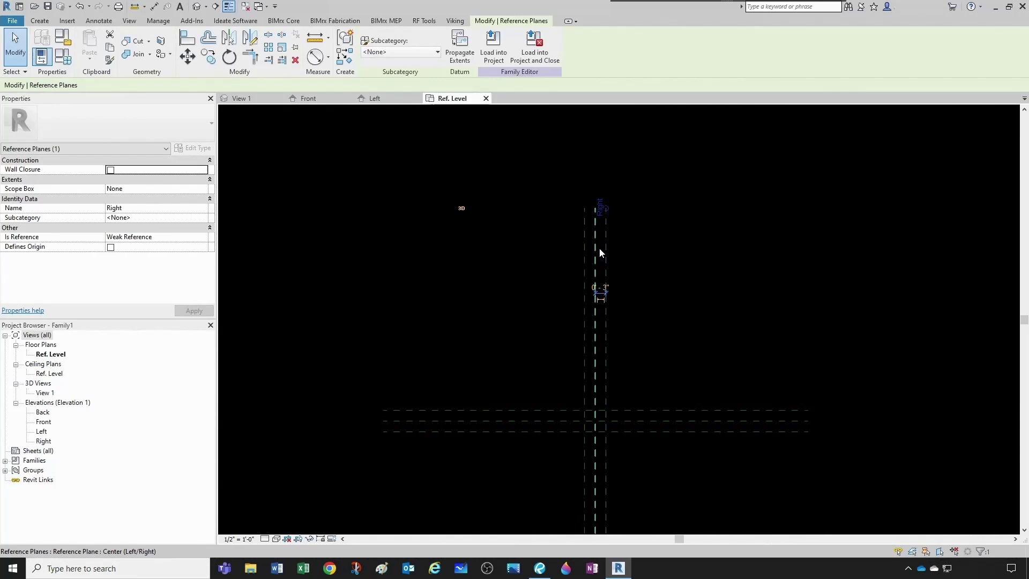
Step: Name the vertical reference plane to the left of the centre plane Left and clear the selection
{"action": "left_click", "coordinate": [575, 251]}
{"action": "left_click", "coordinate": [586, 252]}
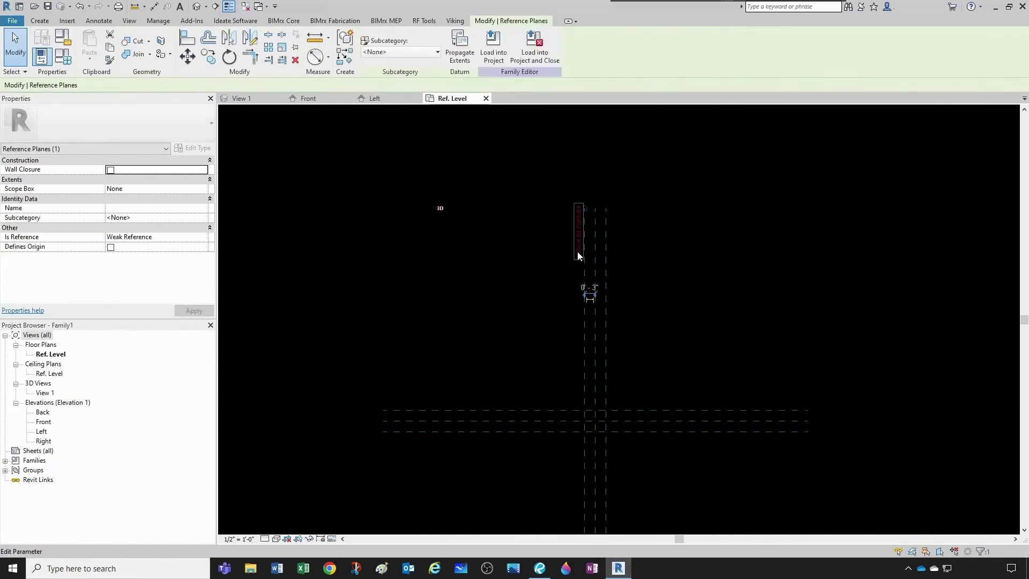
{"action": "left_click", "coordinate": [579, 252]}
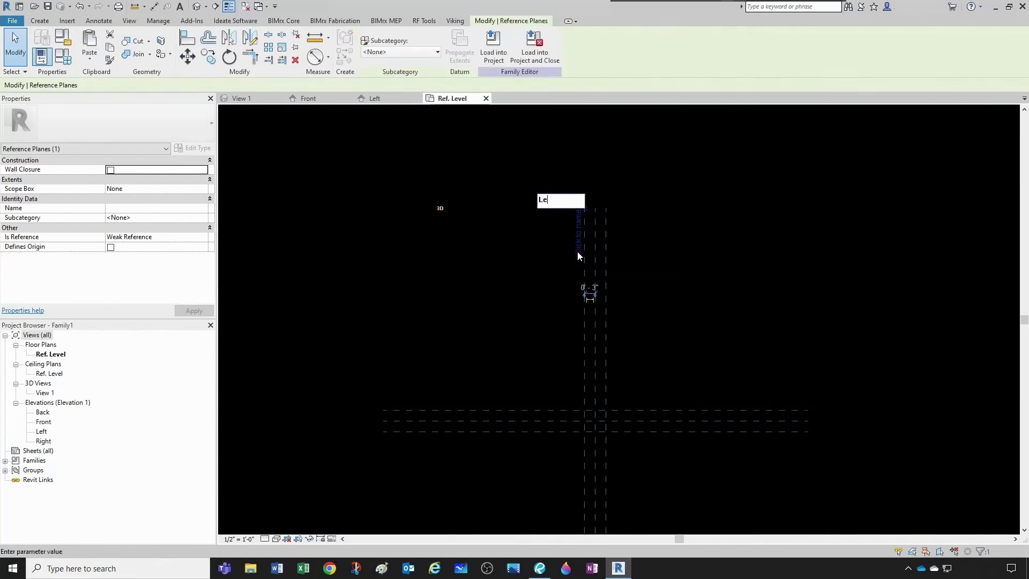
{"action": "key", "text": "Return"}
{"action": "left_click", "coordinate": [637, 354]}
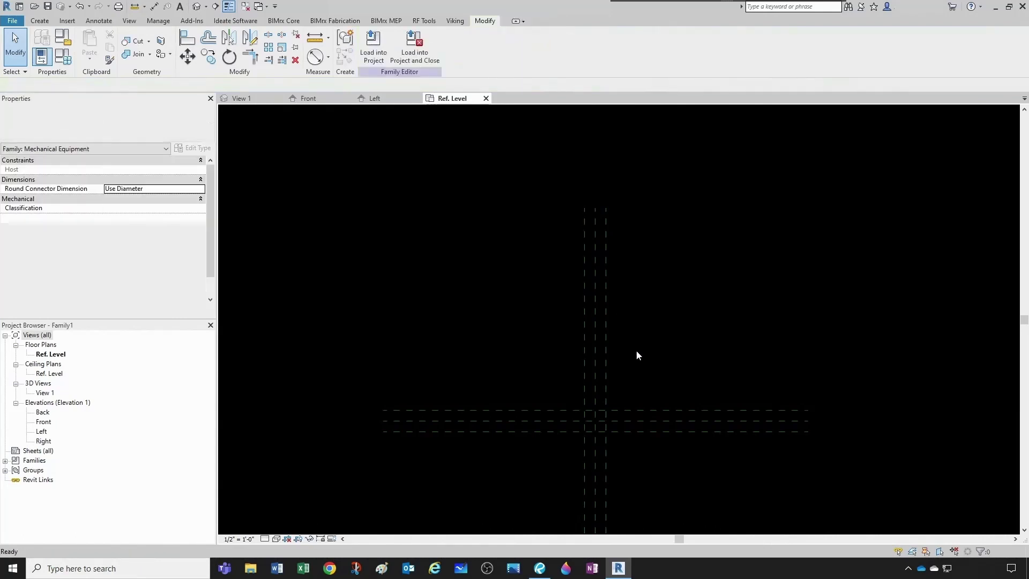
Step: Open the Front elevation and name the horizontal reference plane lying on the Ref. Level Bottom
{"action": "scroll", "coordinate": [636, 391], "scroll_direction": "down", "scroll_amount": 1}
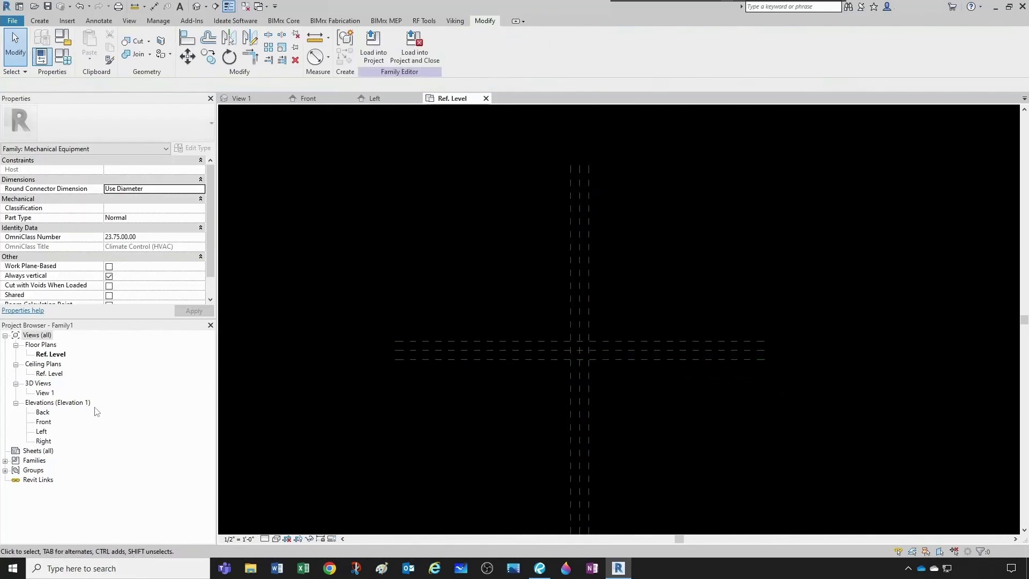
{"action": "double_click", "coordinate": [44, 422]}
{"action": "scroll", "coordinate": [605, 344], "scroll_direction": "up", "scroll_amount": 3}
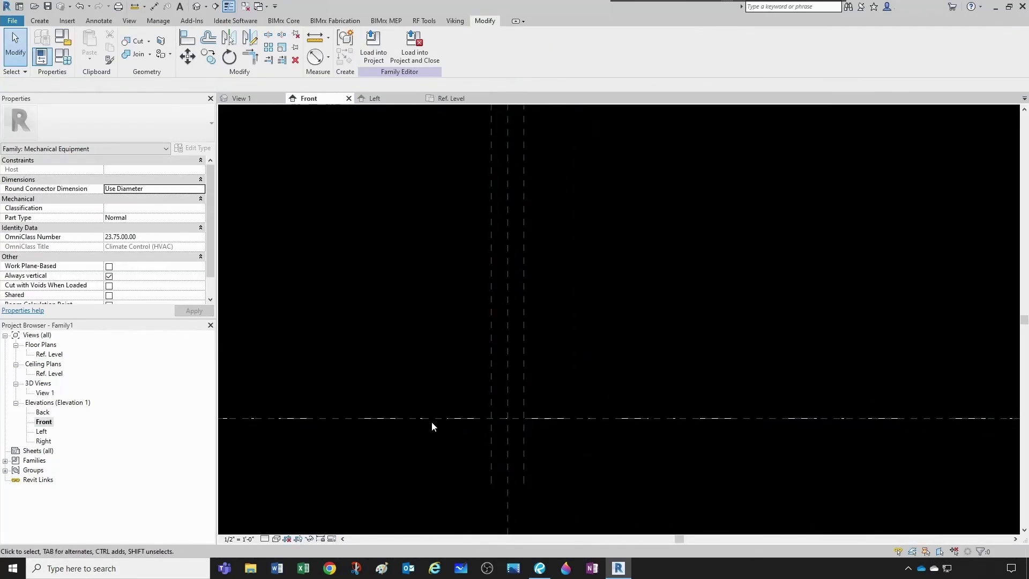
{"action": "scroll", "coordinate": [432, 425], "scroll_direction": "down", "scroll_amount": 2}
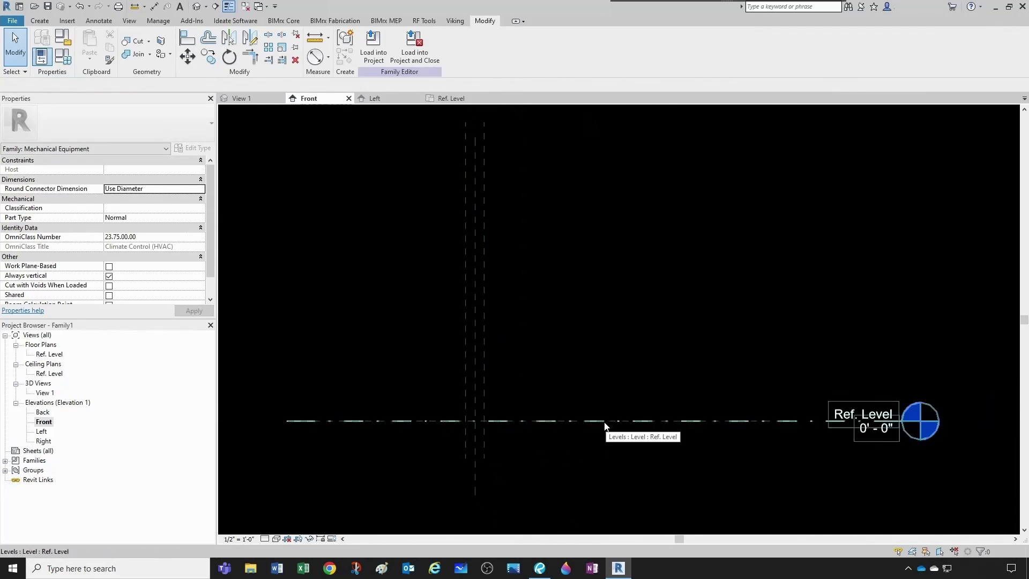
{"action": "scroll", "coordinate": [487, 428], "scroll_direction": "up", "scroll_amount": 2}
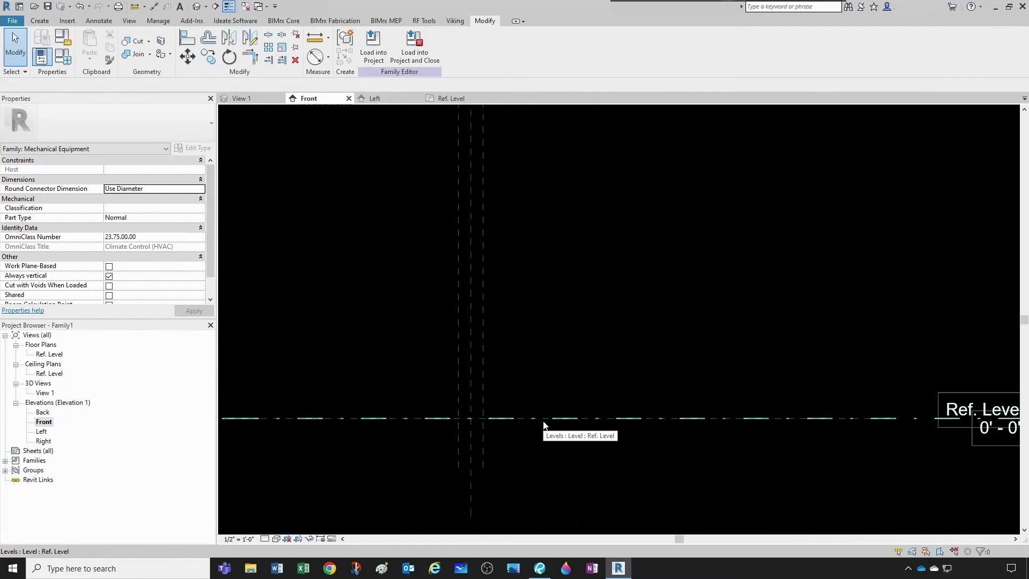
{"action": "left_click", "coordinate": [543, 422]}
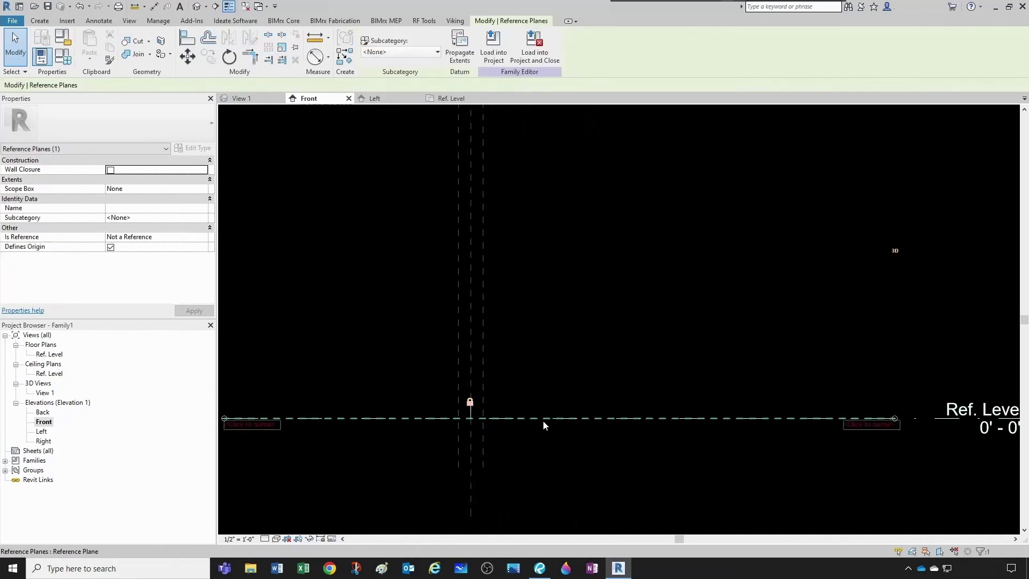
{"action": "left_click", "coordinate": [868, 425]}
{"action": "type", "text": "B"}
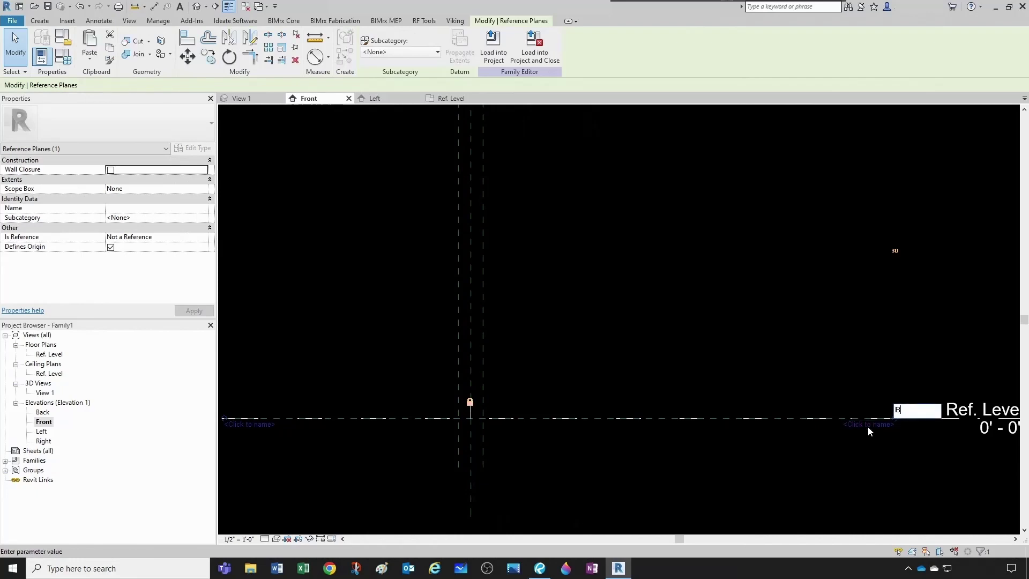
{"action": "type", "text": "ottom"}
{"action": "key", "text": "Return"}
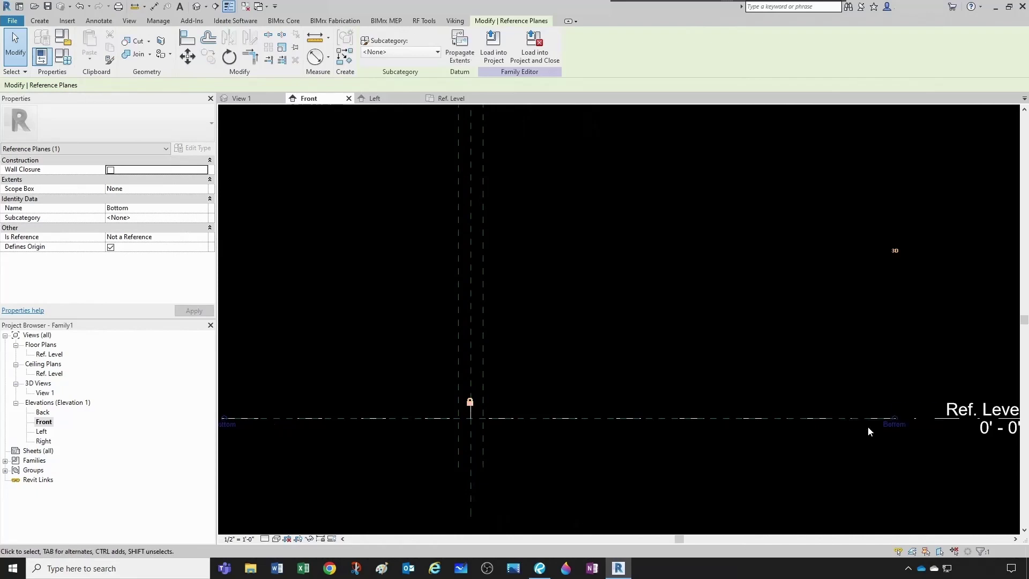
Step: Add a horizontal reference plane offset 6" above the Bottom plane in the Front elevation
{"action": "right_click", "coordinate": [535, 416]}
{"action": "left_click", "coordinate": [574, 270]}
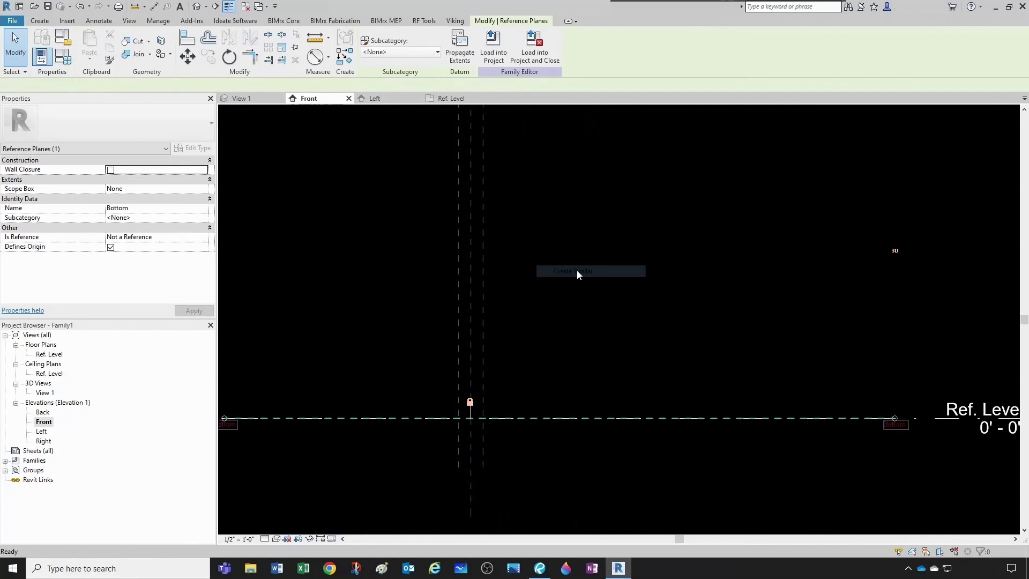
{"action": "left_click", "coordinate": [379, 35]}
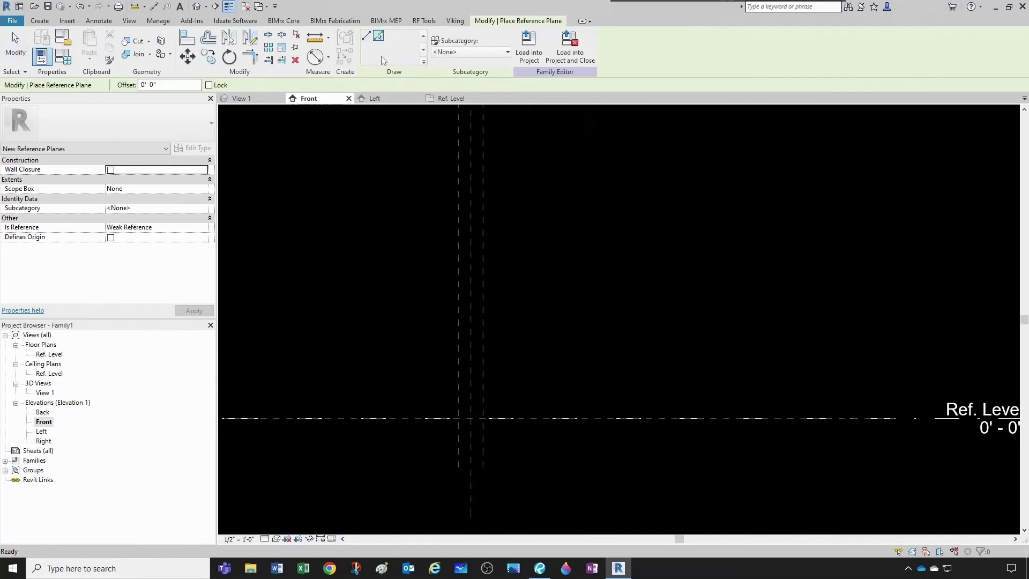
{"action": "left_click_drag", "start_coordinate": [161, 85], "coordinate": [123, 88]}
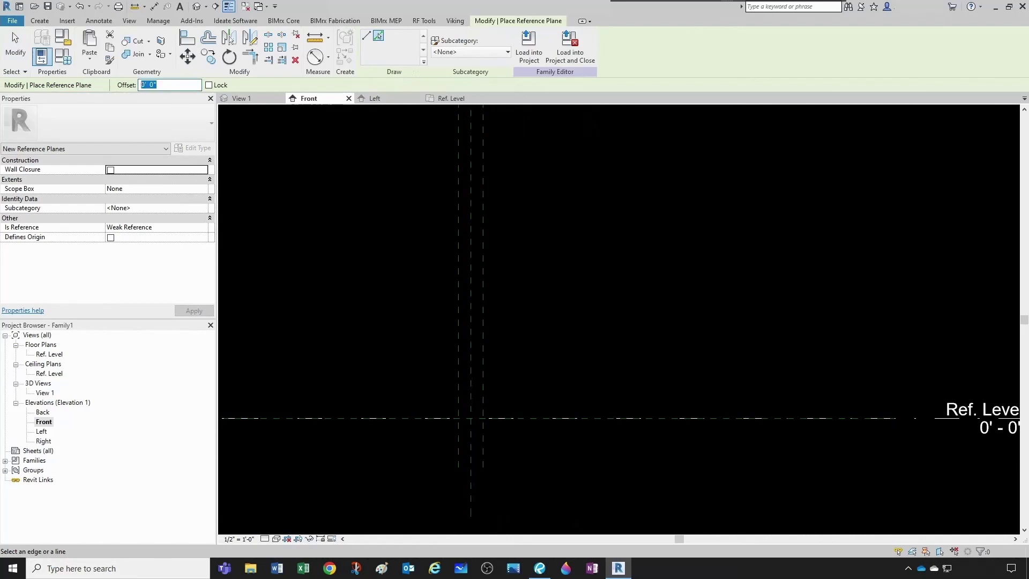
{"action": "type", "text": "6\""}
{"action": "key", "text": "Return"}
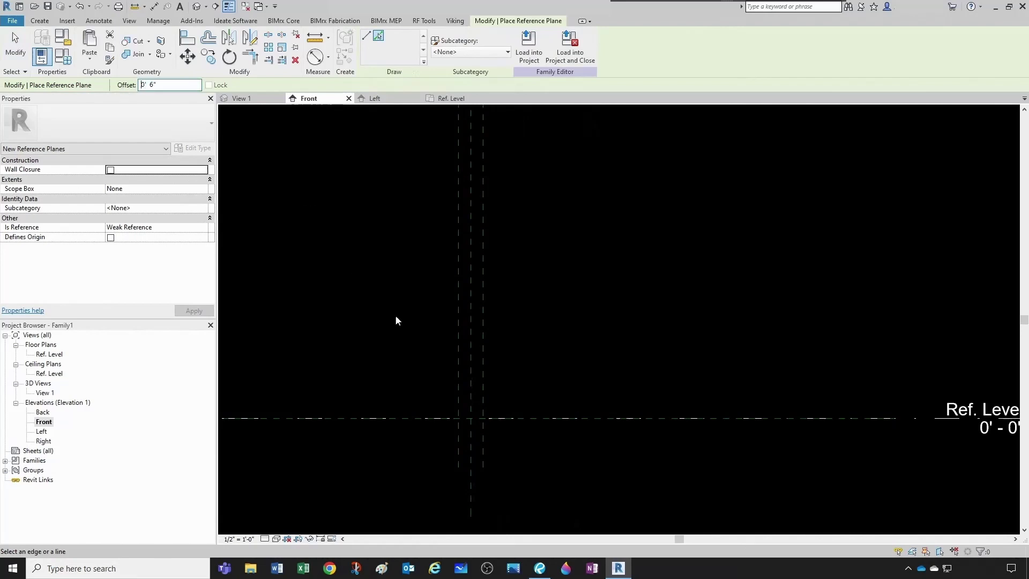
{"action": "left_click", "coordinate": [410, 417]}
Step: Name the new horizontal reference plane above the Bottom plane Top
{"action": "middle_click_drag", "start_coordinate": [377, 384], "coordinate": [444, 391]}
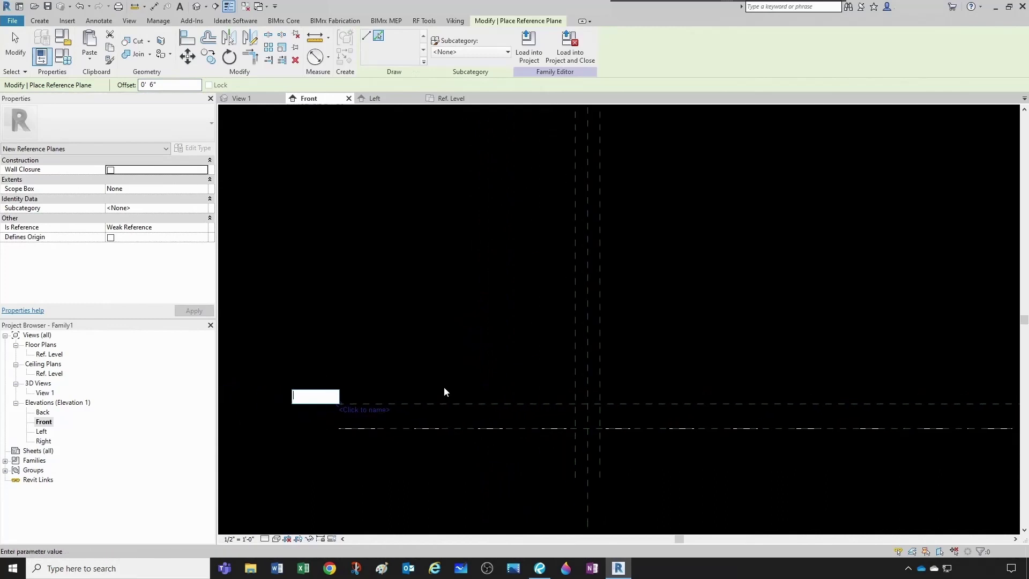
{"action": "type", "text": "Top"}
{"action": "key", "text": "Return"}
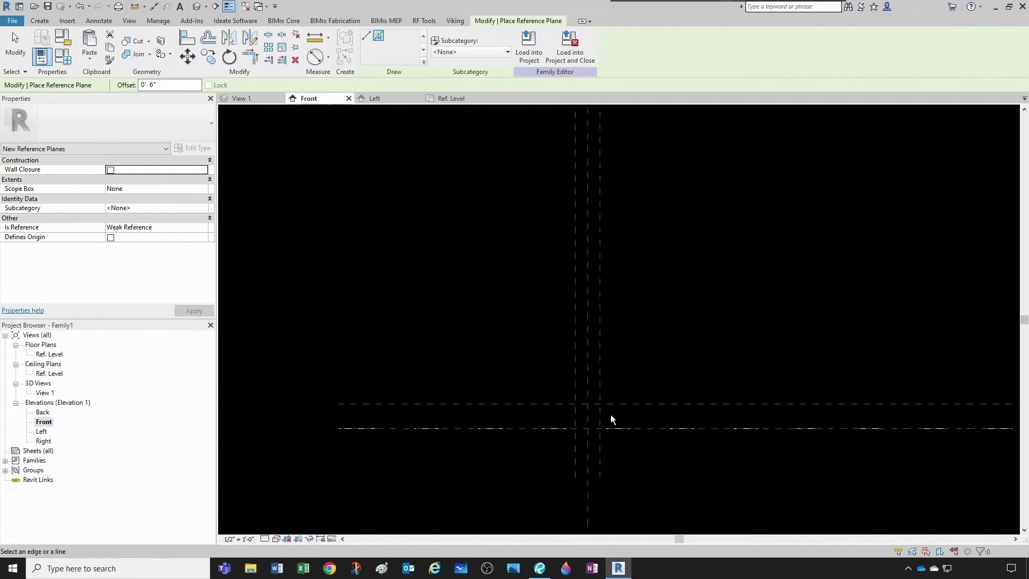
{"action": "scroll", "coordinate": [595, 465], "scroll_direction": "up", "scroll_amount": 2}
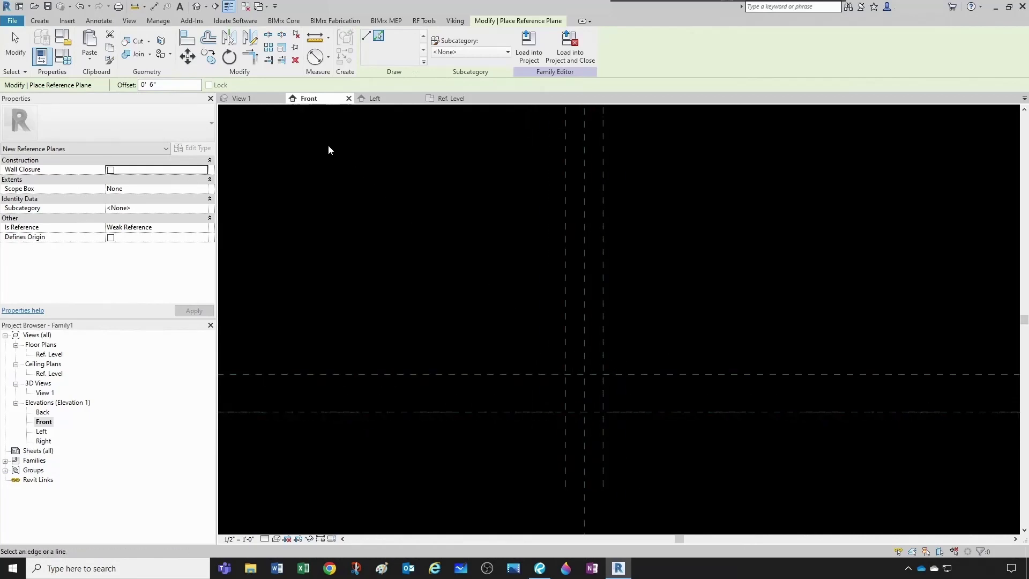
Step: In the Ref. Level plan, add an aligned dimension string across the Left, centre and Right planes and make its segments equal
{"action": "left_click", "coordinate": [440, 100]}
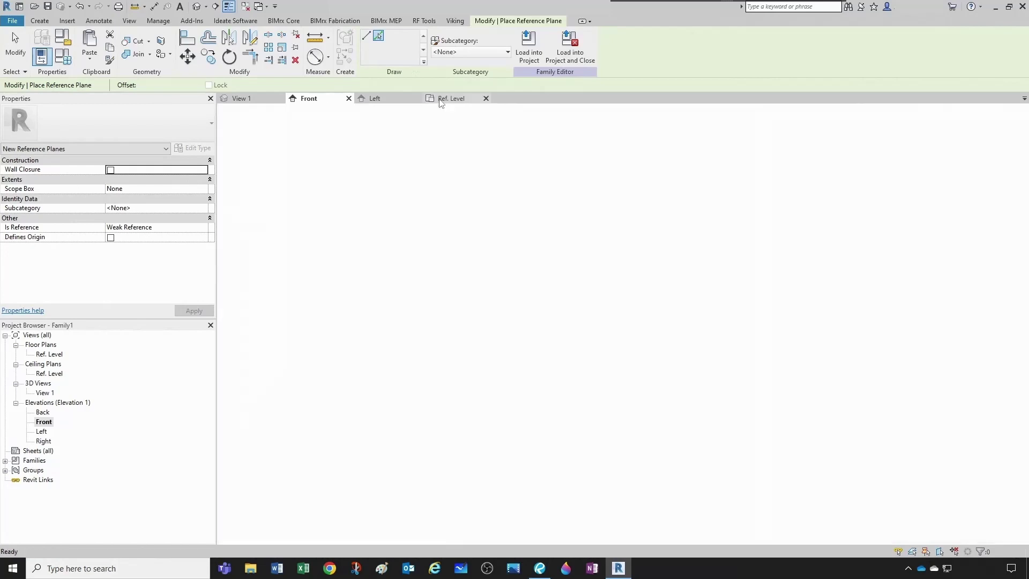
{"action": "left_click", "coordinate": [155, 7]}
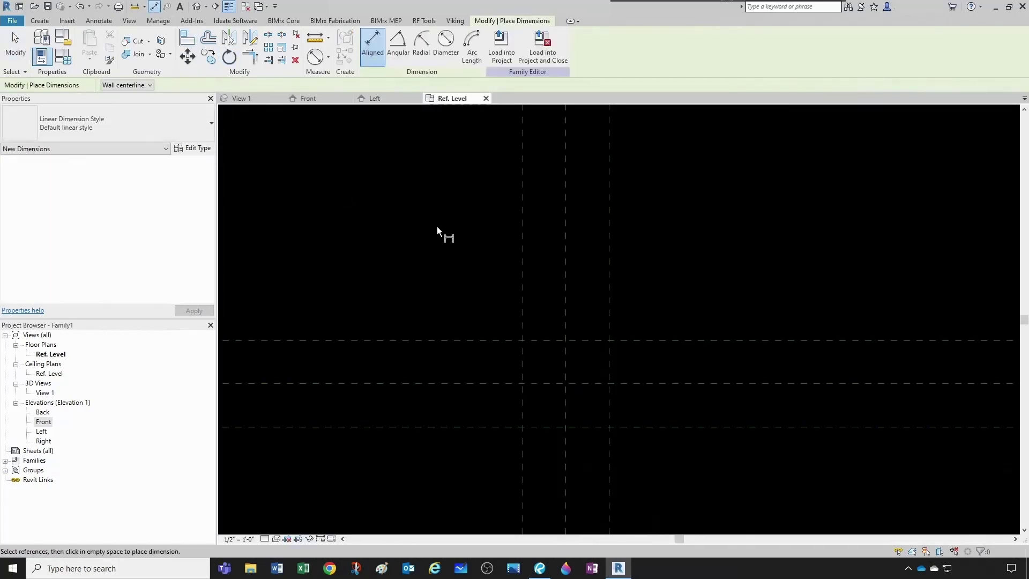
{"action": "left_click", "coordinate": [523, 257]}
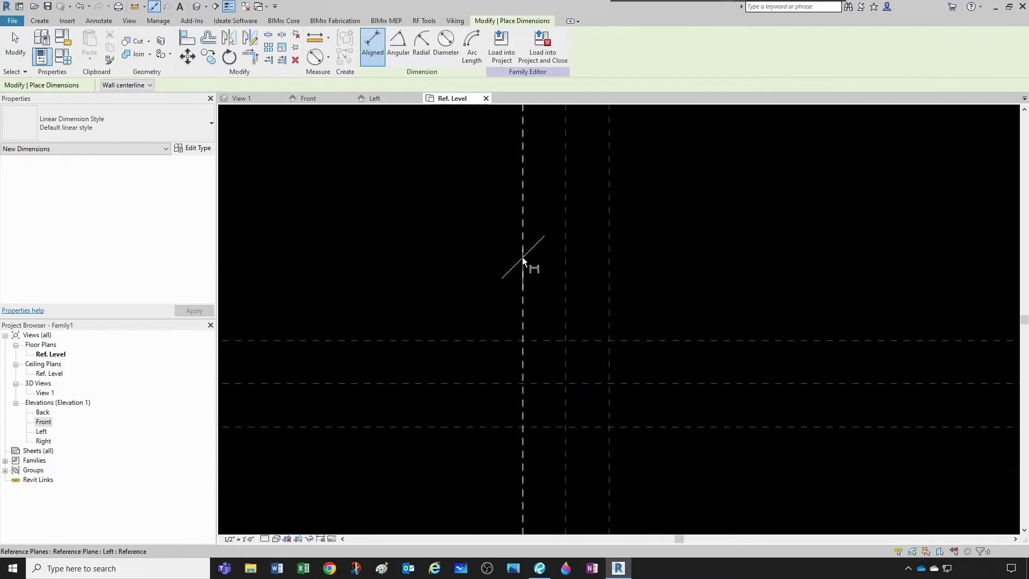
{"action": "left_click", "coordinate": [567, 258]}
{"action": "left_click", "coordinate": [608, 259]}
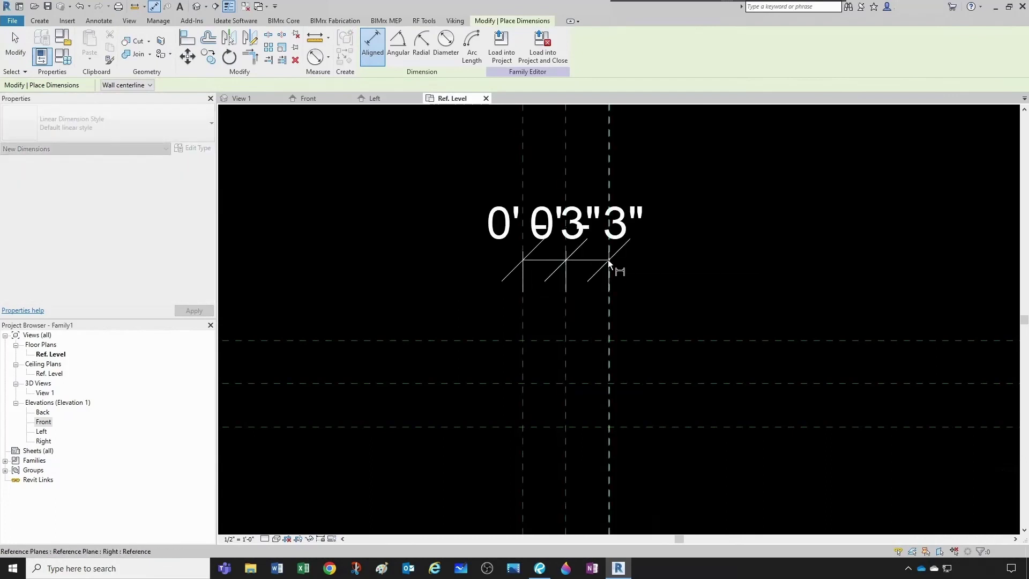
{"action": "left_click", "coordinate": [707, 240]}
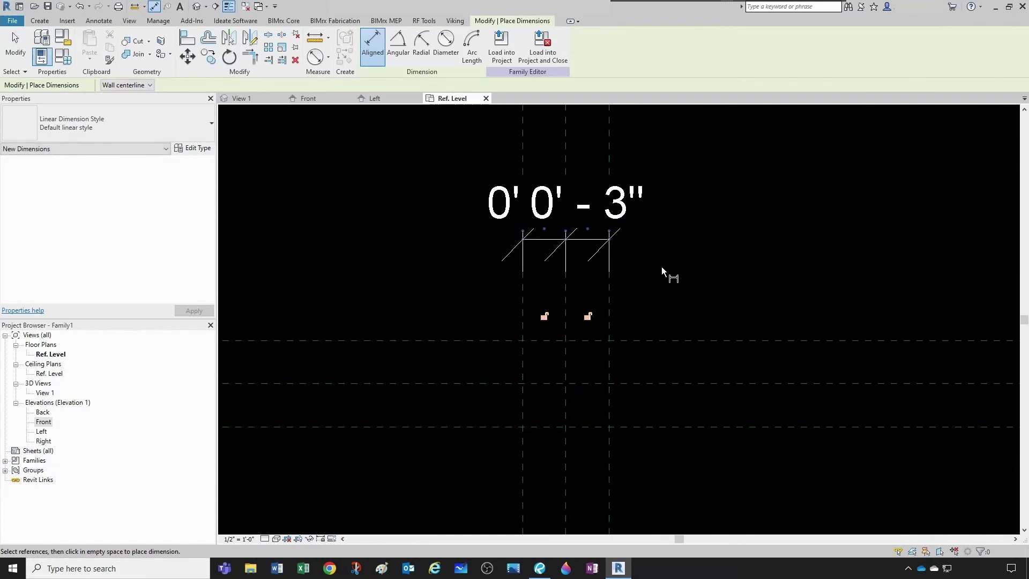
{"action": "scroll", "coordinate": [632, 278], "scroll_direction": "down", "scroll_amount": 2}
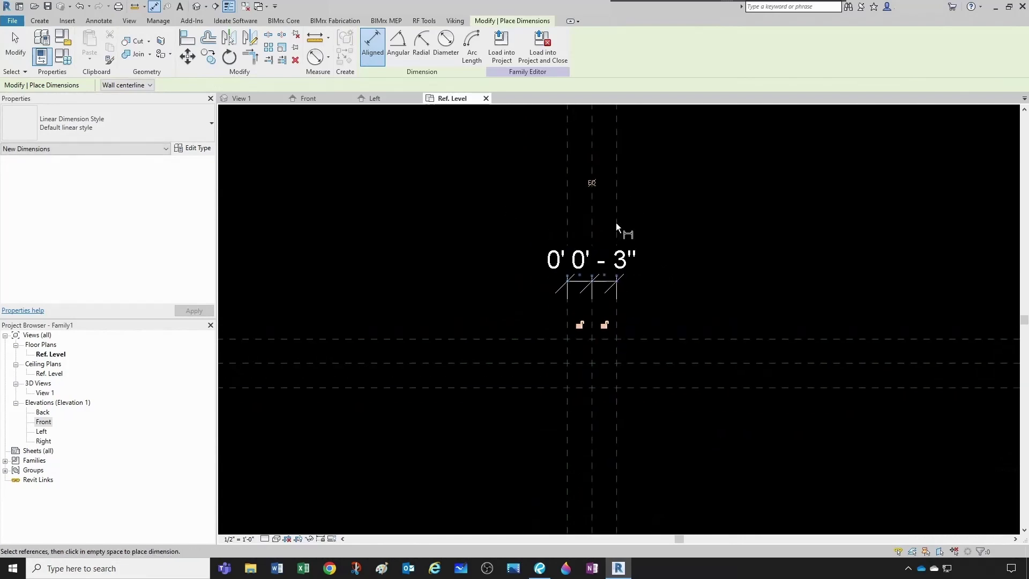
{"action": "left_click", "coordinate": [592, 183]}
Step: Set the plan's view scale to 1" = 1'-0" and end dimensioning
{"action": "scroll", "coordinate": [591, 316], "scroll_direction": "up", "scroll_amount": 2}
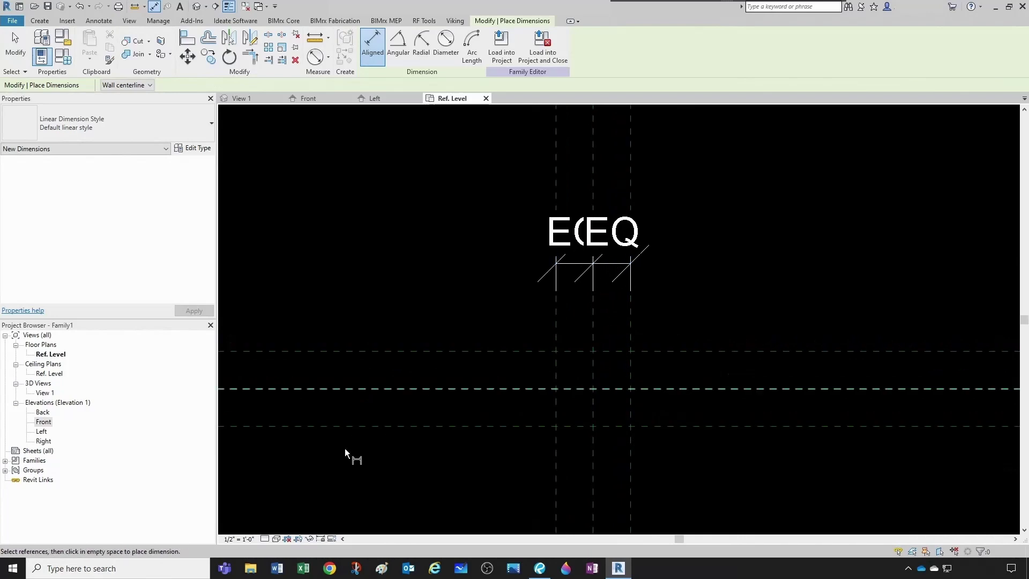
{"action": "left_click", "coordinate": [236, 540]}
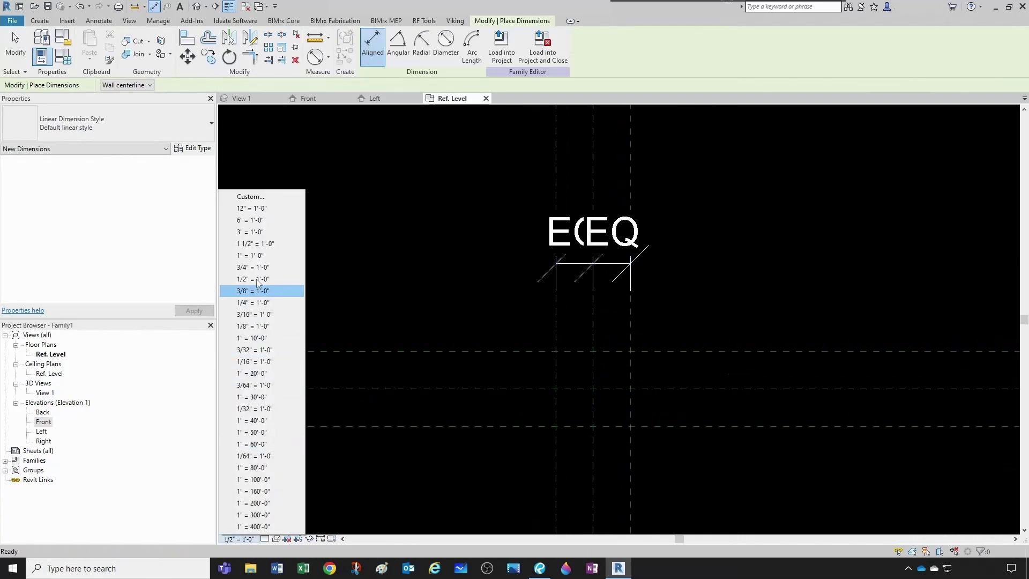
{"action": "left_click", "coordinate": [257, 257]}
{"action": "key", "text": "Escape"}
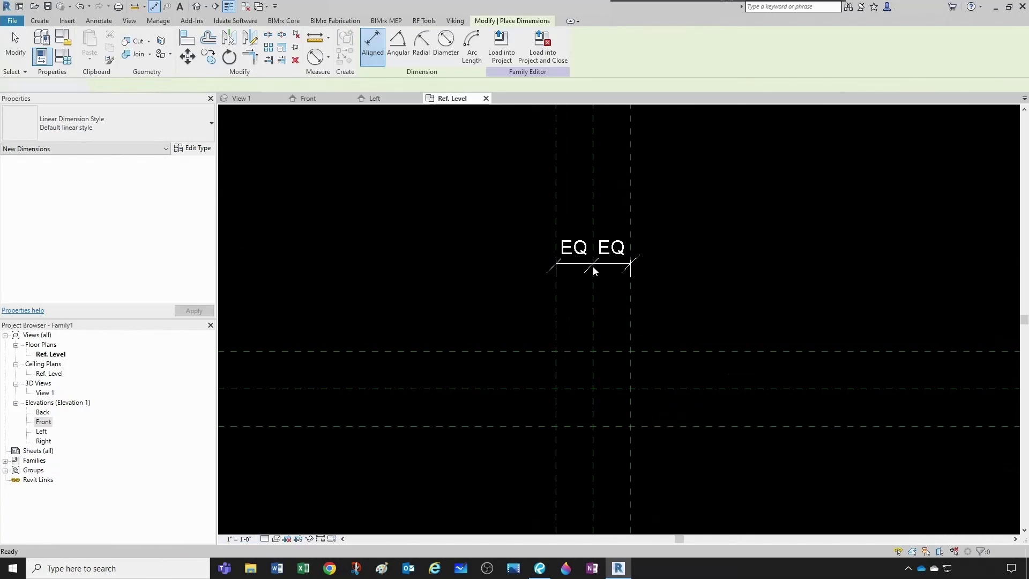
Step: Add an aligned dimension string across the Back, centre and Front planes and make its segments equal
{"action": "scroll", "coordinate": [550, 304], "scroll_direction": "down", "scroll_amount": 2}
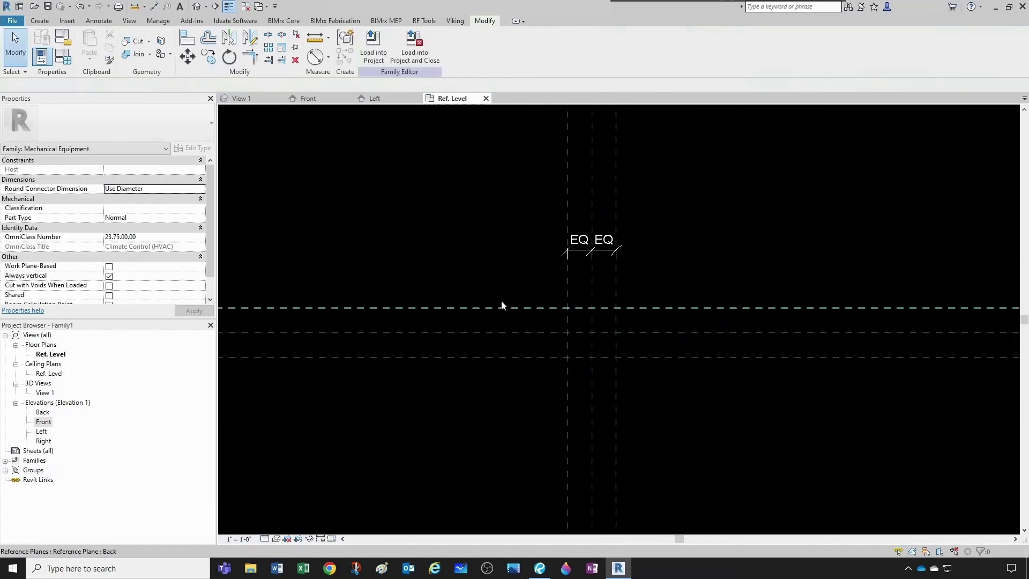
{"action": "left_click", "coordinate": [154, 7]}
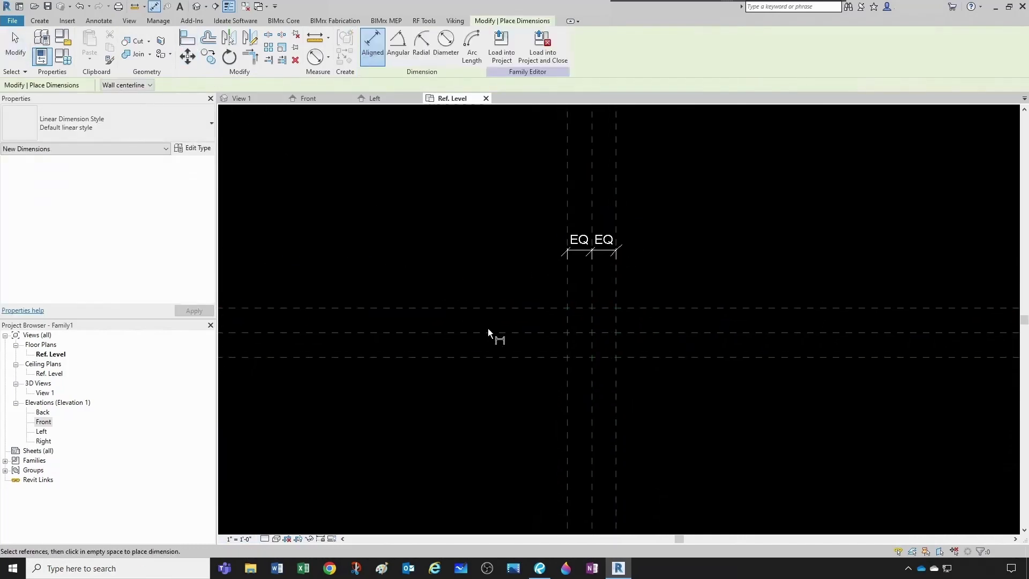
{"action": "scroll", "coordinate": [488, 328], "scroll_direction": "up", "scroll_amount": 1}
{"action": "left_click", "coordinate": [491, 303]}
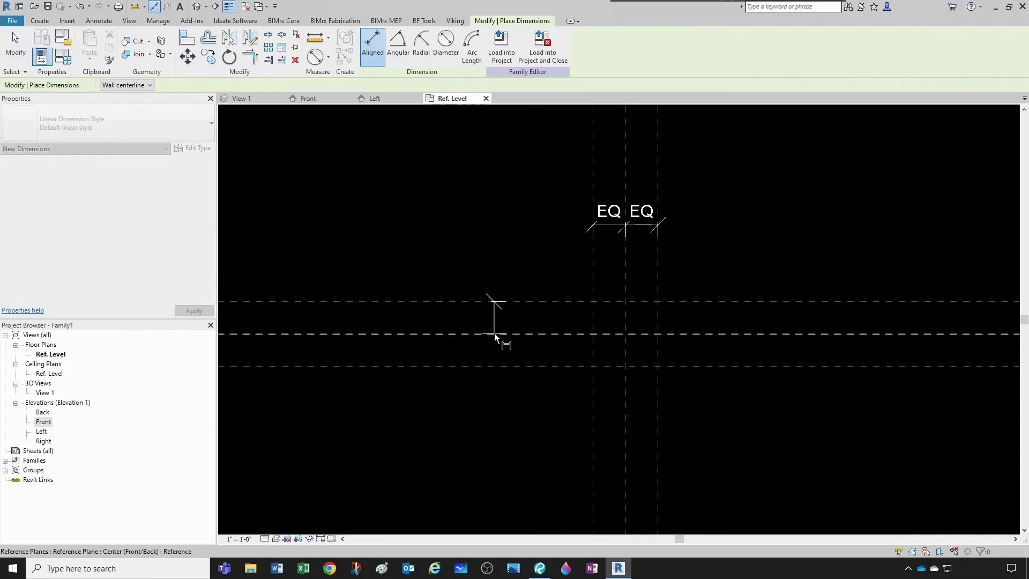
{"action": "left_click", "coordinate": [502, 349]}
{"action": "left_click", "coordinate": [506, 365]}
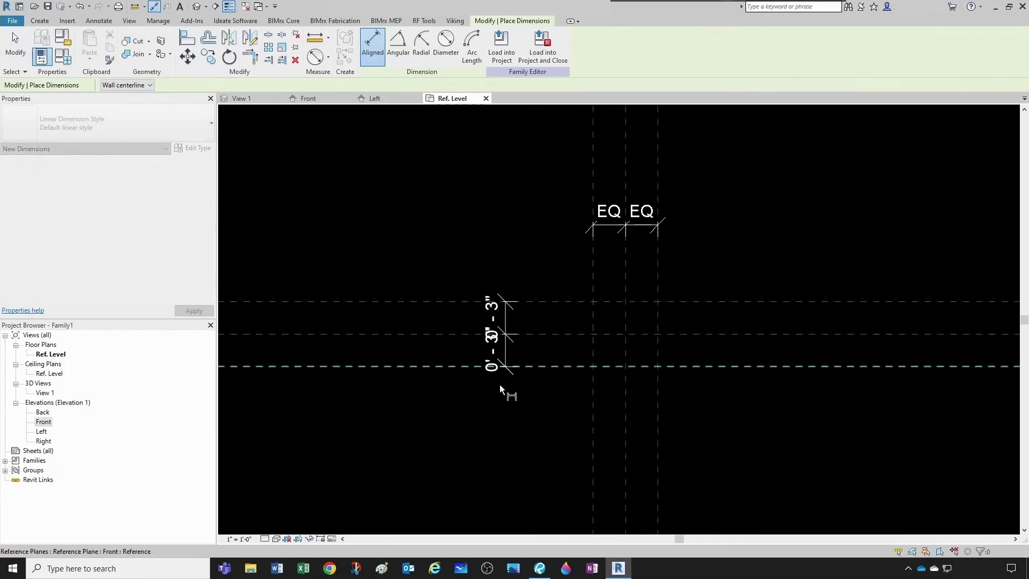
{"action": "left_click", "coordinate": [479, 426]}
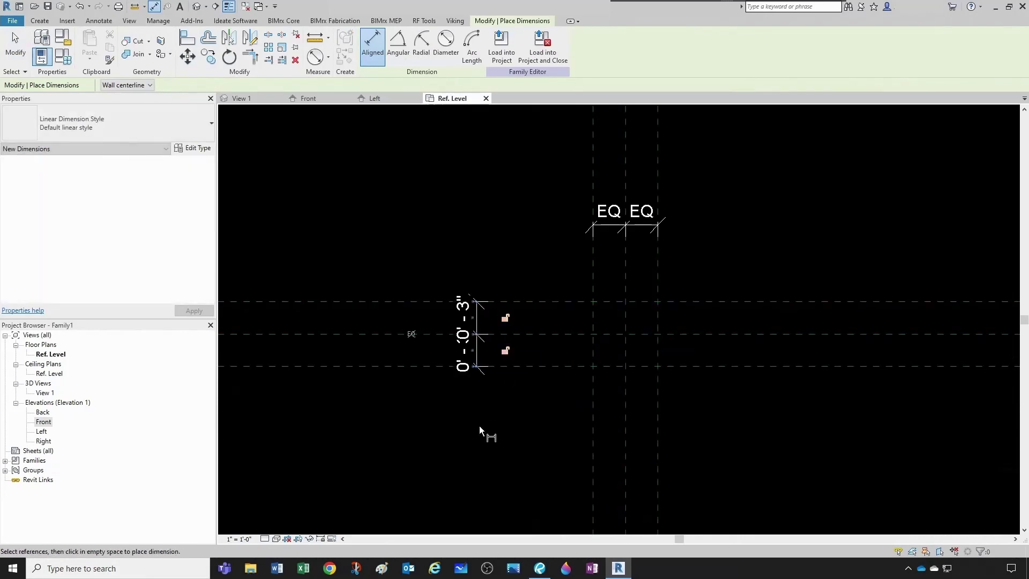
{"action": "left_click", "coordinate": [411, 334]}
{"action": "key", "text": "Escape"}
{"action": "key", "text": "Escape"}
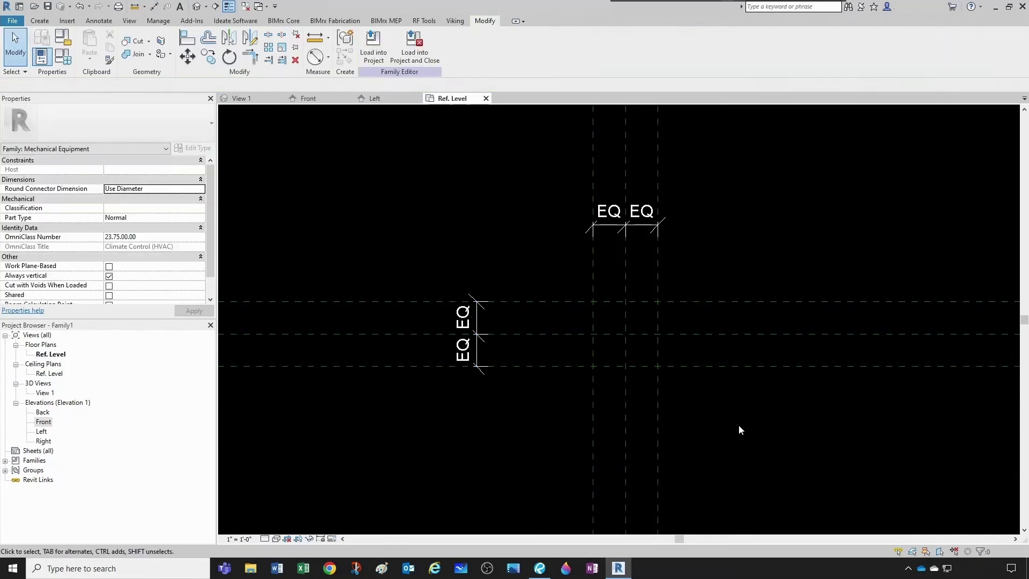
Step: Place an overall aligned dimension between the Left and Right planes, above the equality dimension
{"action": "scroll", "coordinate": [740, 427], "scroll_direction": "down", "scroll_amount": 1}
{"action": "middle_click_drag", "start_coordinate": [690, 278], "coordinate": [681, 298]}
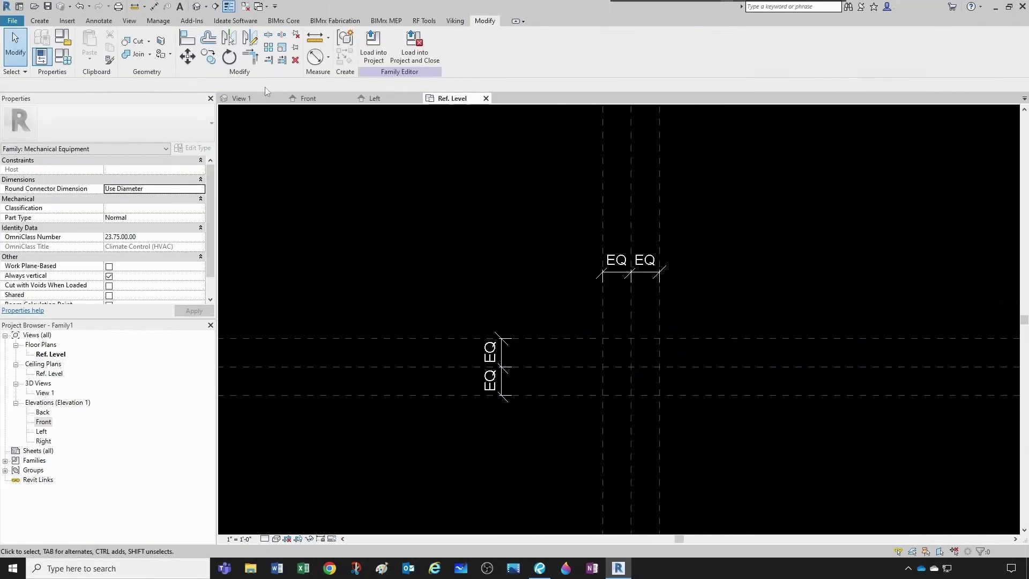
{"action": "left_click", "coordinate": [153, 6]}
{"action": "scroll", "coordinate": [611, 260], "scroll_direction": "up", "scroll_amount": 1}
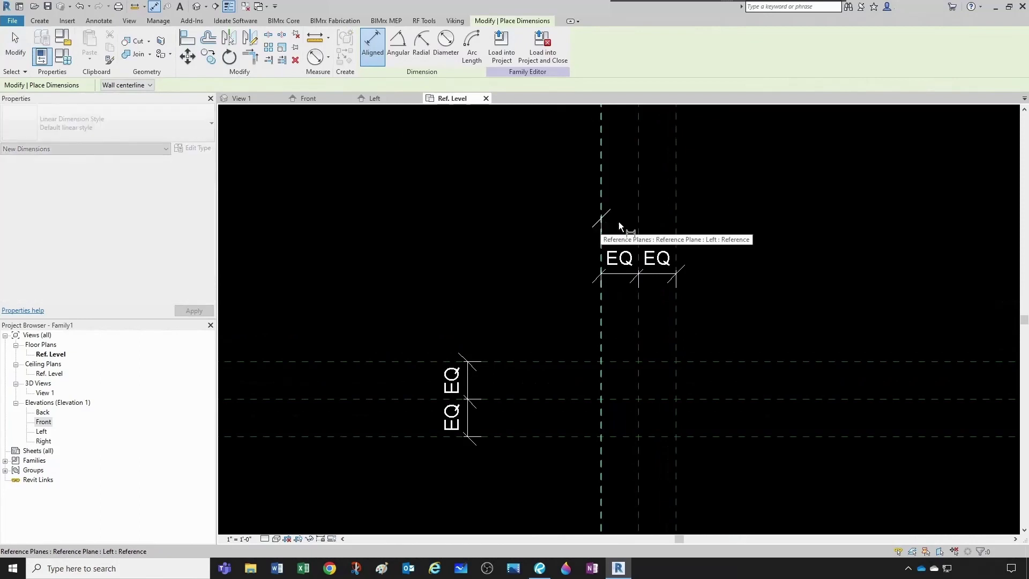
{"action": "left_click", "coordinate": [601, 220]}
{"action": "left_click", "coordinate": [677, 221]}
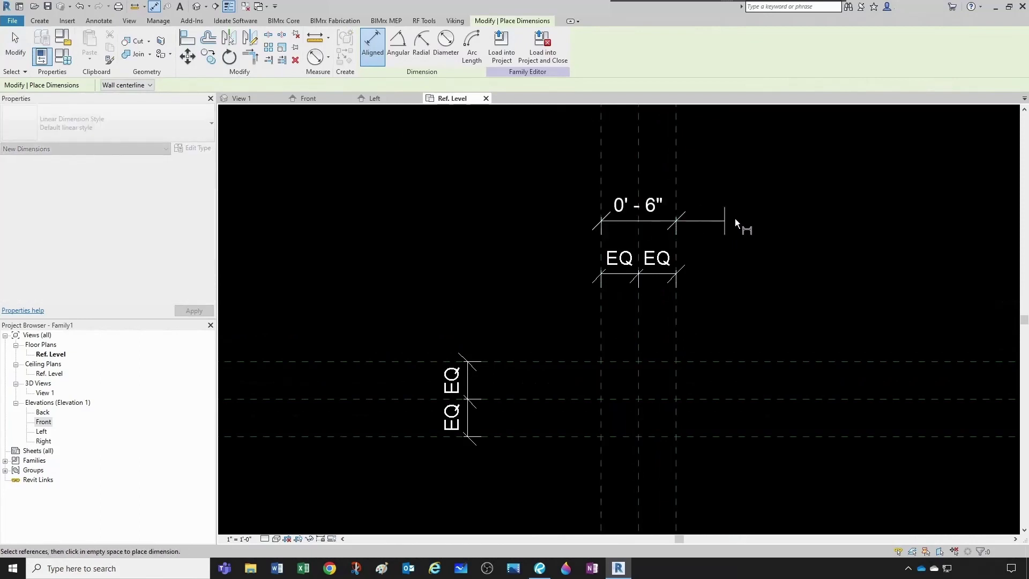
{"action": "left_click", "coordinate": [735, 218]}
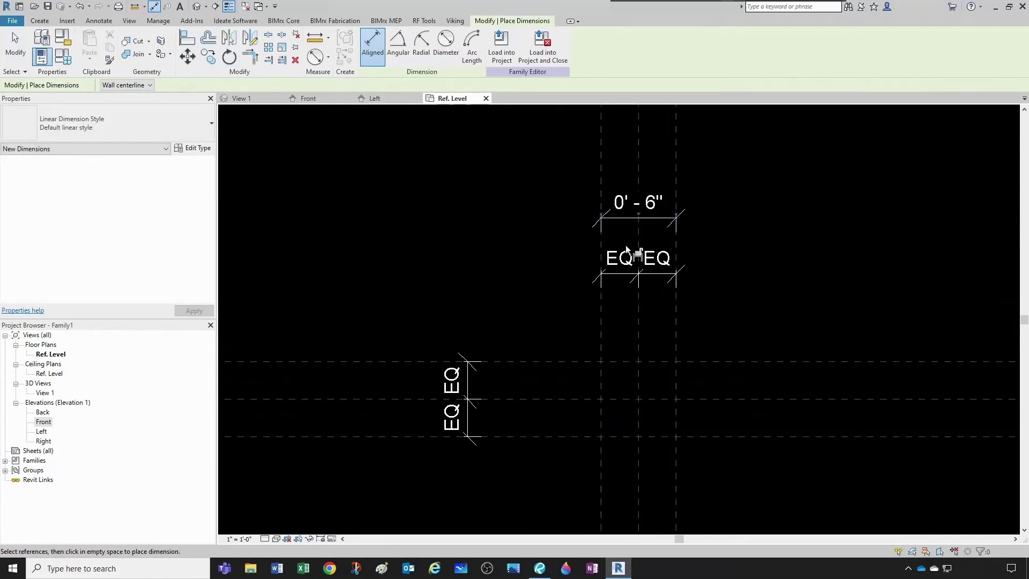
{"action": "key", "text": "Escape"}
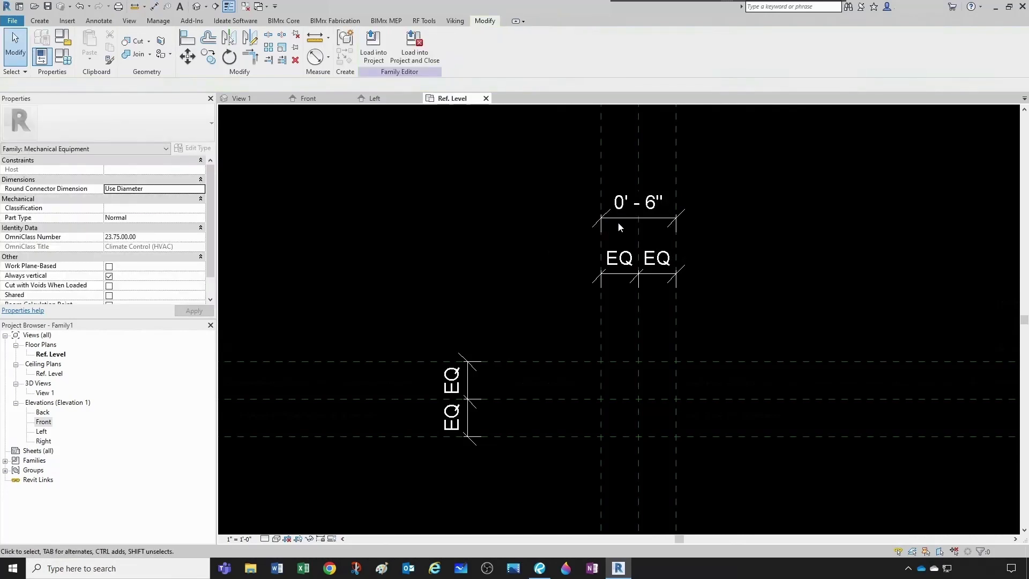
Step: Label the overall Left-to-Right dimension with a new family type parameter named Width
{"action": "left_click", "coordinate": [616, 221]}
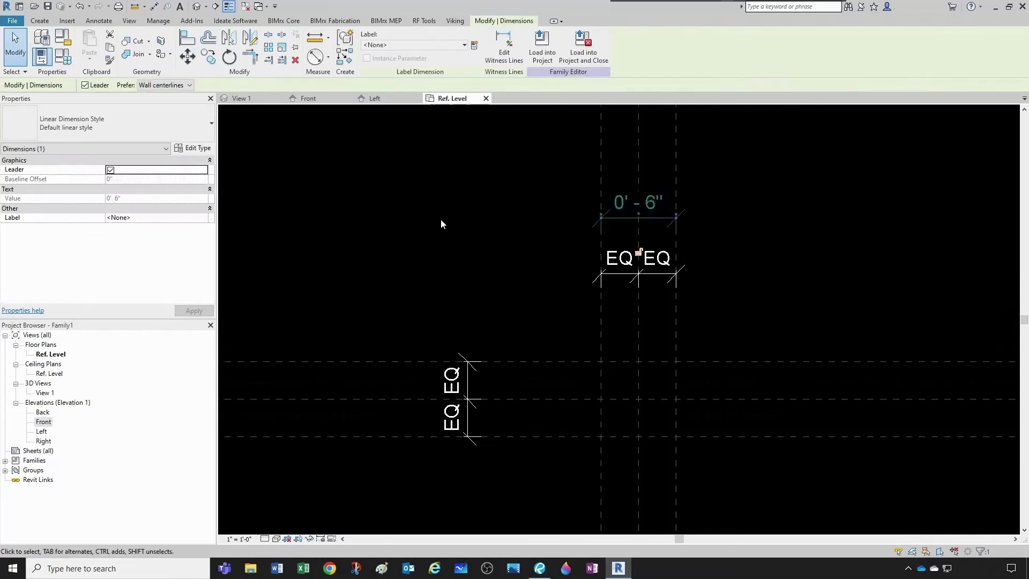
{"action": "left_click", "coordinate": [462, 45]}
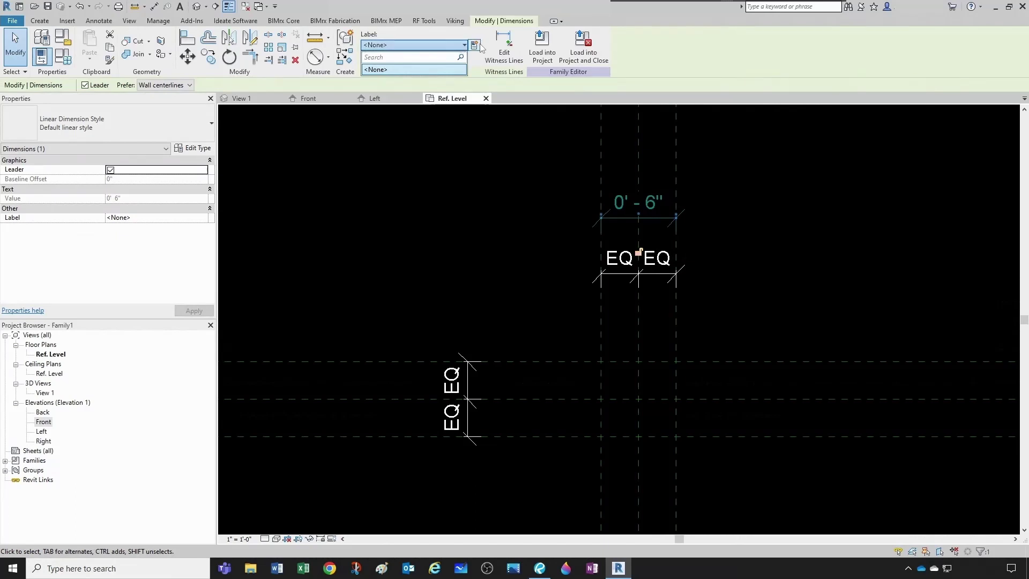
{"action": "left_click", "coordinate": [475, 45]}
{"action": "type", "text": "Width"}
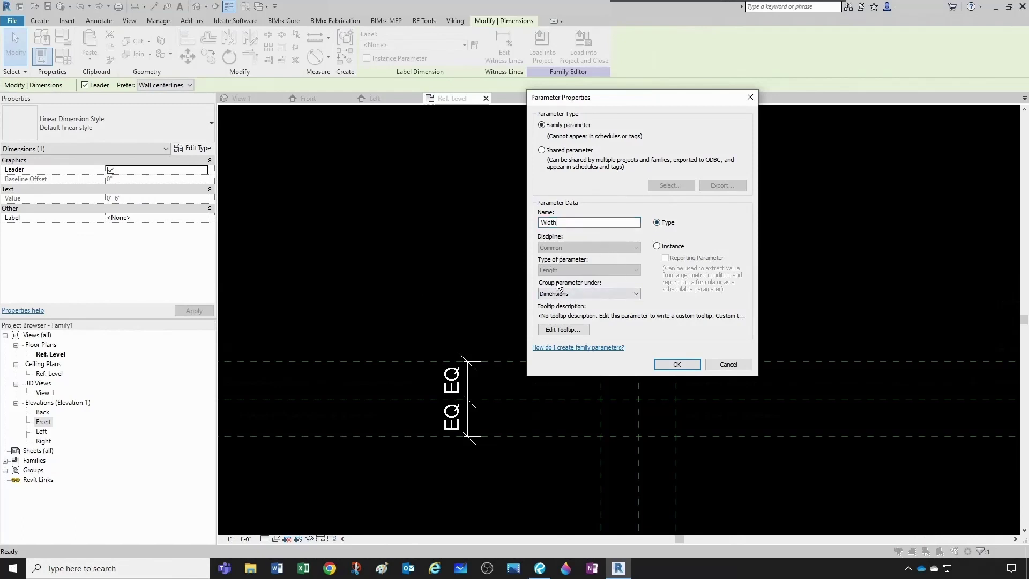
{"action": "left_click", "coordinate": [676, 365]}
{"action": "middle_click_drag", "start_coordinate": [358, 217], "coordinate": [408, 207]}
{"action": "left_click", "coordinate": [409, 207]}
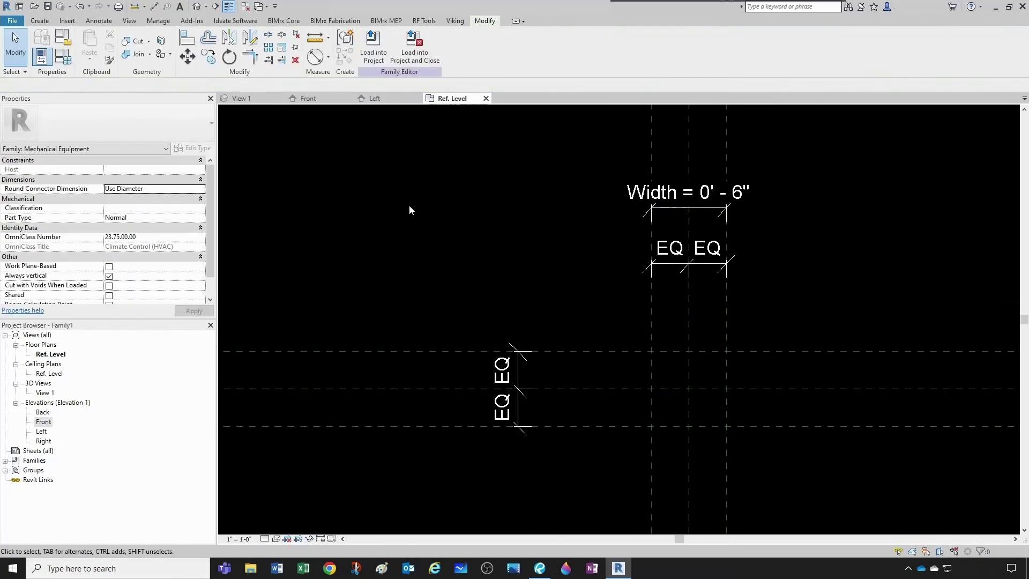
Step: Place an overall aligned dimension between the Front and Back planes, beside the vertical equality dimension
{"action": "left_click", "coordinate": [153, 6]}
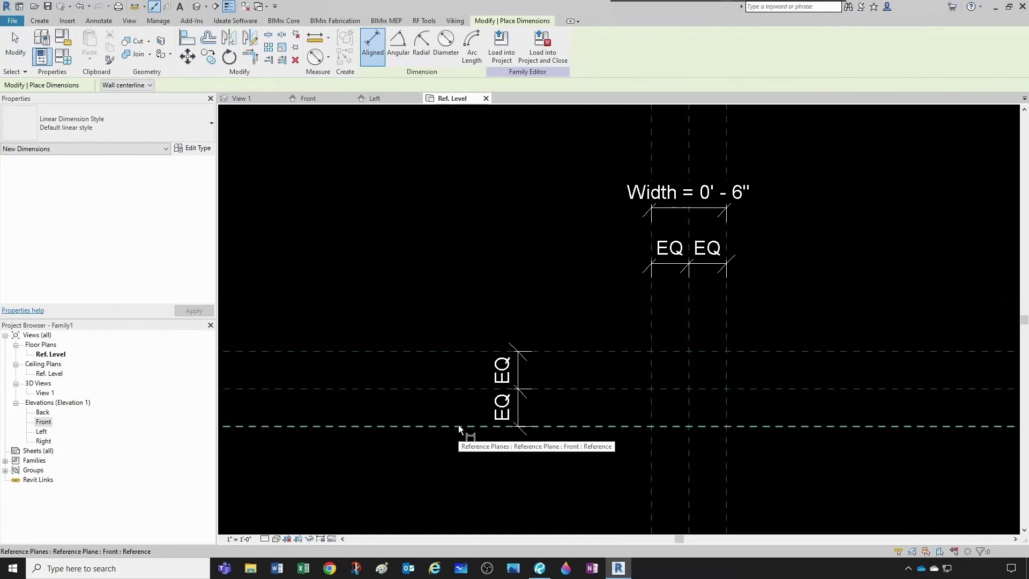
{"action": "scroll", "coordinate": [458, 425], "scroll_direction": "up", "scroll_amount": 1}
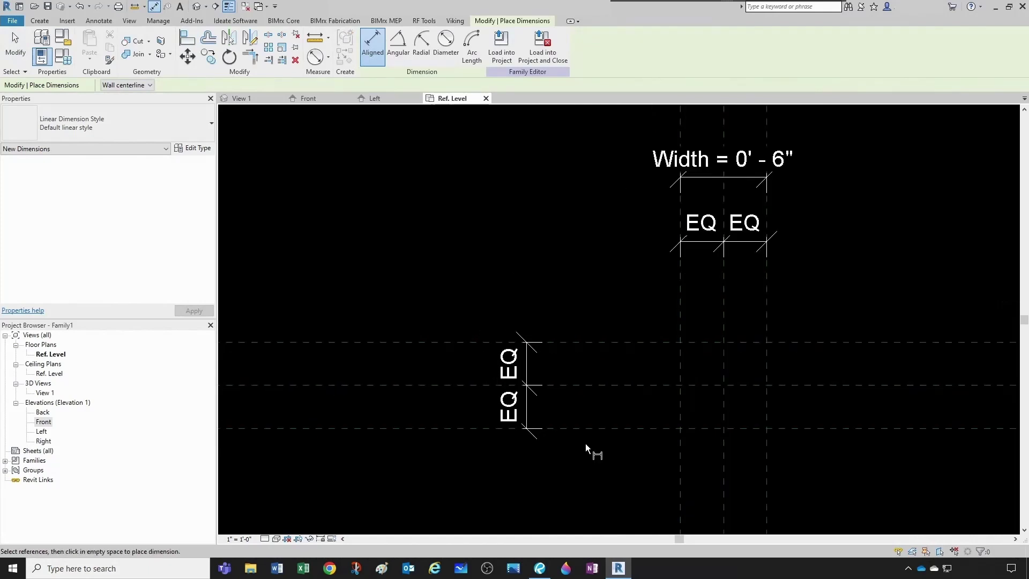
{"action": "left_click", "coordinate": [465, 430]}
{"action": "left_click", "coordinate": [467, 342]}
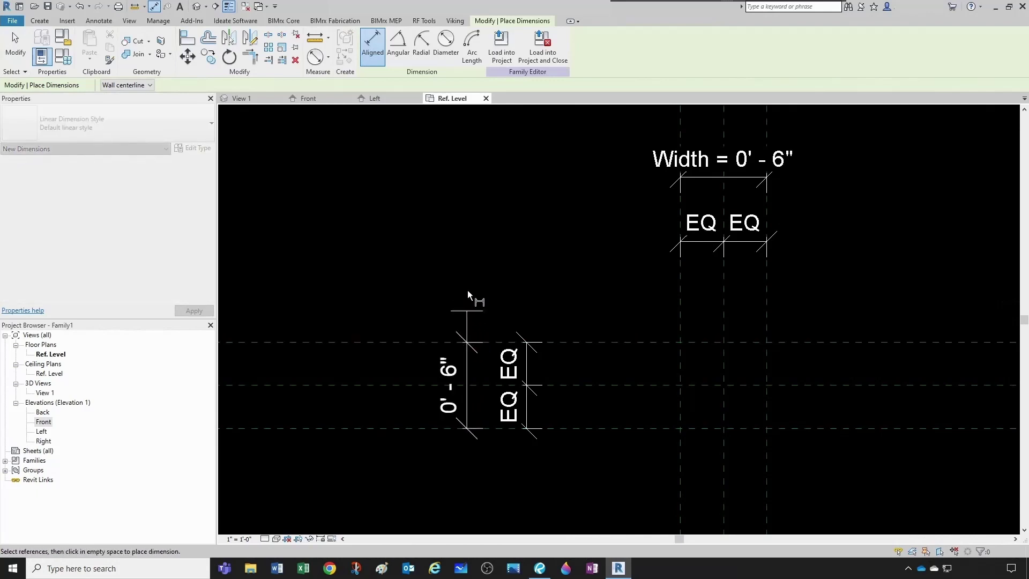
{"action": "left_click", "coordinate": [467, 272]}
{"action": "key", "text": "Escape"}
{"action": "key", "text": "Escape"}
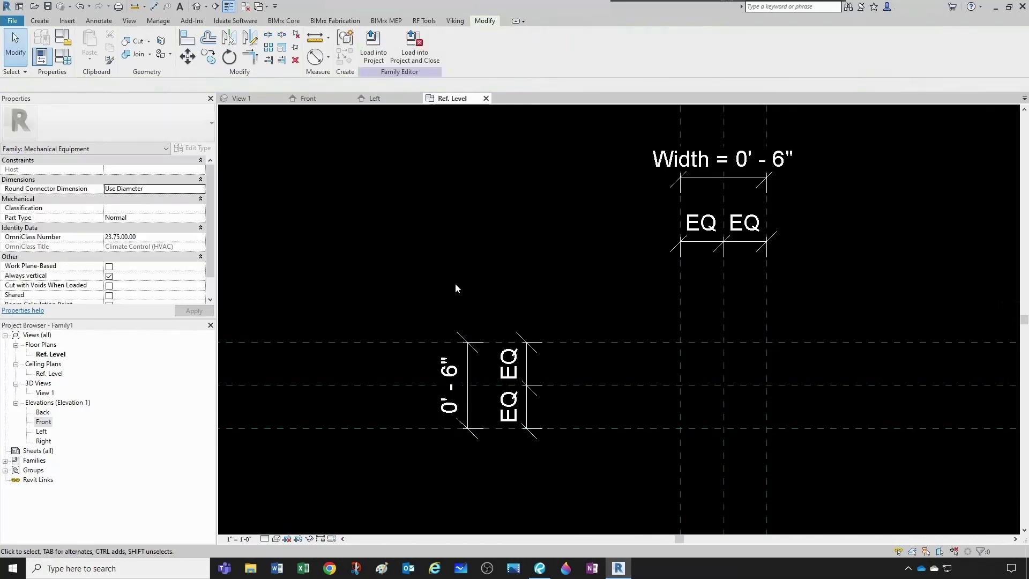
Step: Label the overall Front-to-Back dimension with a new family type parameter named Depth
{"action": "left_click", "coordinate": [468, 353]}
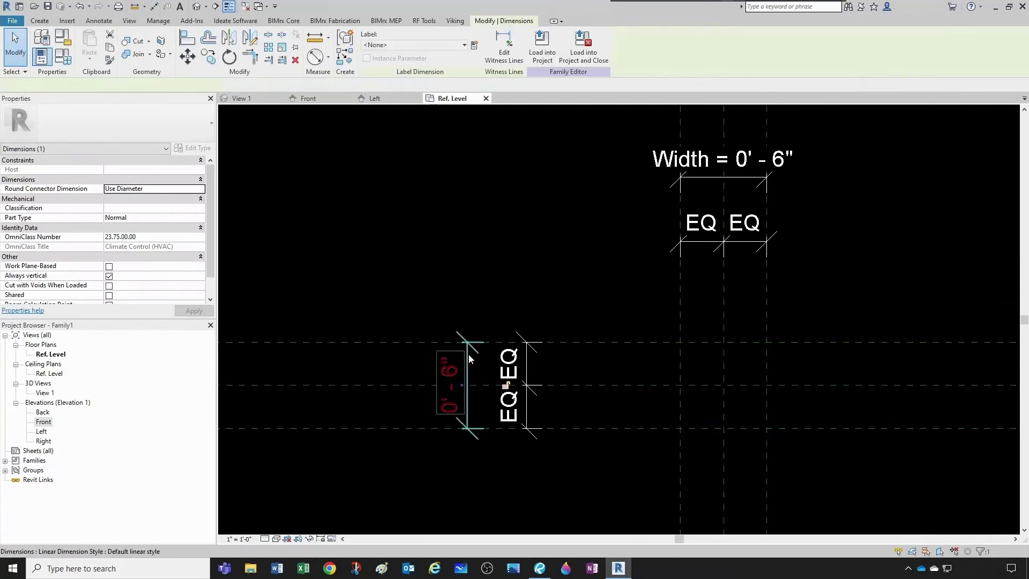
{"action": "left_click", "coordinate": [474, 46]}
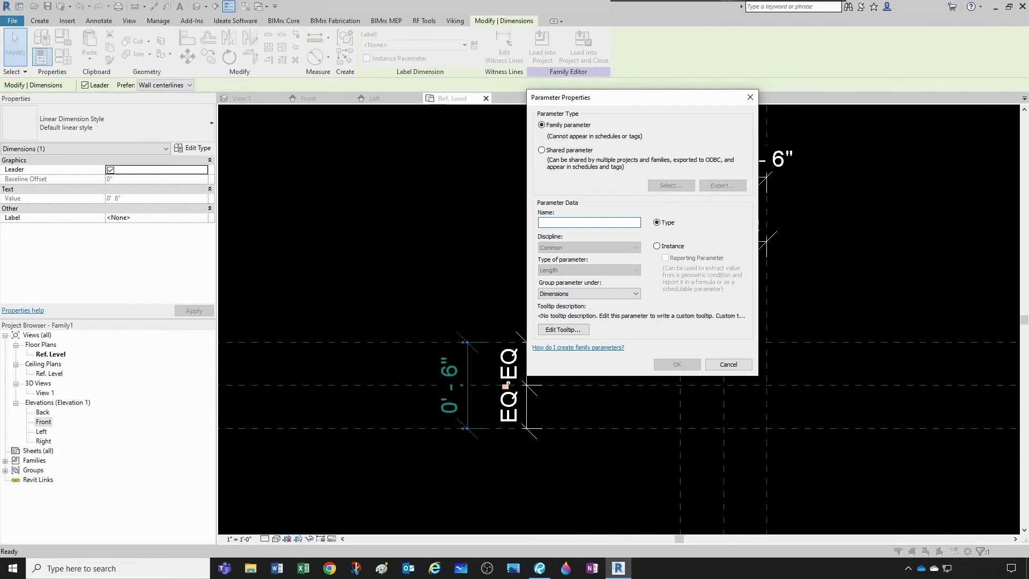
{"action": "type", "text": "Depth"}
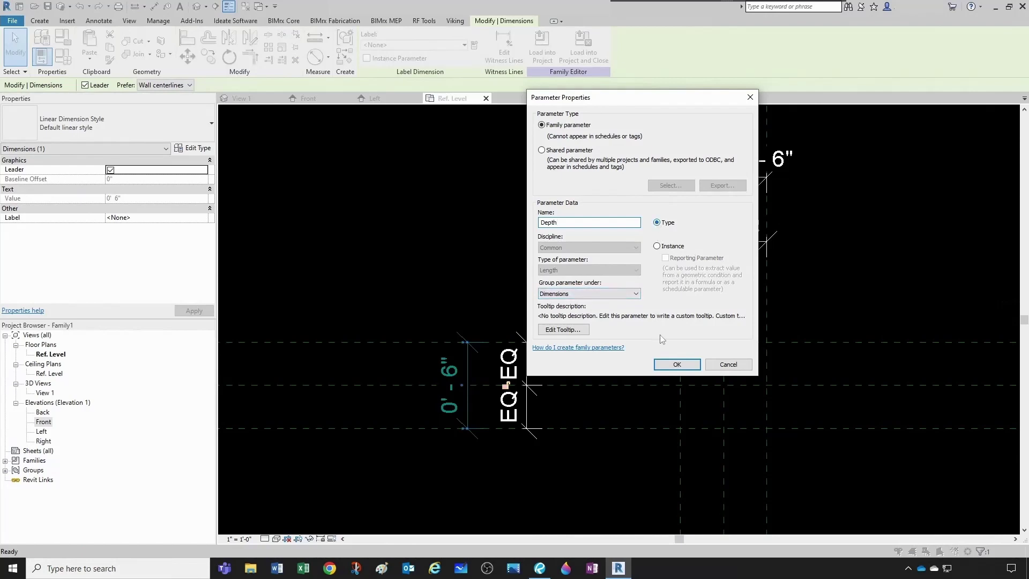
{"action": "left_click", "coordinate": [676, 364]}
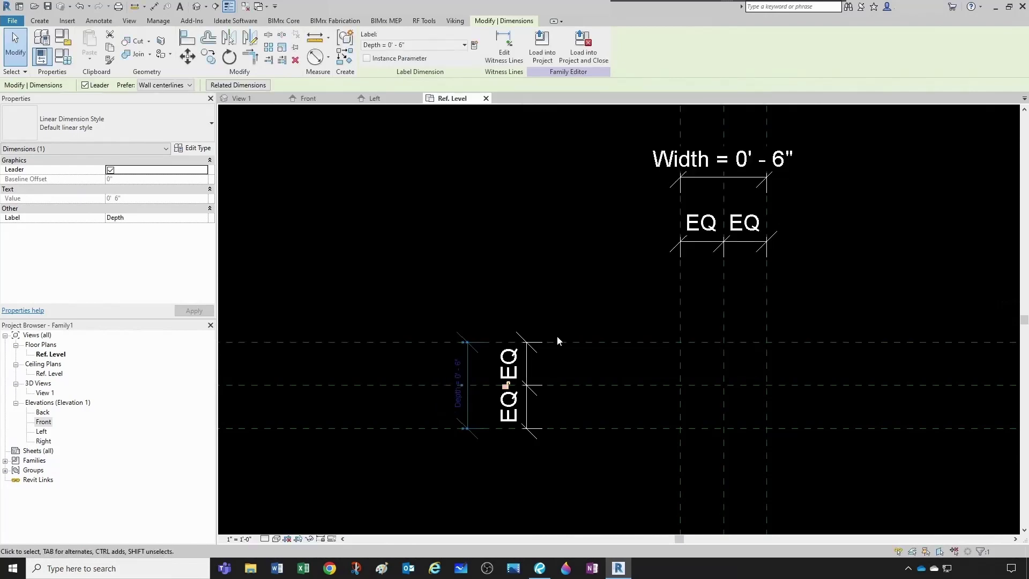
{"action": "key", "text": "Escape"}
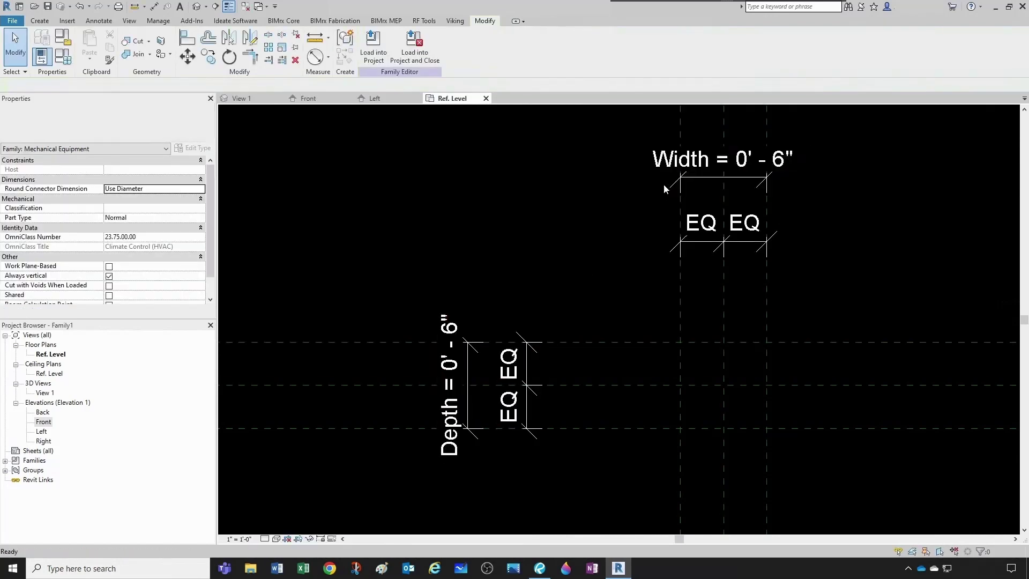
Step: In the Front elevation, place an aligned dimension between the reference level and the horizontal reference plane above it
{"action": "scroll", "coordinate": [612, 234], "scroll_direction": "down", "scroll_amount": 2}
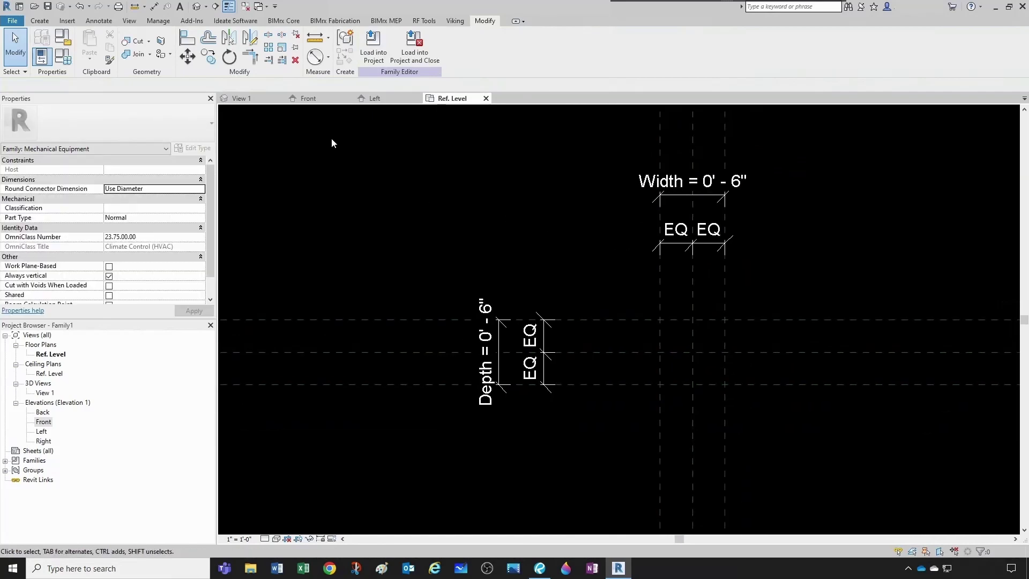
{"action": "left_click", "coordinate": [314, 98]}
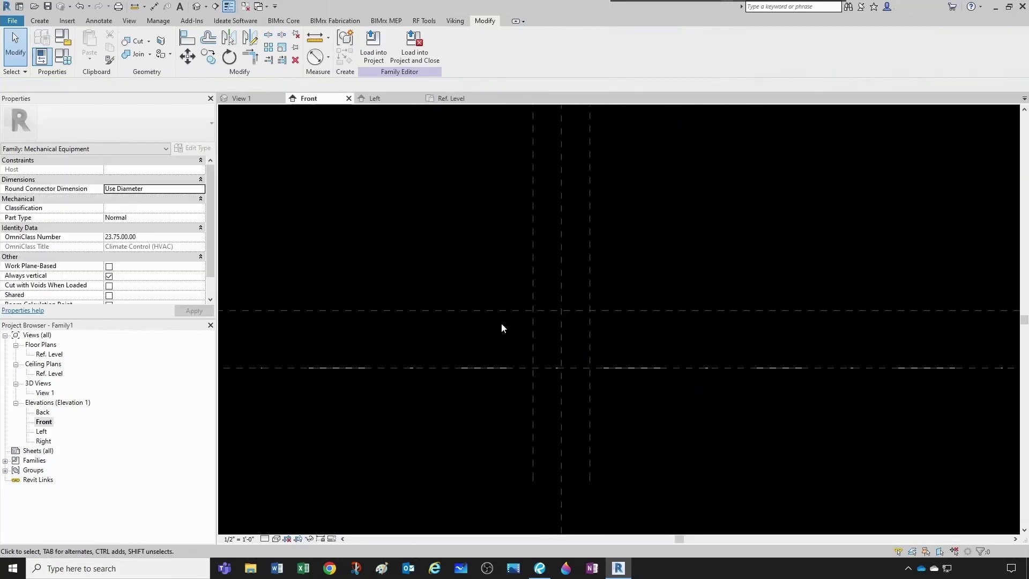
{"action": "scroll", "coordinate": [515, 326], "scroll_direction": "up", "scroll_amount": 2}
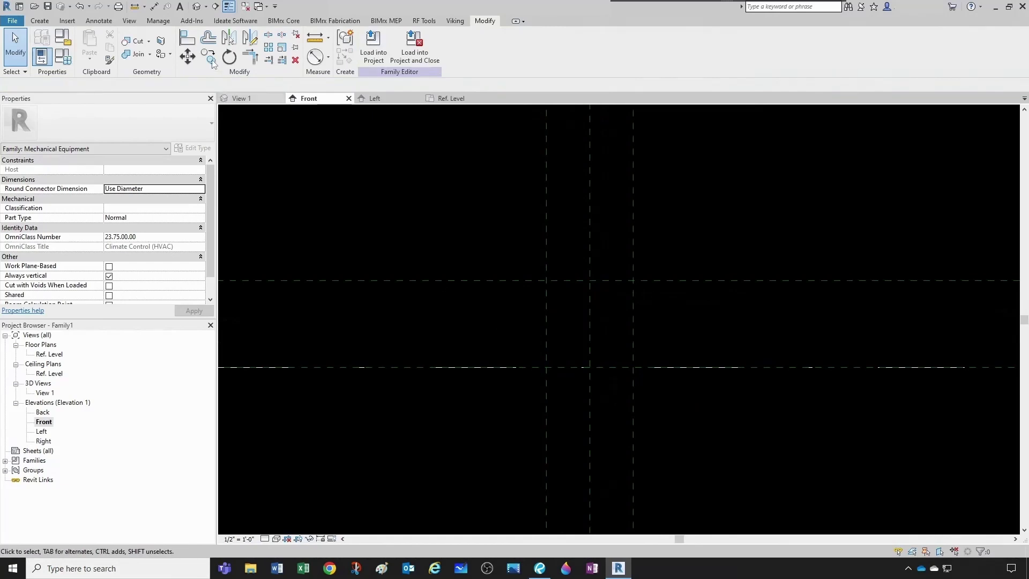
{"action": "left_click", "coordinate": [154, 7]}
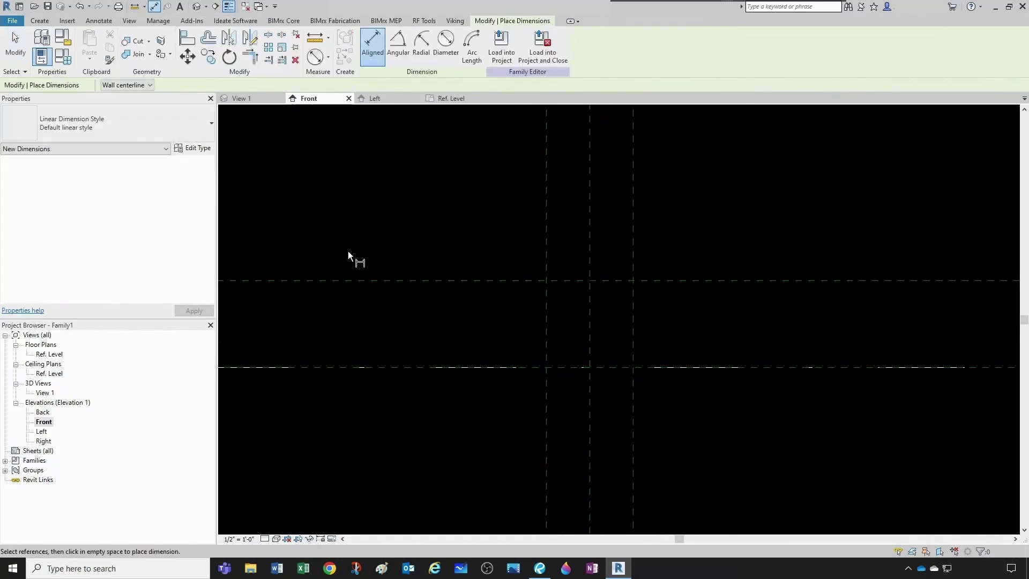
{"action": "scroll", "coordinate": [408, 361], "scroll_direction": "down", "scroll_amount": 1}
{"action": "scroll", "coordinate": [418, 354], "scroll_direction": "down", "scroll_amount": 3}
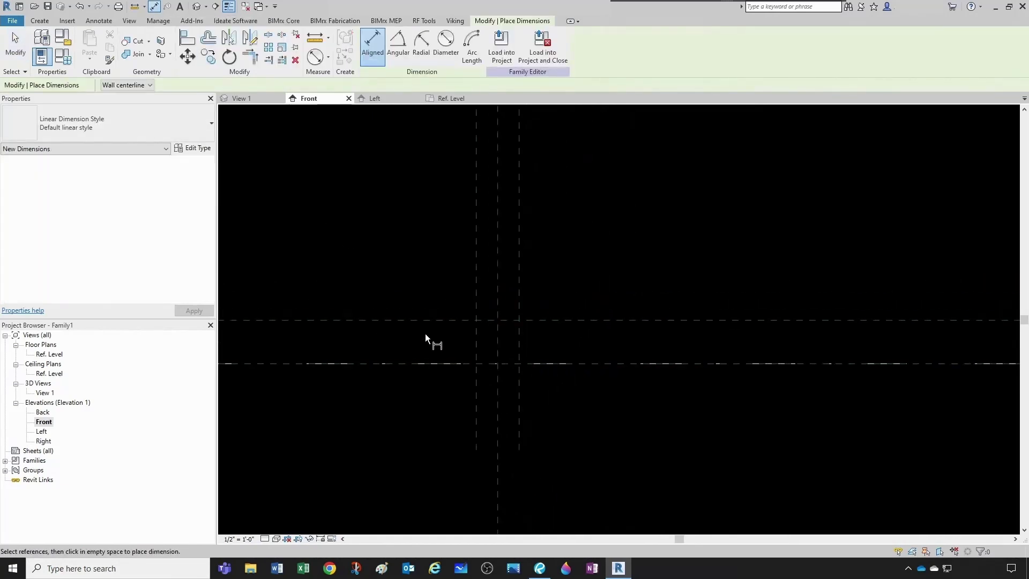
{"action": "scroll", "coordinate": [433, 337], "scroll_direction": "up", "scroll_amount": 3}
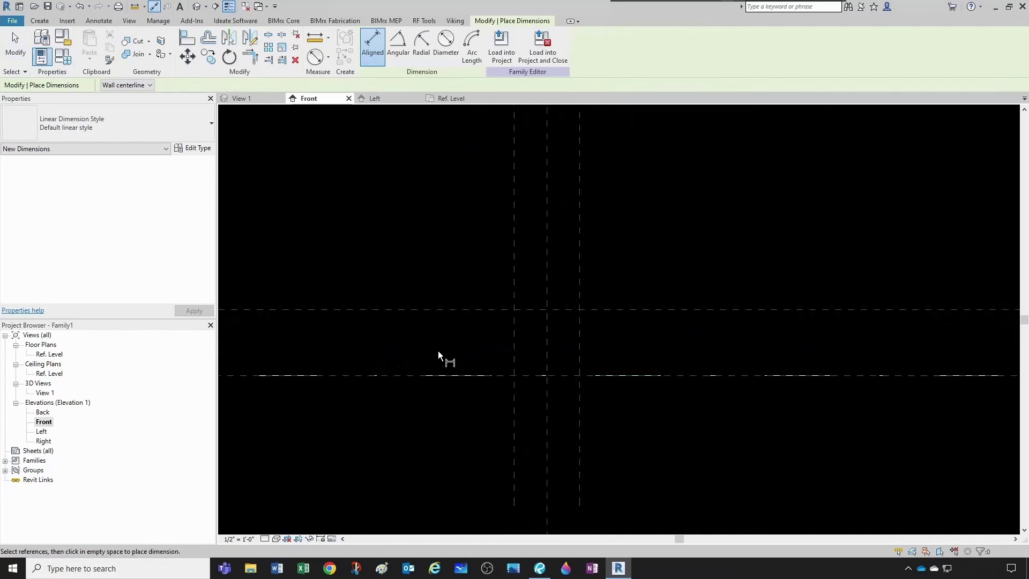
{"action": "left_click", "coordinate": [410, 379]}
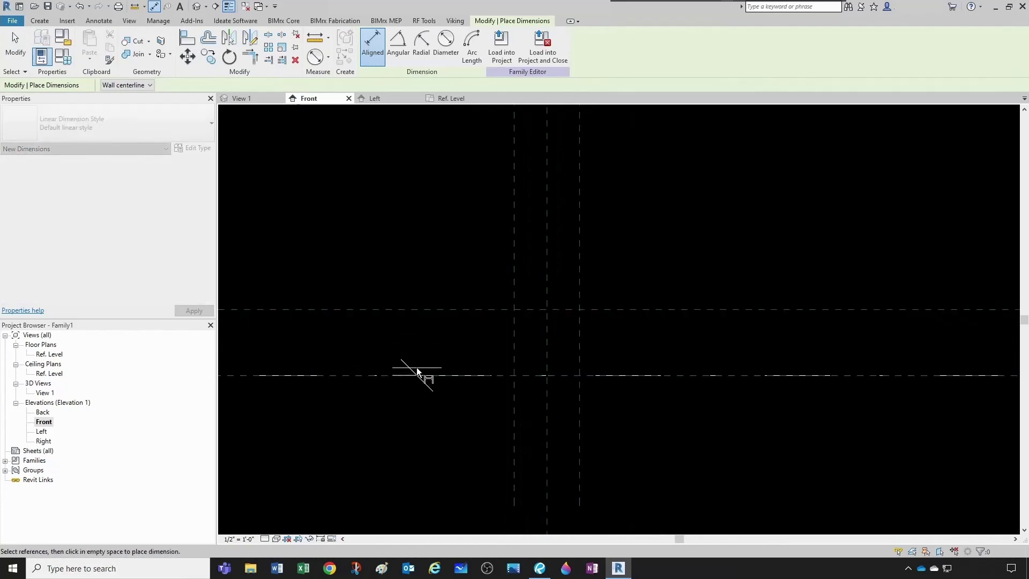
{"action": "left_click", "coordinate": [427, 310]}
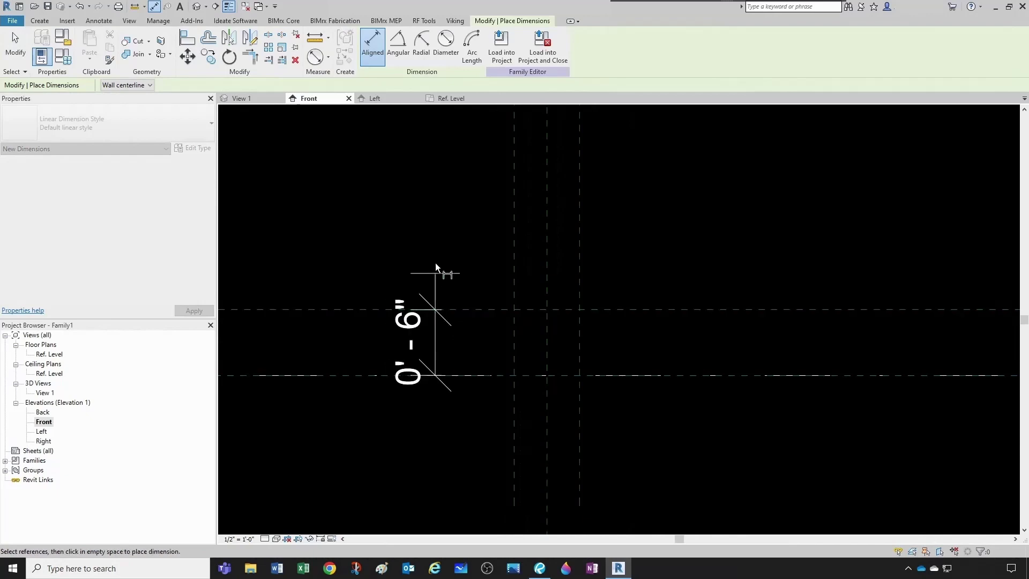
{"action": "left_click", "coordinate": [434, 258]}
{"action": "key", "text": "Escape"}
Step: Label the vertical dimension in the Front elevation with a new family type parameter named Height
{"action": "left_click", "coordinate": [417, 321]}
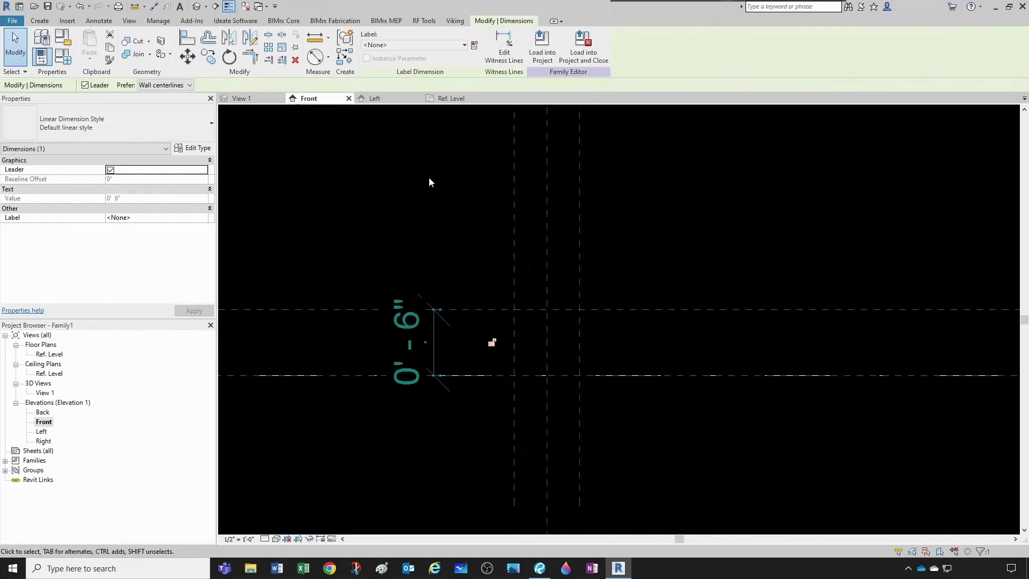
{"action": "left_click", "coordinate": [474, 46]}
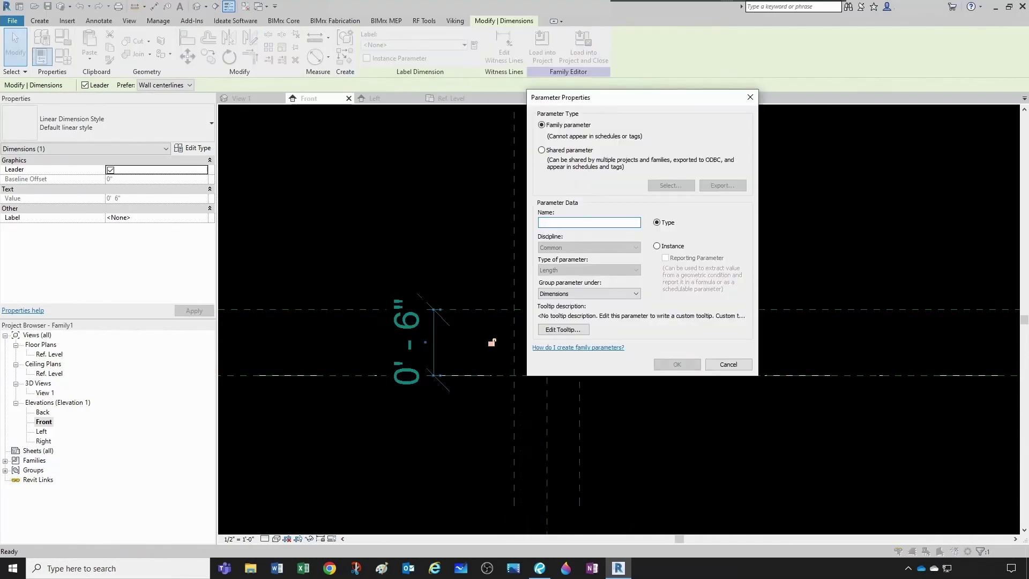
{"action": "type", "text": "Height"}
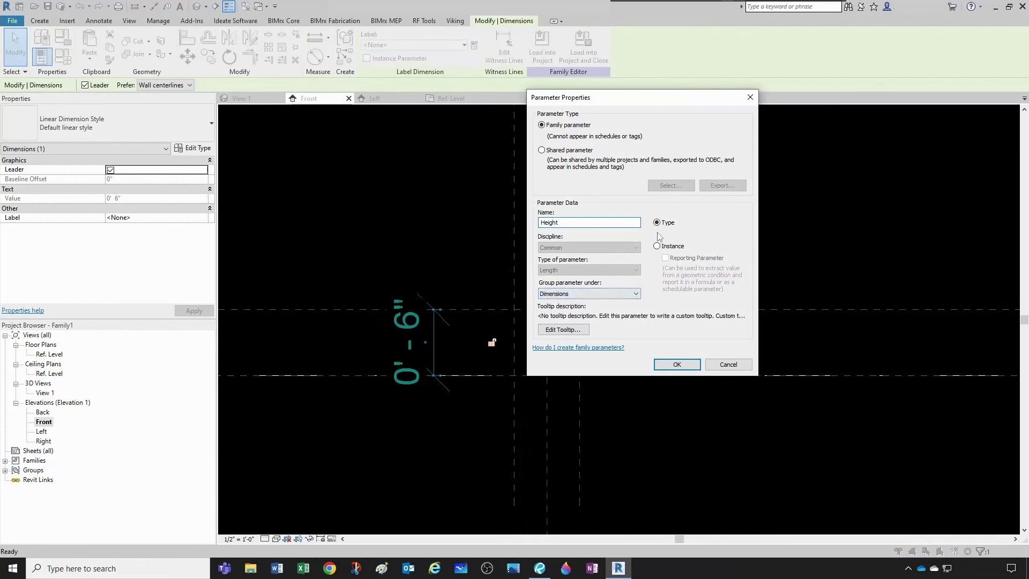
{"action": "left_click", "coordinate": [670, 365]}
{"action": "left_click", "coordinate": [818, 314]}
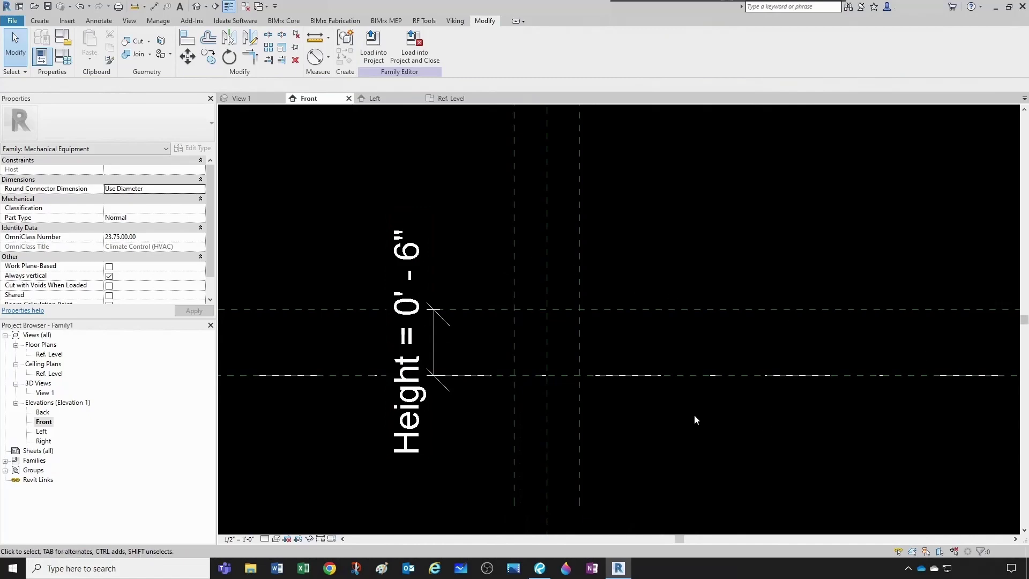
Step: Start an extrusion in the Ref. Level plan and sketch a rectangle about 4 1/2" by 4 1/4" inside the outer reference planes
{"action": "scroll", "coordinate": [694, 414], "scroll_direction": "down", "scroll_amount": 1}
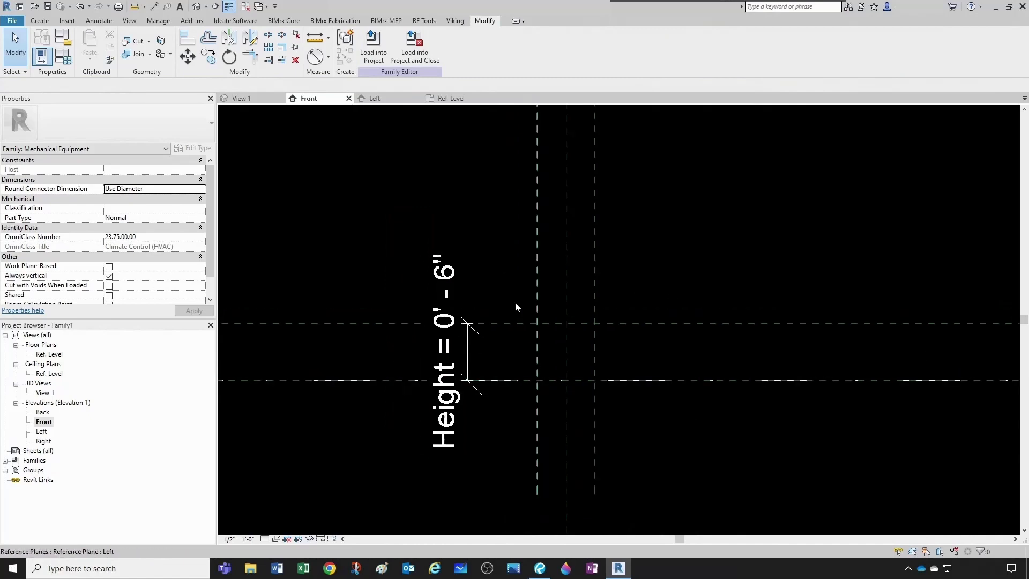
{"action": "left_click", "coordinate": [455, 99]}
{"action": "scroll", "coordinate": [760, 404], "scroll_direction": "up", "scroll_amount": 5}
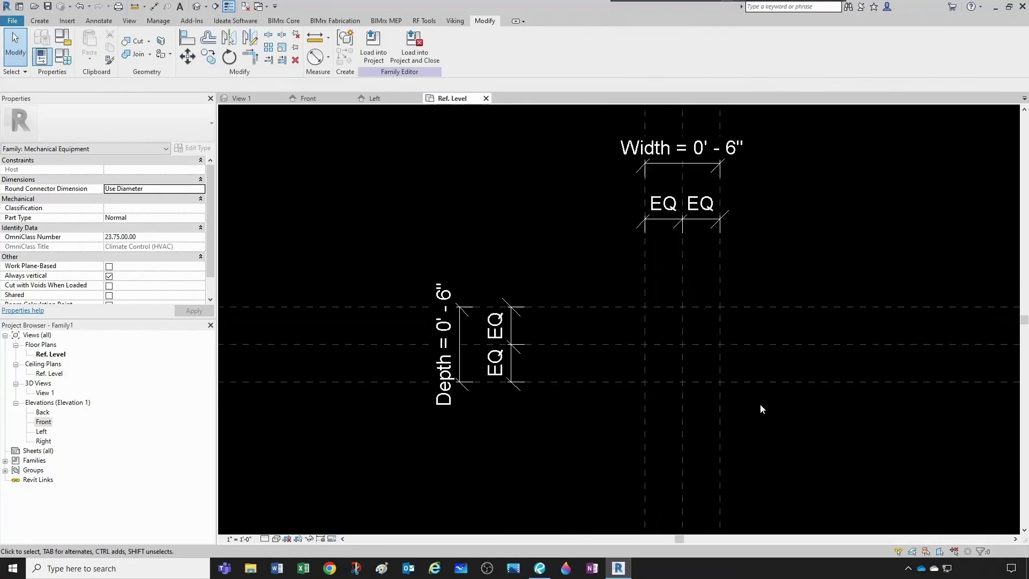
{"action": "scroll", "coordinate": [604, 397], "scroll_direction": "down", "scroll_amount": 1}
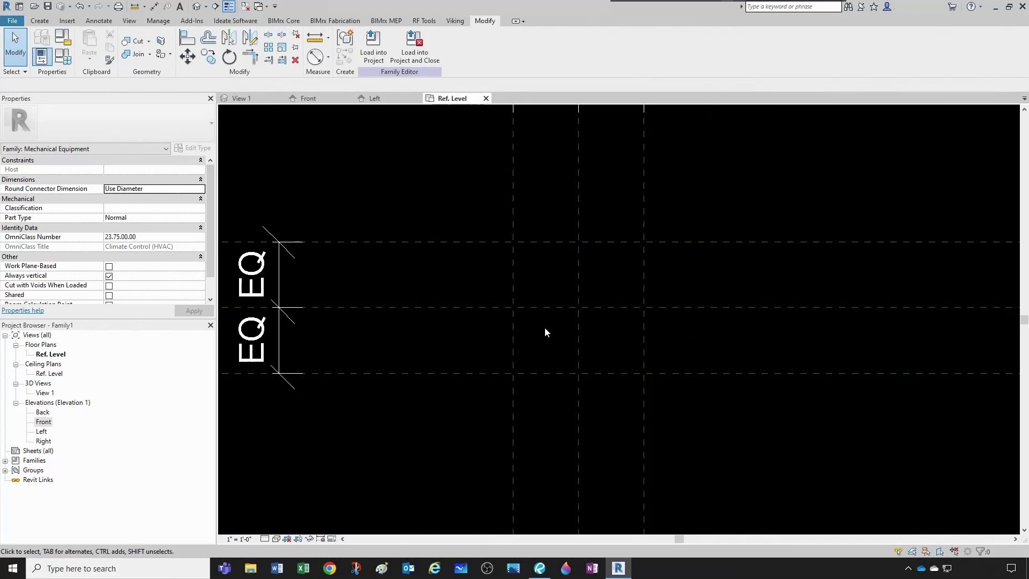
{"action": "left_click", "coordinate": [40, 20]}
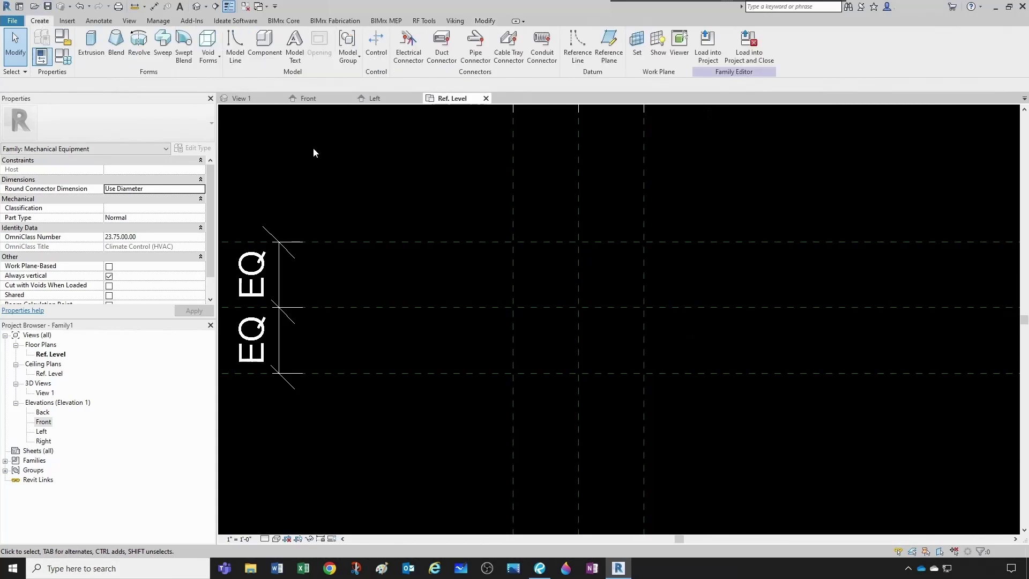
{"action": "left_click", "coordinate": [91, 47]}
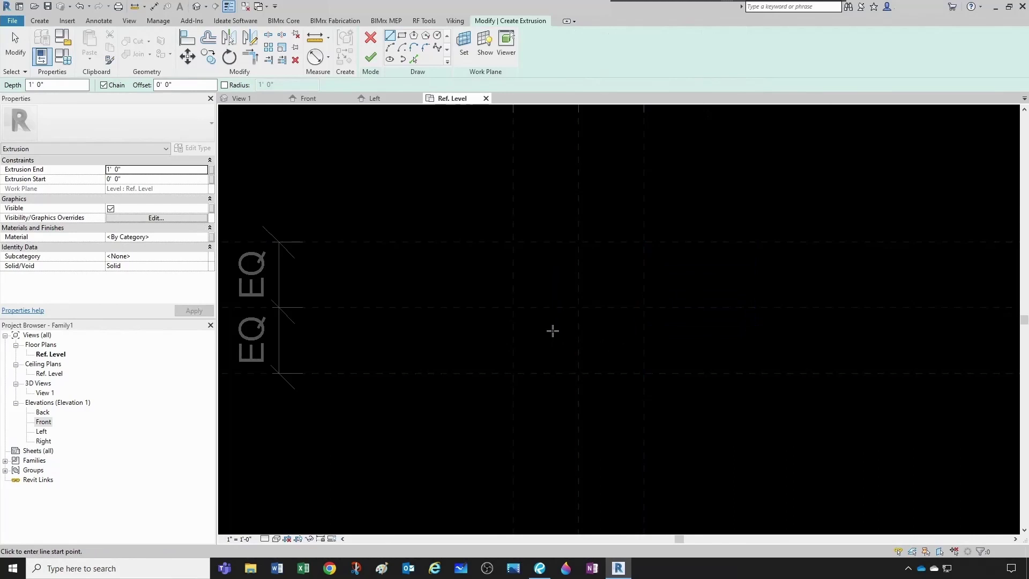
{"action": "left_click", "coordinate": [403, 36]}
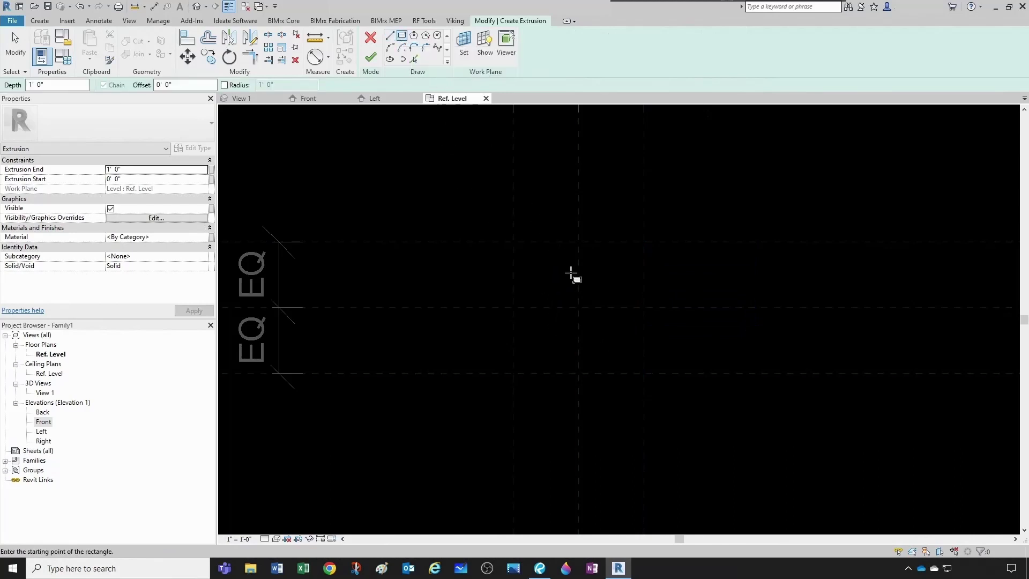
{"action": "left_click", "coordinate": [529, 261]}
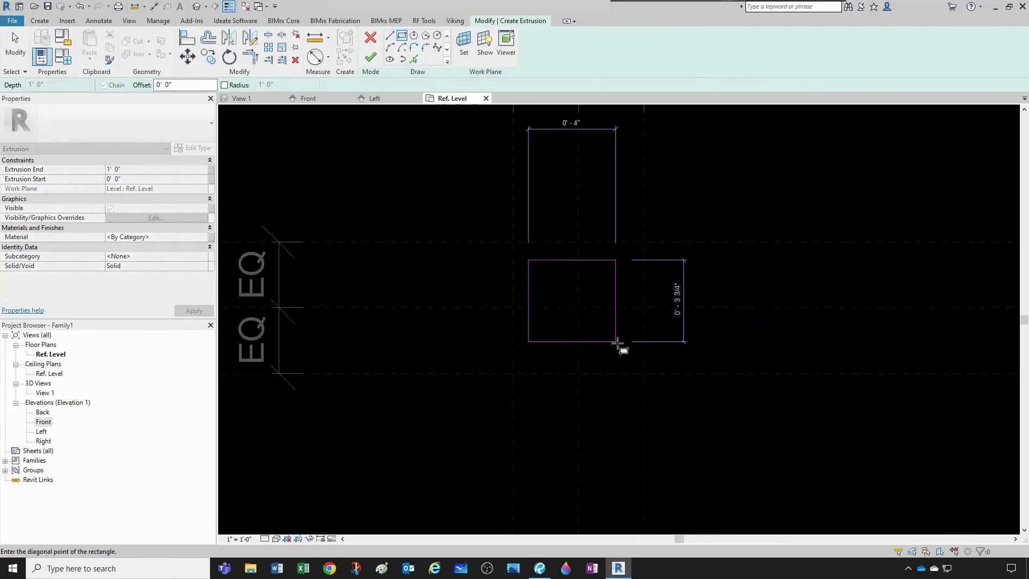
{"action": "left_click", "coordinate": [627, 352]}
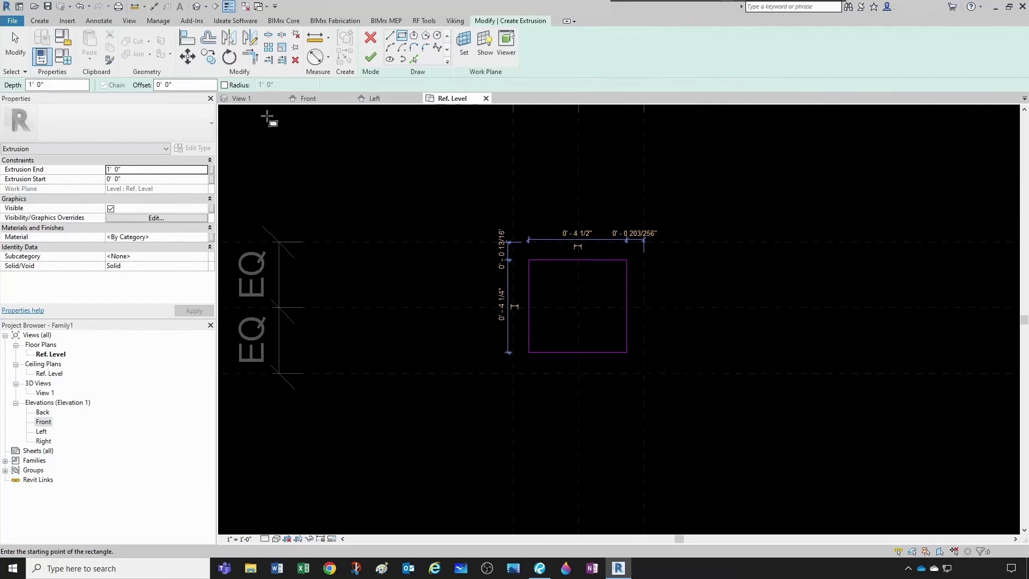
Step: Finish the extrusion with a depth of 1' 0" and check the solid in the 3D view
{"action": "left_click", "coordinate": [371, 58]}
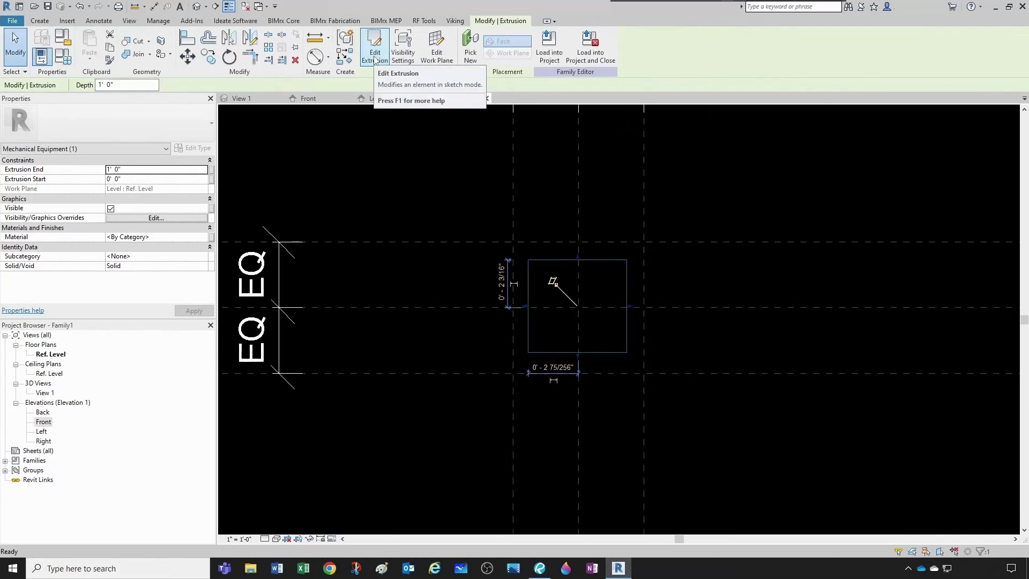
{"action": "left_click", "coordinate": [245, 101]}
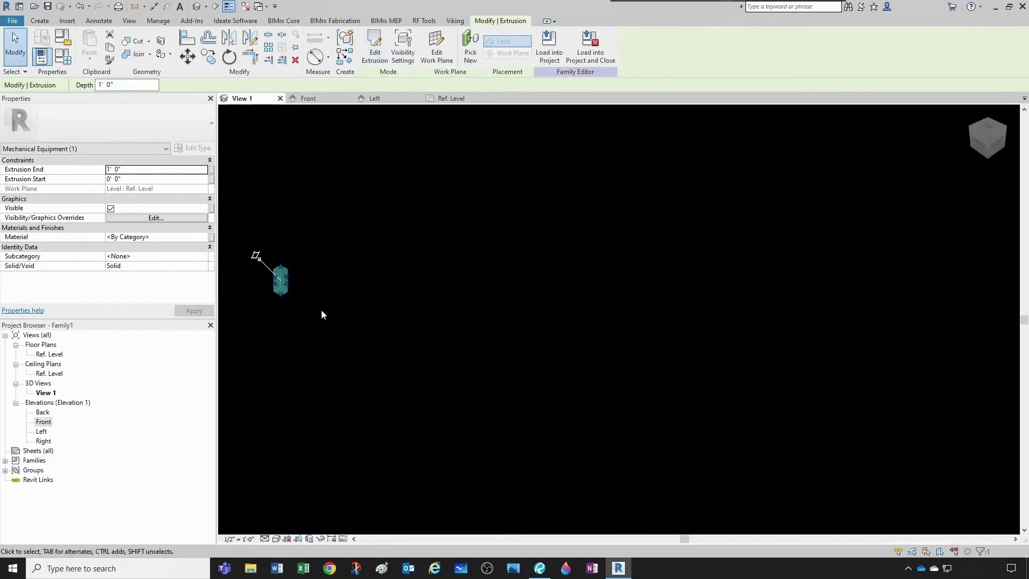
{"action": "scroll", "coordinate": [268, 290], "scroll_direction": "up", "scroll_amount": 5}
{"action": "middle_click_drag", "start_coordinate": [405, 395], "coordinate": [450, 370]}
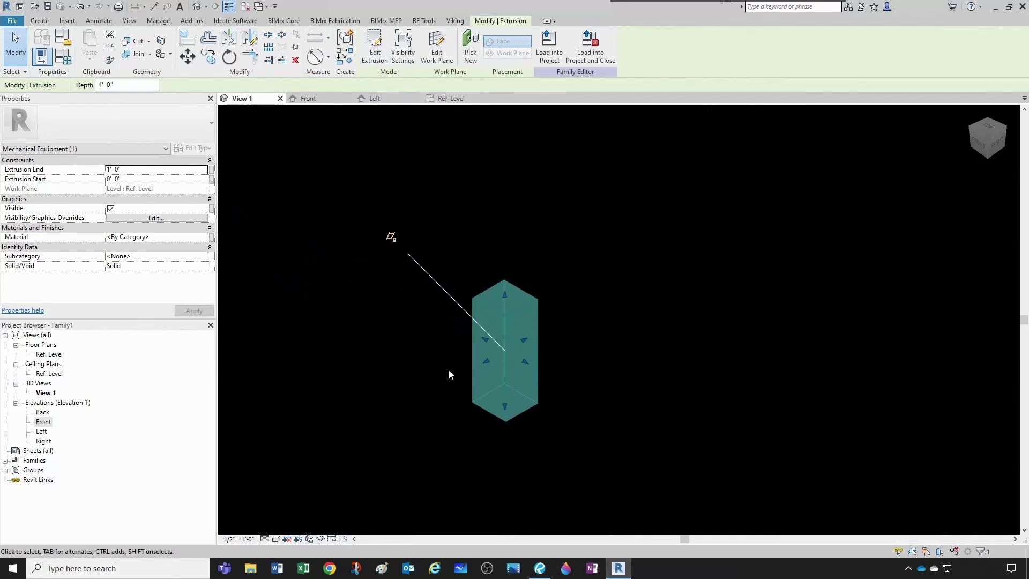
{"action": "scroll", "coordinate": [485, 336], "scroll_direction": "up", "scroll_amount": 3}
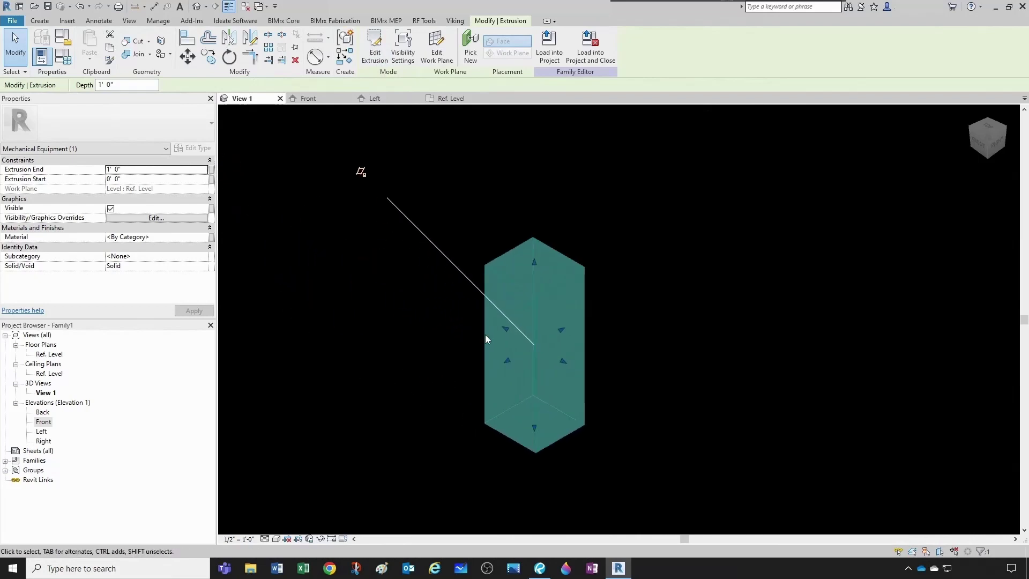
{"action": "left_click", "coordinate": [454, 333]}
Step: In the Ref. Level plan, align the extrusion's left edge to the Left reference plane
{"action": "left_click", "coordinate": [451, 99]}
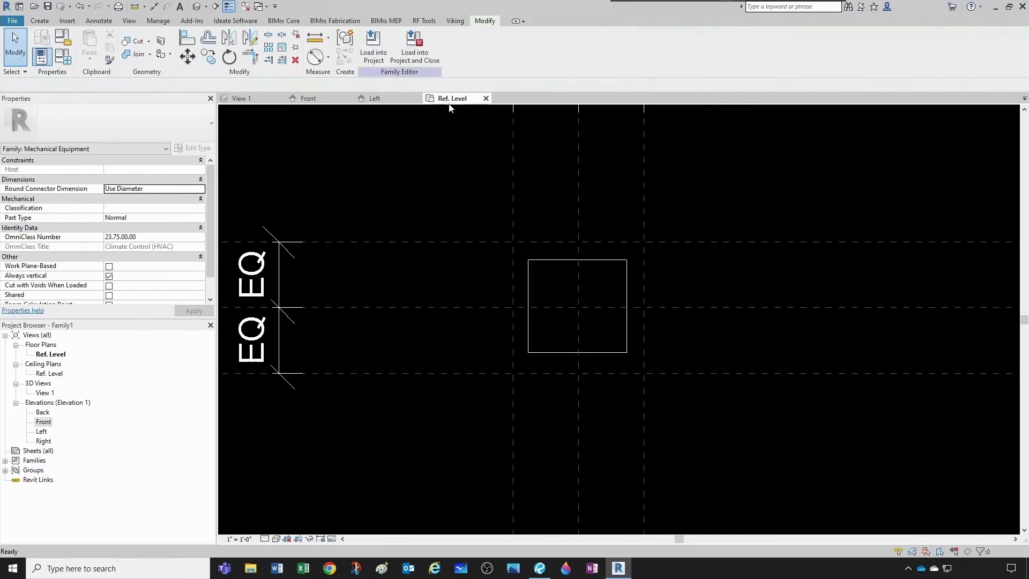
{"action": "scroll", "coordinate": [576, 338], "scroll_direction": "up", "scroll_amount": 2}
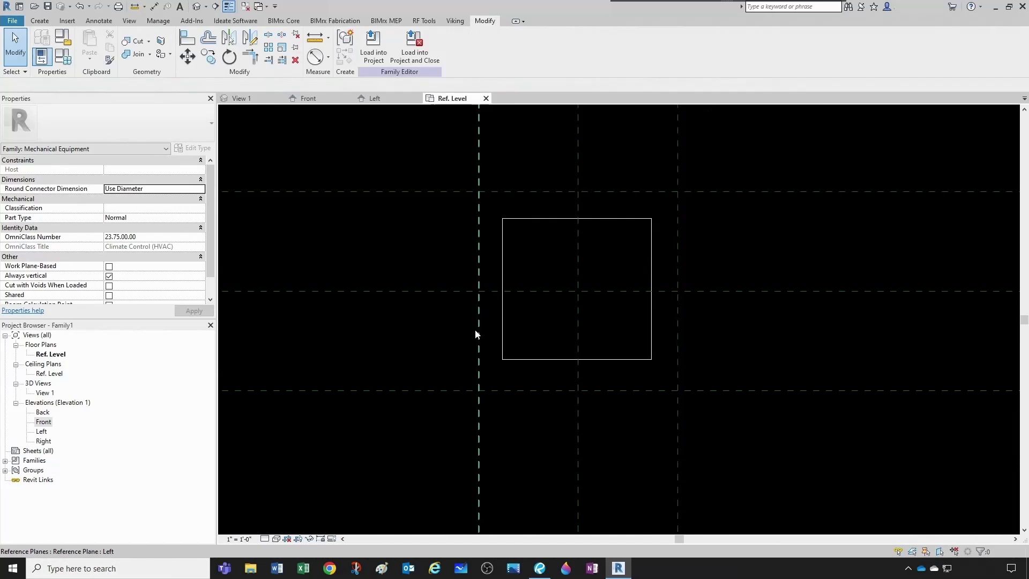
{"action": "key", "text": "a"}
{"action": "key", "text": "l"}
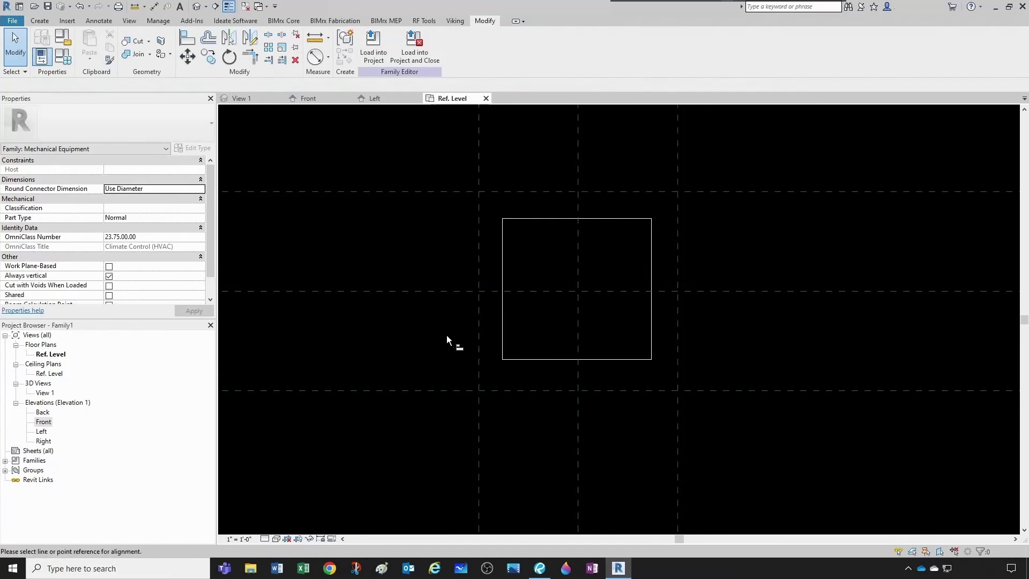
{"action": "left_click", "coordinate": [479, 323]}
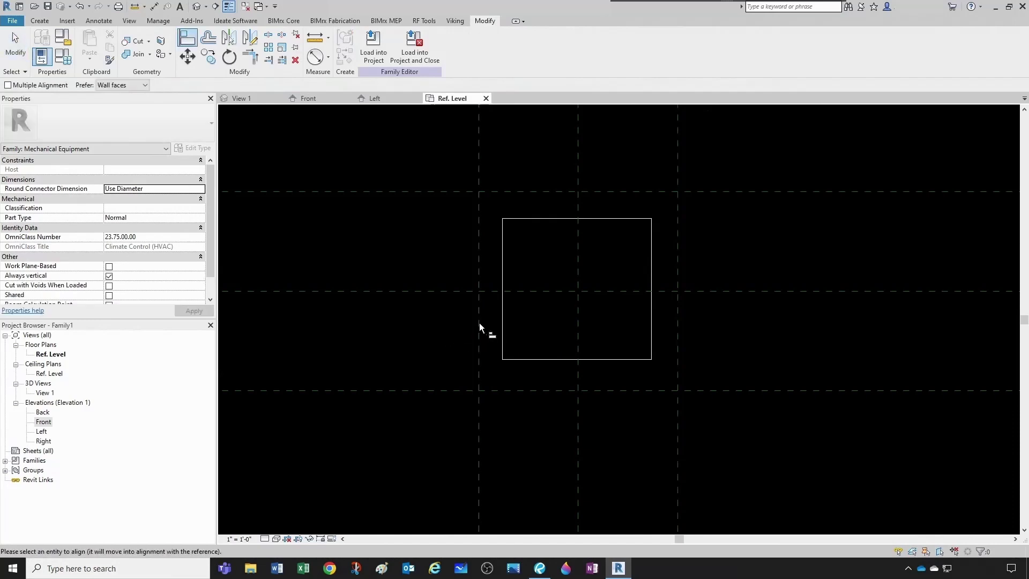
{"action": "left_click", "coordinate": [504, 323]}
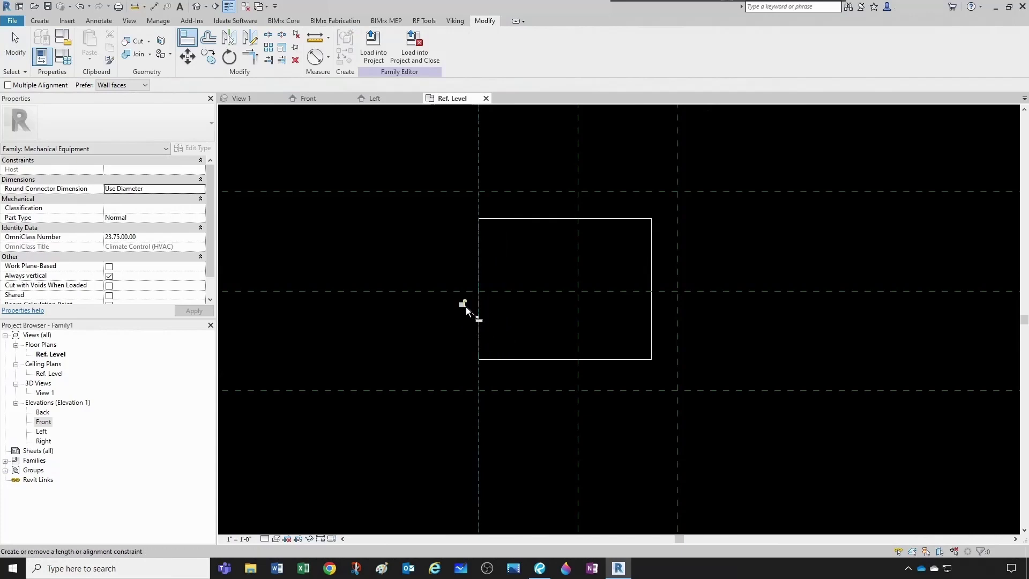
Step: Align the extrusion's front, right and back edges to their matching outer reference planes in the Ref. Level plan and lock them
{"action": "left_click", "coordinate": [549, 392]}
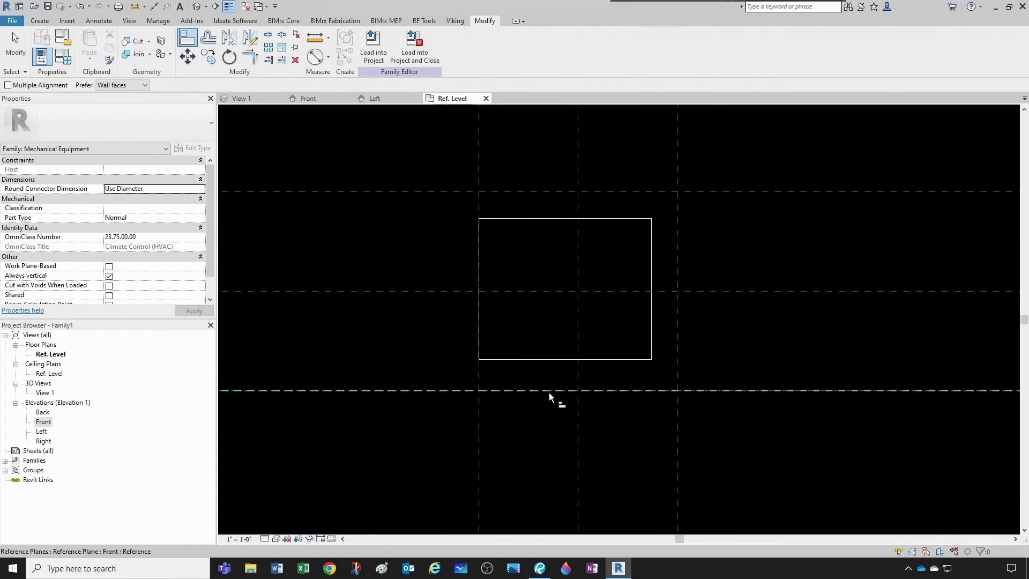
{"action": "left_click", "coordinate": [555, 360]}
{"action": "left_click", "coordinate": [602, 409]}
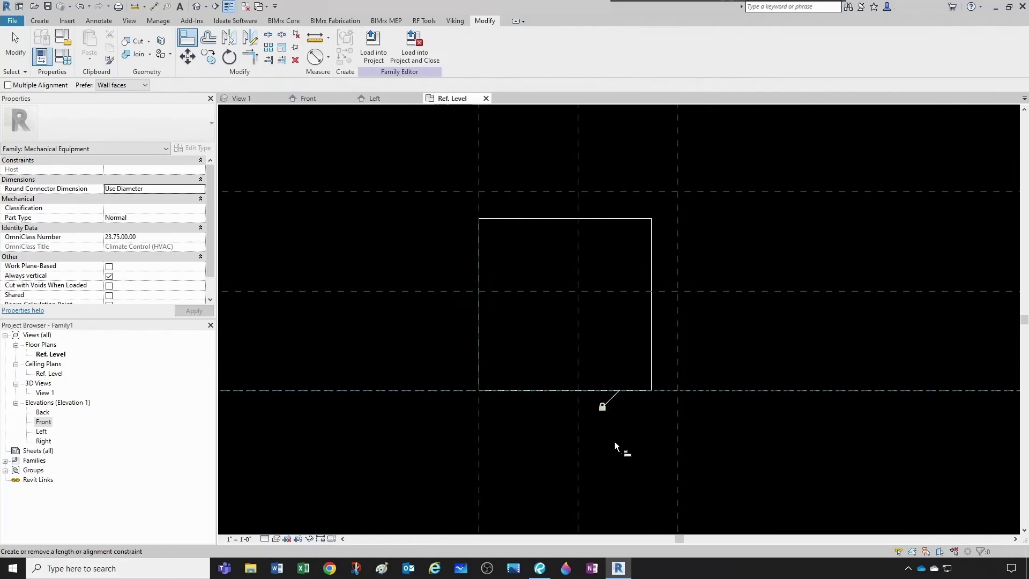
{"action": "left_click", "coordinate": [677, 341]}
{"action": "left_click", "coordinate": [653, 347]}
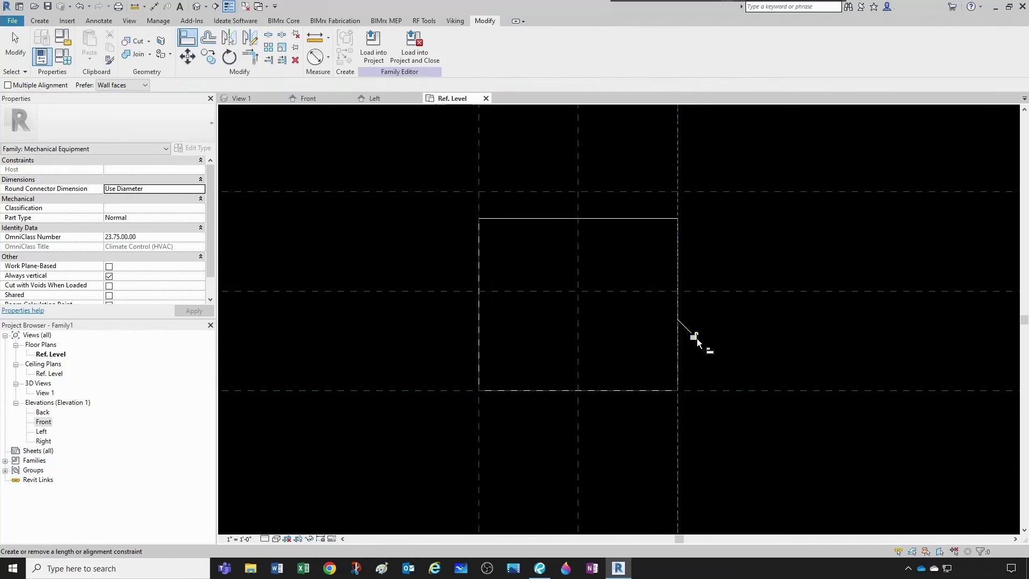
{"action": "left_click", "coordinate": [645, 191]}
{"action": "left_click", "coordinate": [644, 219]}
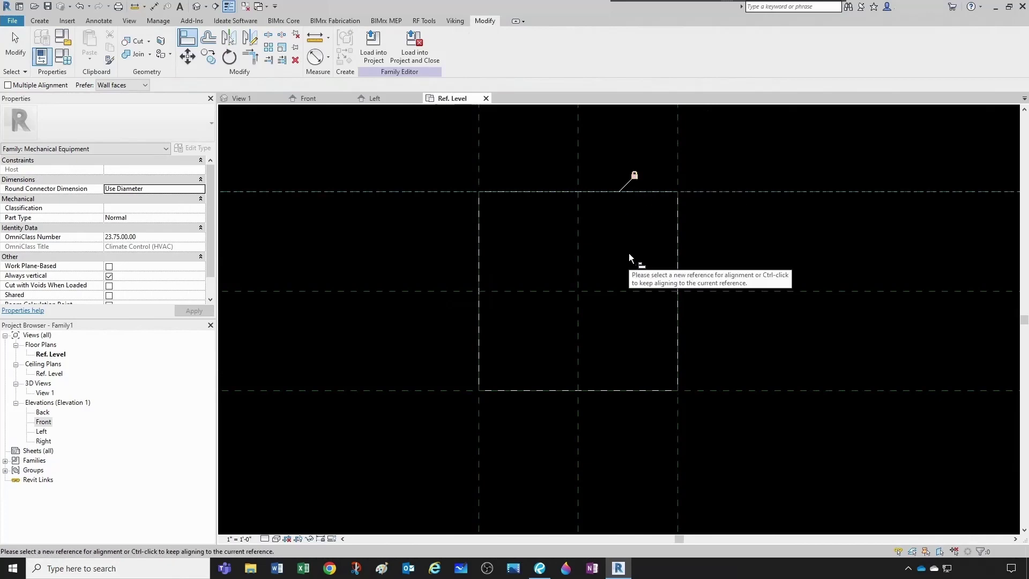
{"action": "key", "text": "Escape"}
{"action": "key", "text": "Escape"}
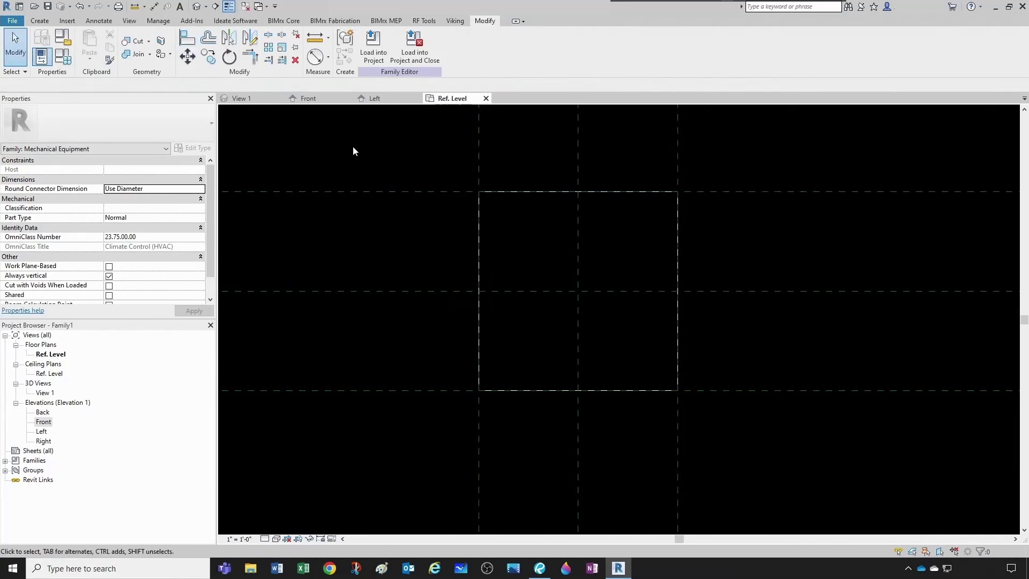
Step: In the Front elevation, align the extrusion's top edge to the upper Height reference plane and lock it
{"action": "left_click", "coordinate": [308, 98]}
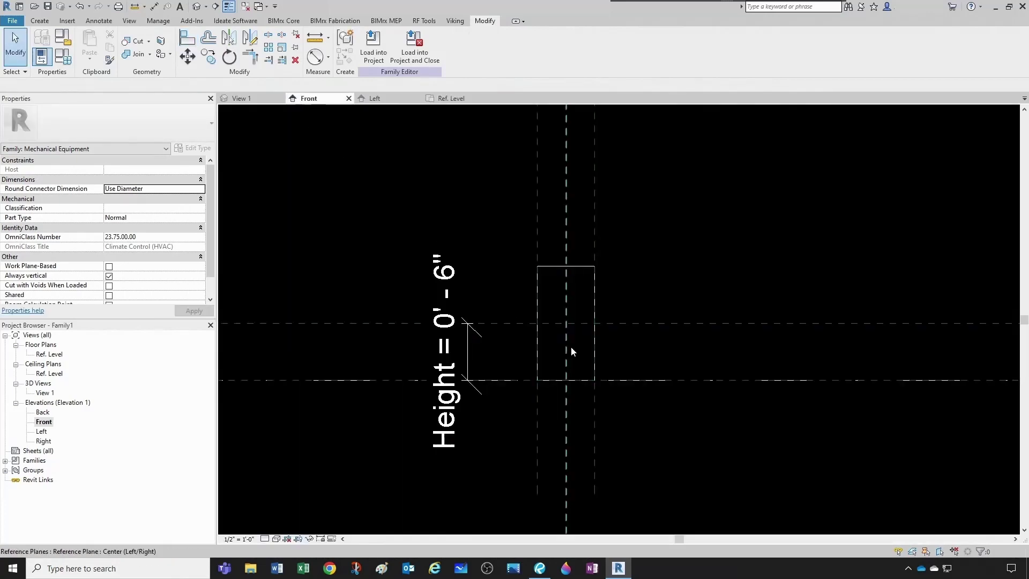
{"action": "scroll", "coordinate": [571, 346], "scroll_direction": "up", "scroll_amount": 2}
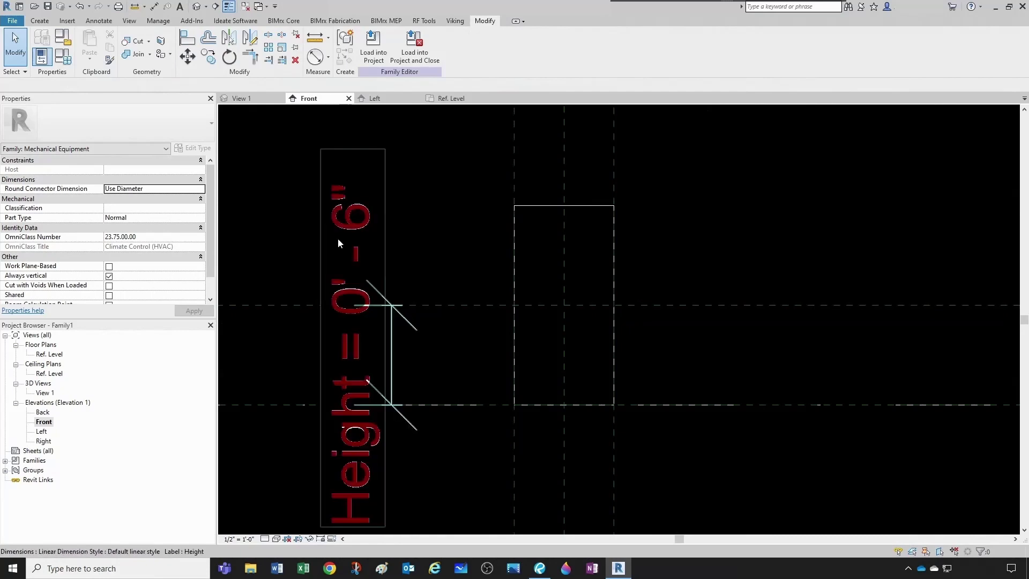
{"action": "scroll", "coordinate": [563, 268], "scroll_direction": "up", "scroll_amount": 1}
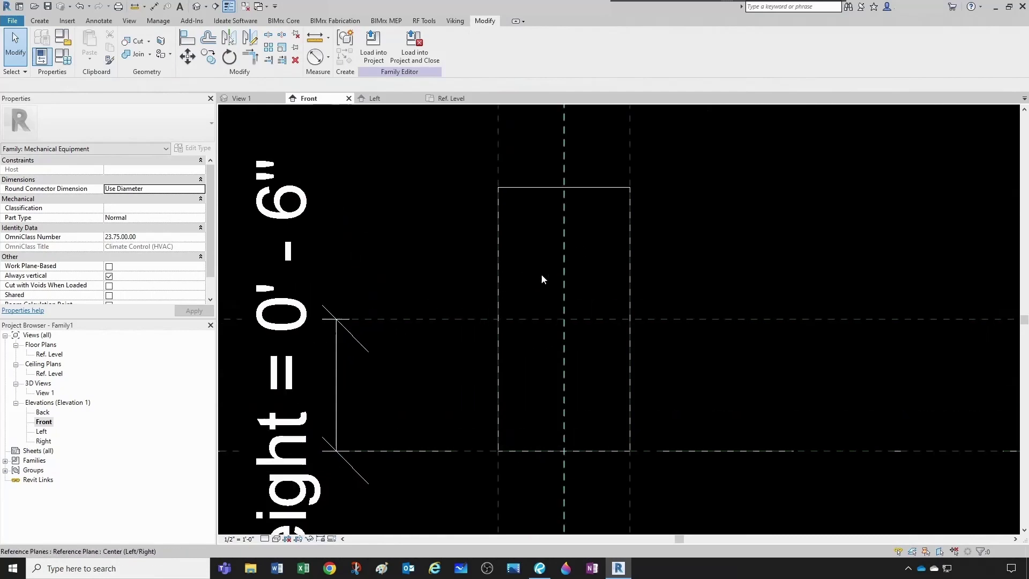
{"action": "key", "text": "a"}
{"action": "key", "text": "l"}
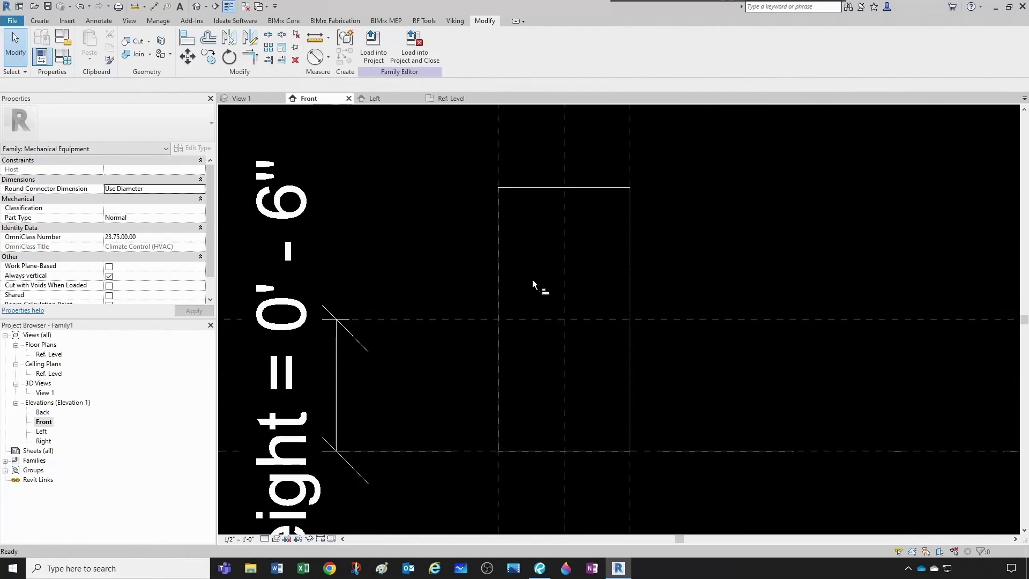
{"action": "left_click", "coordinate": [543, 318]}
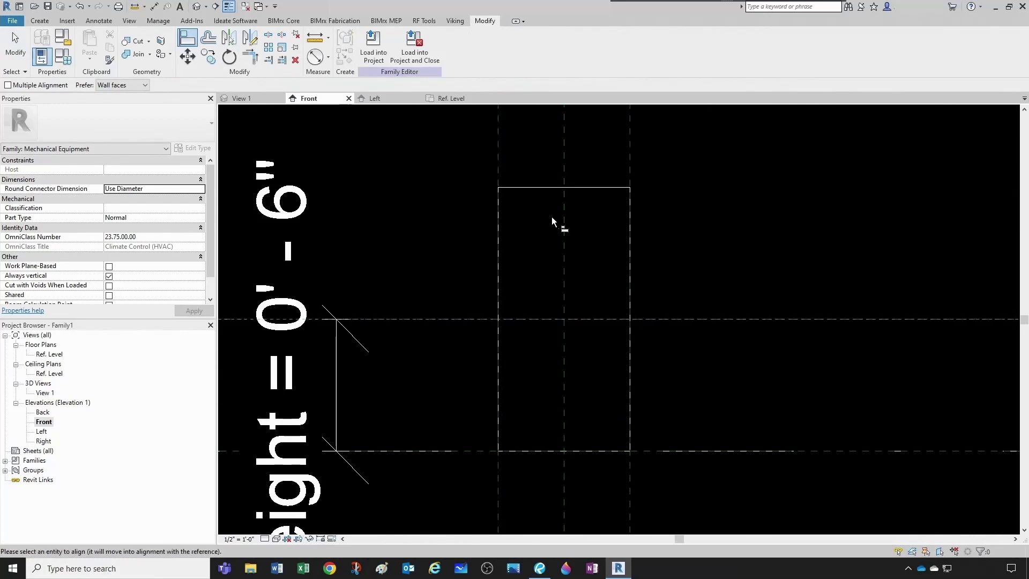
{"action": "left_click", "coordinate": [547, 188]}
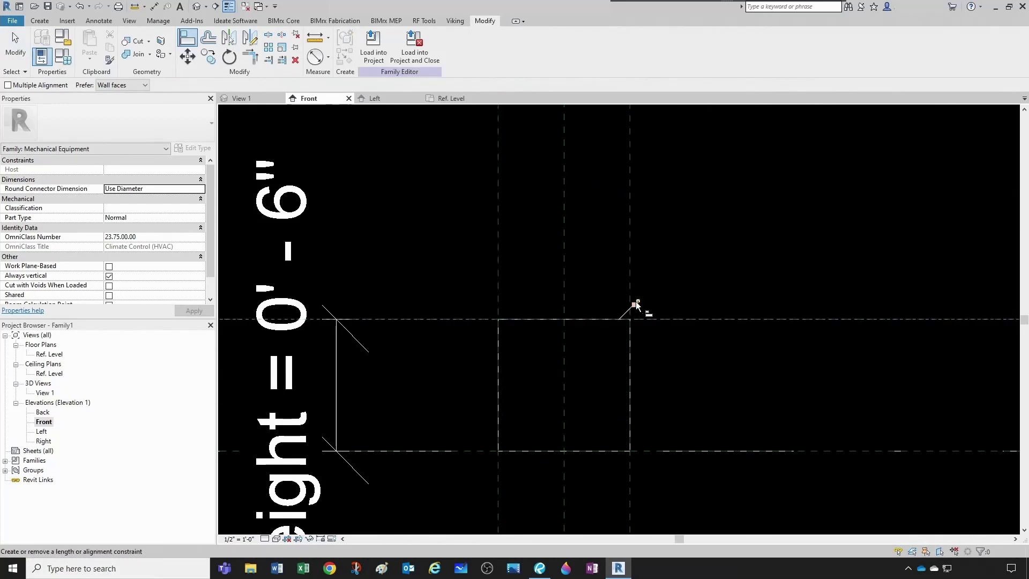
{"action": "key", "text": "Escape"}
{"action": "key", "text": "Escape"}
{"action": "key", "text": "z"}
{"action": "key", "text": "f"}
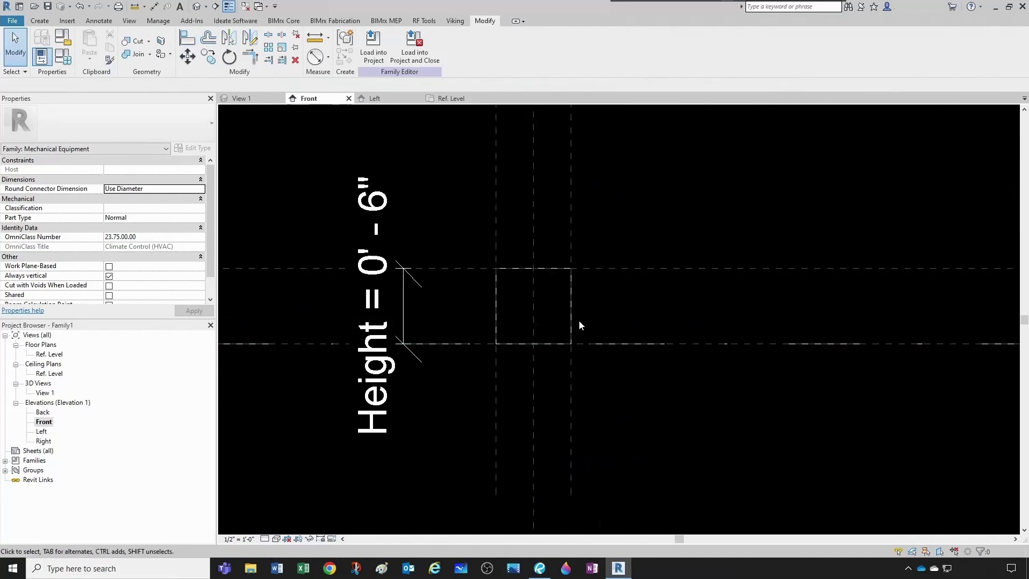
{"action": "scroll", "coordinate": [527, 296], "scroll_direction": "up", "scroll_amount": 1}
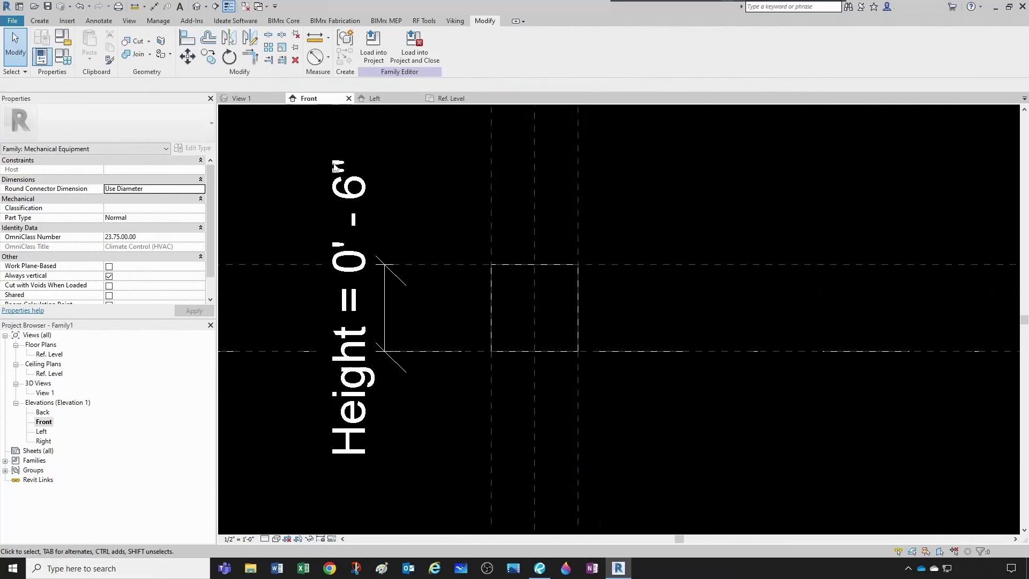
Step: Set the 3D view's visual style to Wireframe and orbit around the box
{"action": "left_click", "coordinate": [244, 98]}
{"action": "middle_click_drag", "start_coordinate": [311, 214], "coordinate": [536, 424], "text": "shift"}
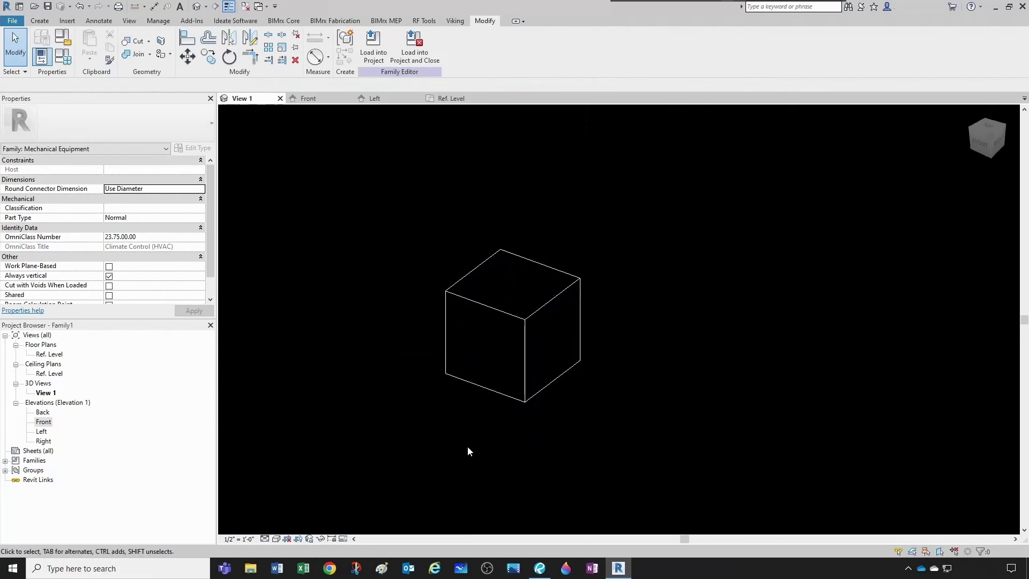
{"action": "left_click", "coordinate": [275, 539]}
{"action": "left_click", "coordinate": [303, 475]}
{"action": "middle_click_drag", "start_coordinate": [421, 402], "coordinate": [542, 400], "text": "shift"}
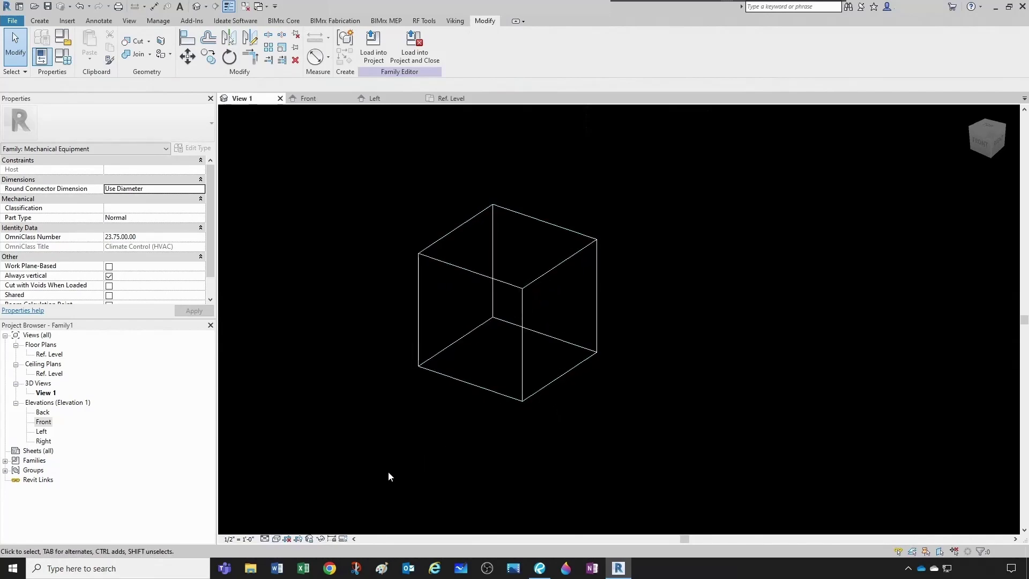
Step: Place the Amico Alert 3 spec PDF in Bluebeam Revu beside Revit and set Depth to 3.97" in Family Types
{"action": "left_click", "coordinate": [539, 568]}
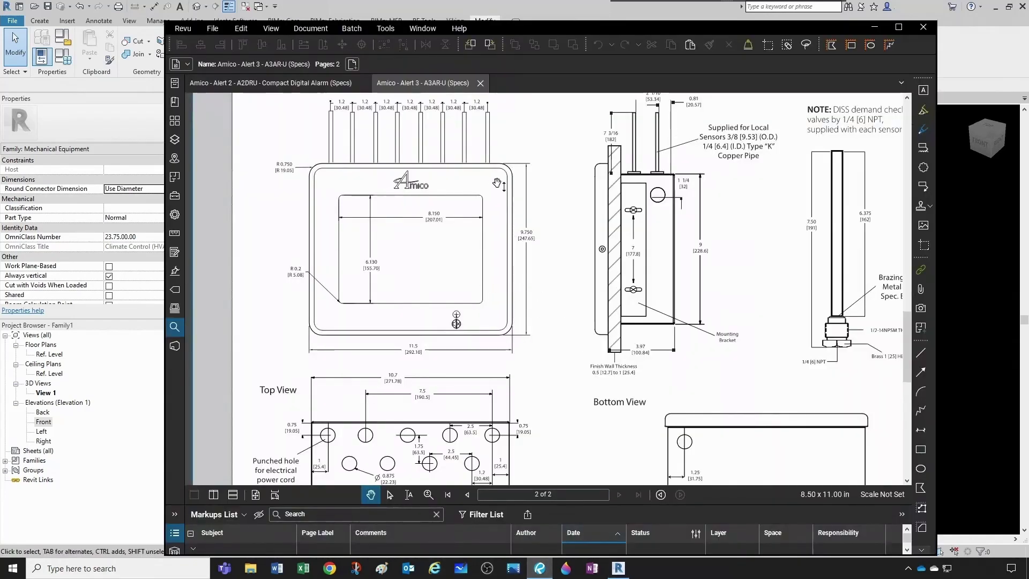
{"action": "key", "text": "super+Right"}
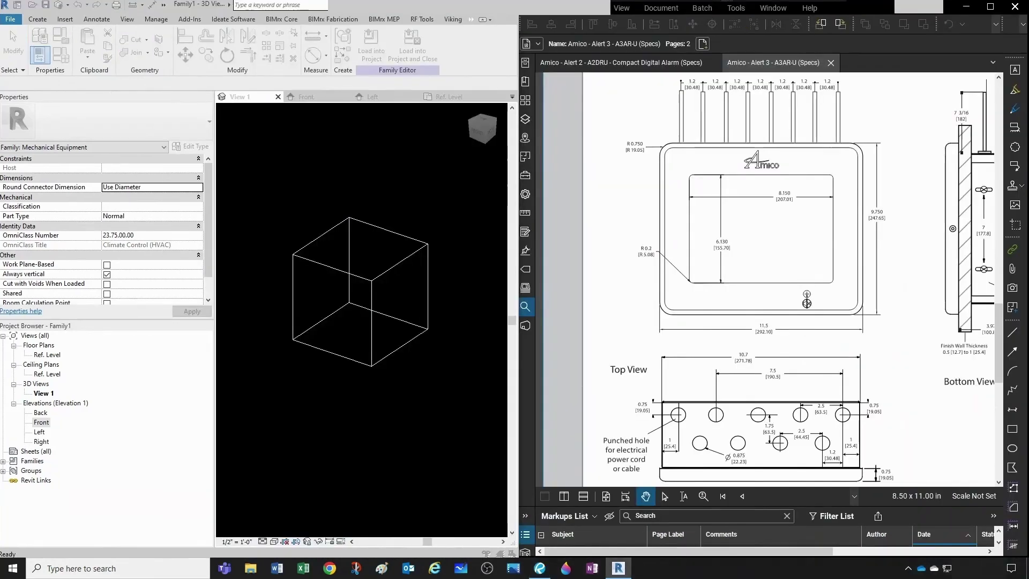
{"action": "left_click_drag", "start_coordinate": [979, 159], "coordinate": [423, 135]}
{"action": "left_click", "coordinate": [796, 377]}
{"action": "scroll", "coordinate": [796, 377], "scroll_direction": "up", "scroll_amount": 4}
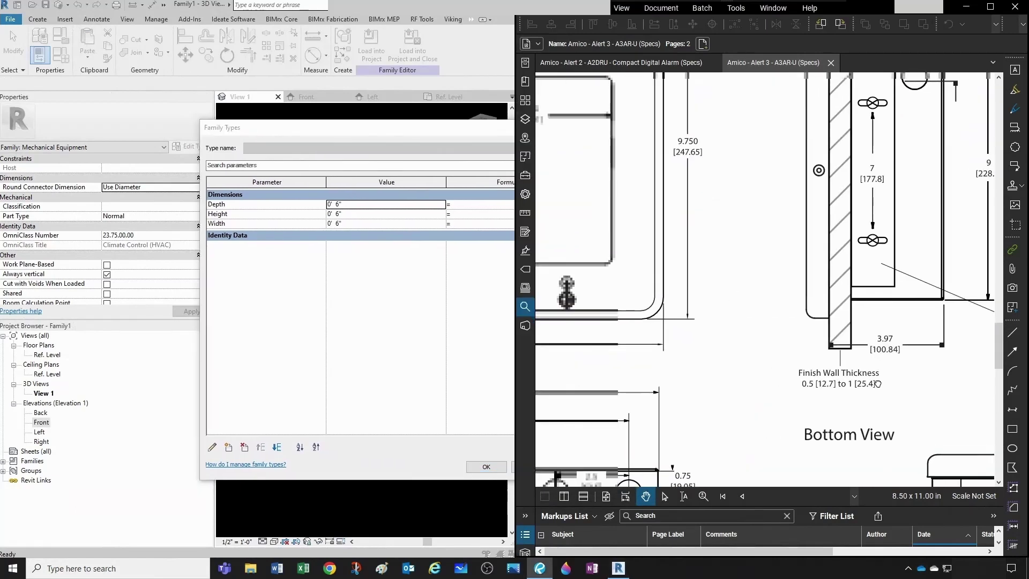
{"action": "left_click", "coordinate": [362, 208]}
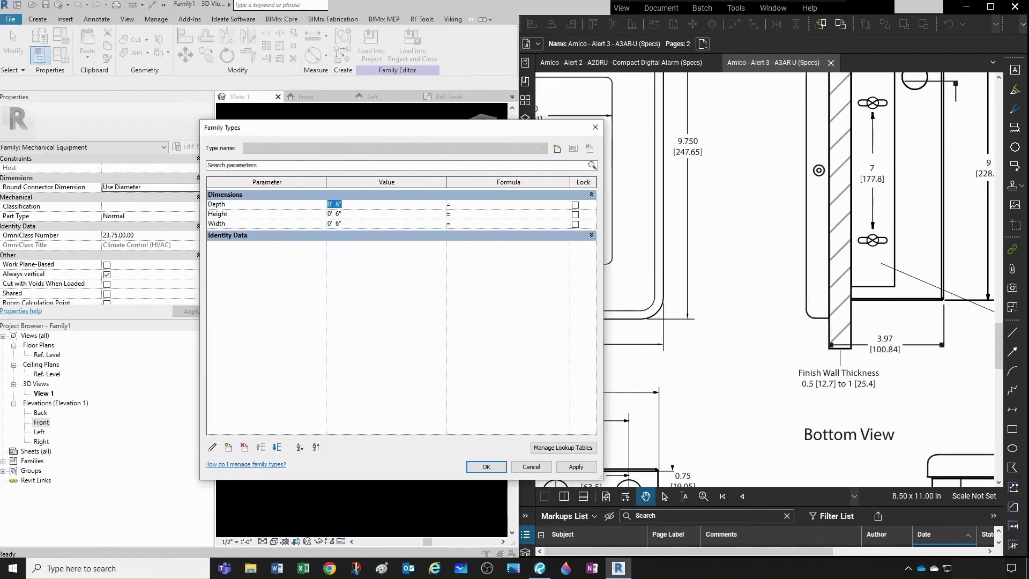
{"action": "type", "text": "3.97"}
Step: Set the Height parameter to 9" from the spec's side view
{"action": "left_click", "coordinate": [741, 290]}
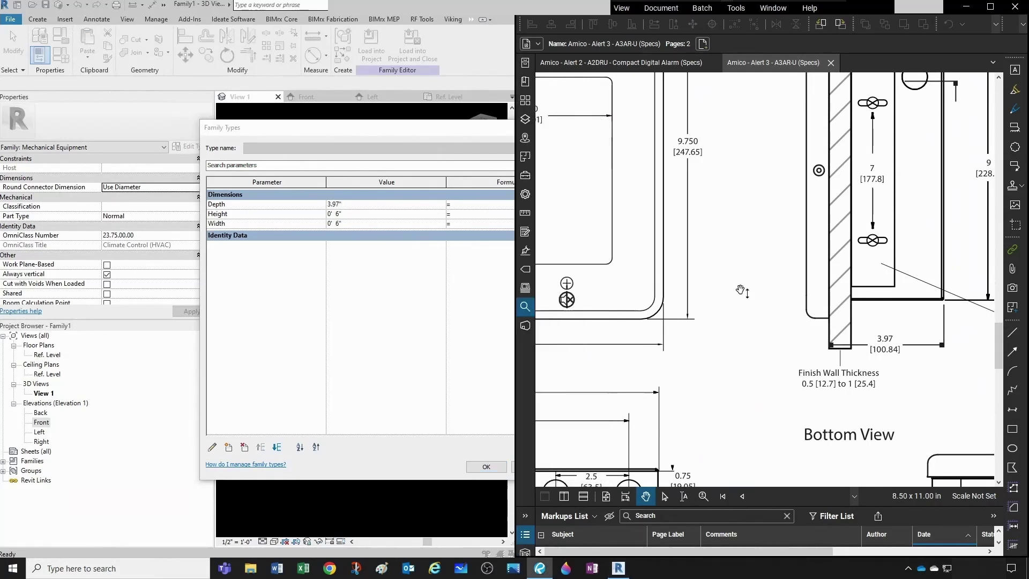
{"action": "scroll", "coordinate": [741, 290], "scroll_direction": "down", "scroll_amount": 3}
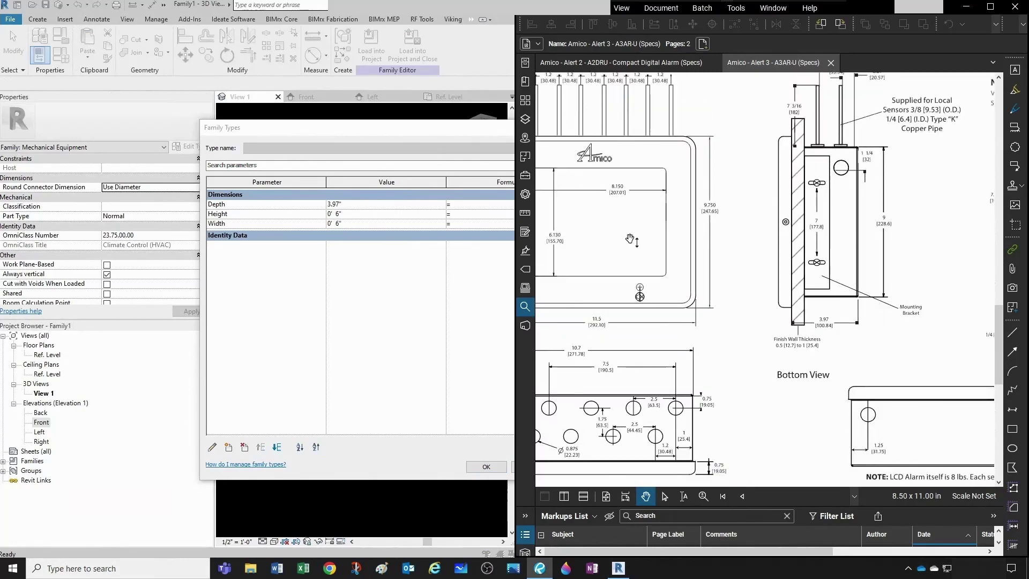
{"action": "left_click", "coordinate": [359, 215]}
{"action": "left_click", "coordinate": [359, 215]}
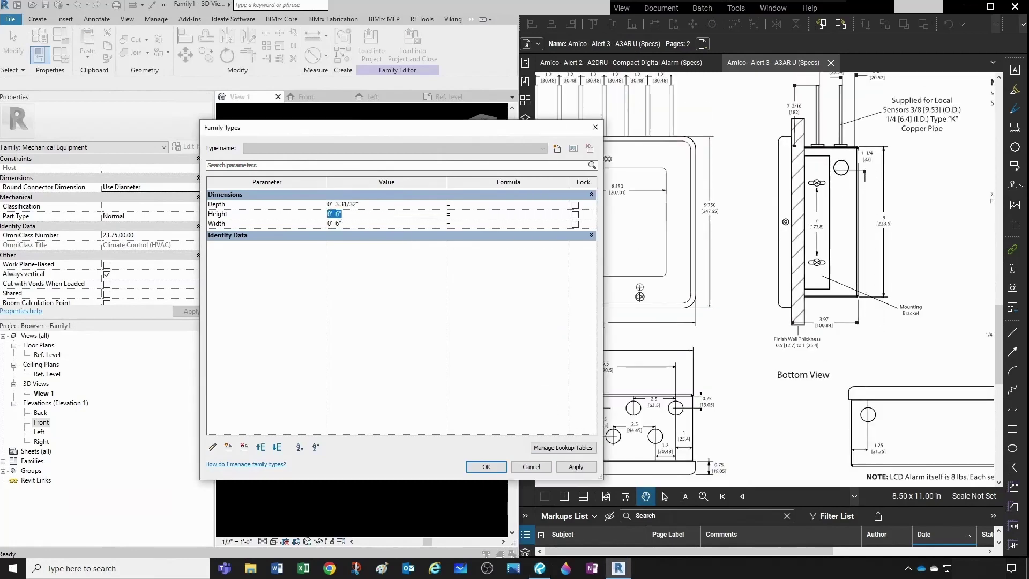
{"action": "type", "text": "9"}
Step: Set the Width parameter to 10.7" from the spec's top view and apply the family type values
{"action": "left_click", "coordinate": [905, 255]}
{"action": "scroll", "coordinate": [861, 304], "scroll_direction": "down", "scroll_amount": 3}
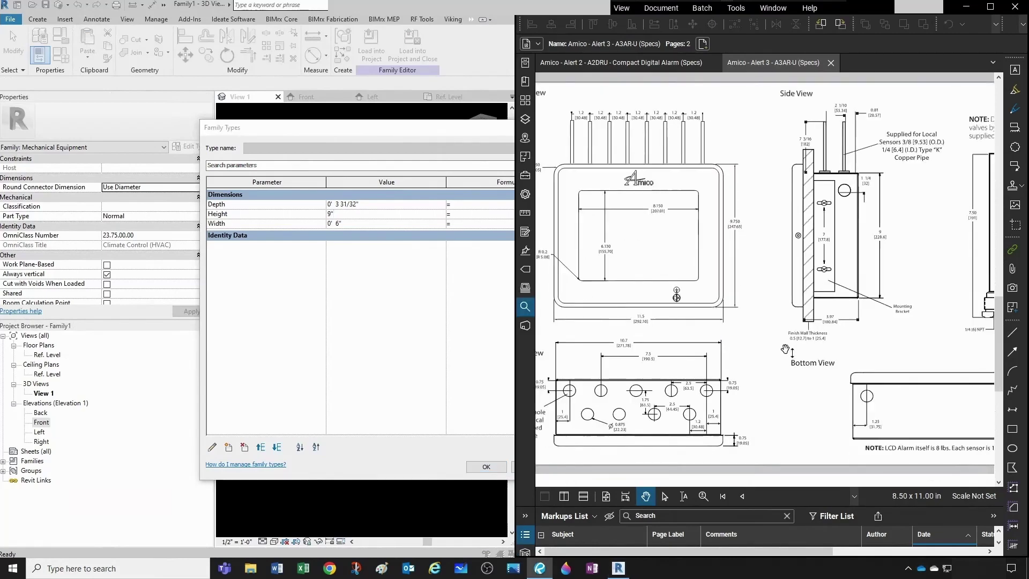
{"action": "scroll", "coordinate": [634, 331], "scroll_direction": "up", "scroll_amount": 5}
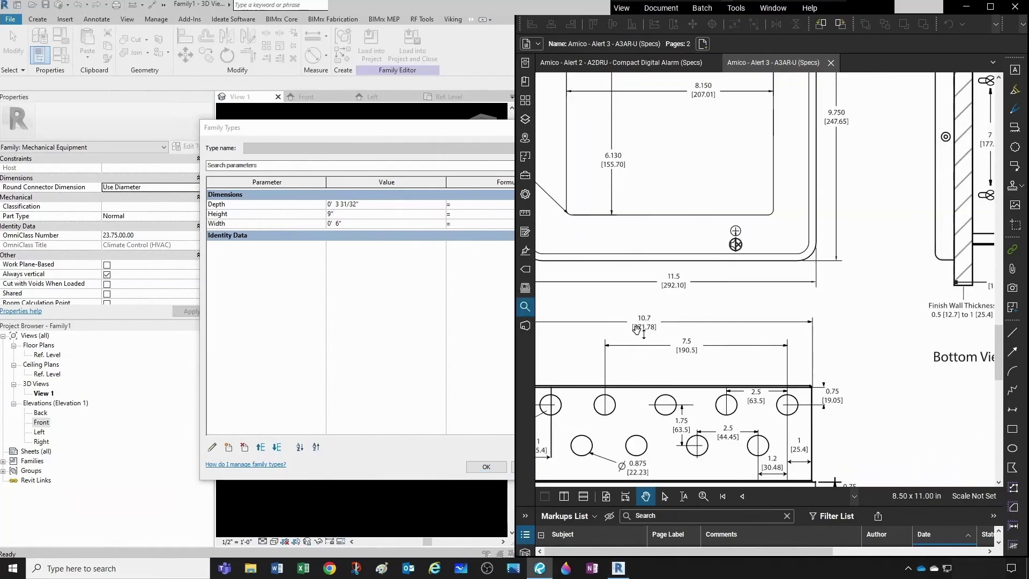
{"action": "left_click", "coordinate": [351, 226]}
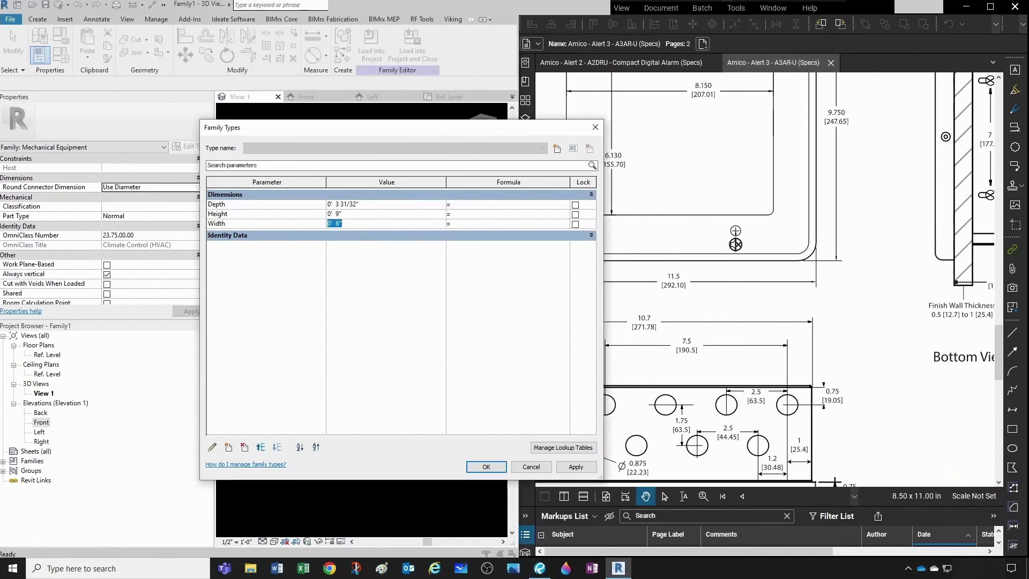
{"action": "type", "text": "10.7"}
{"action": "left_click_drag", "start_coordinate": [405, 129], "coordinate": [737, 132]}
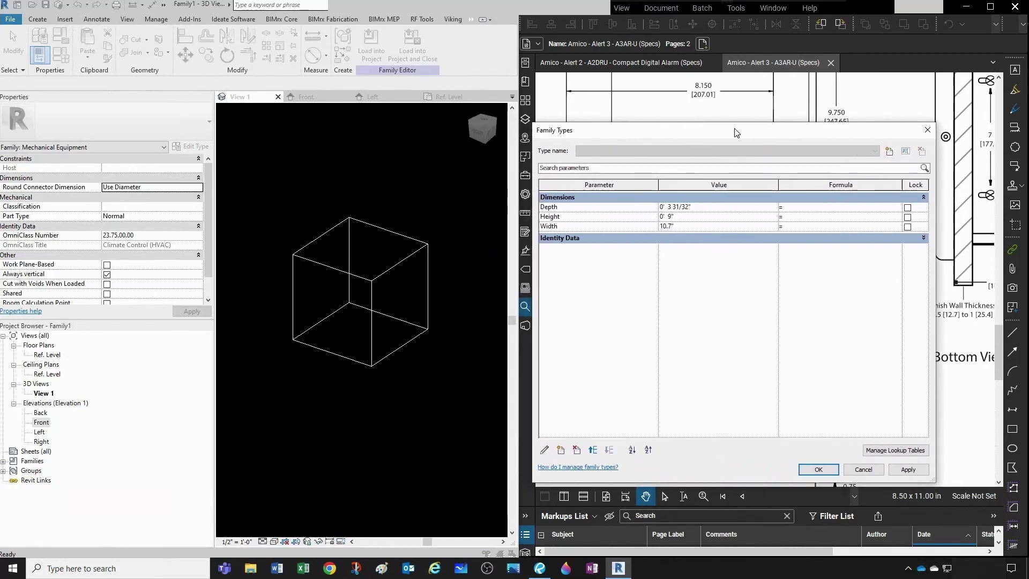
{"action": "left_click", "coordinate": [900, 474]}
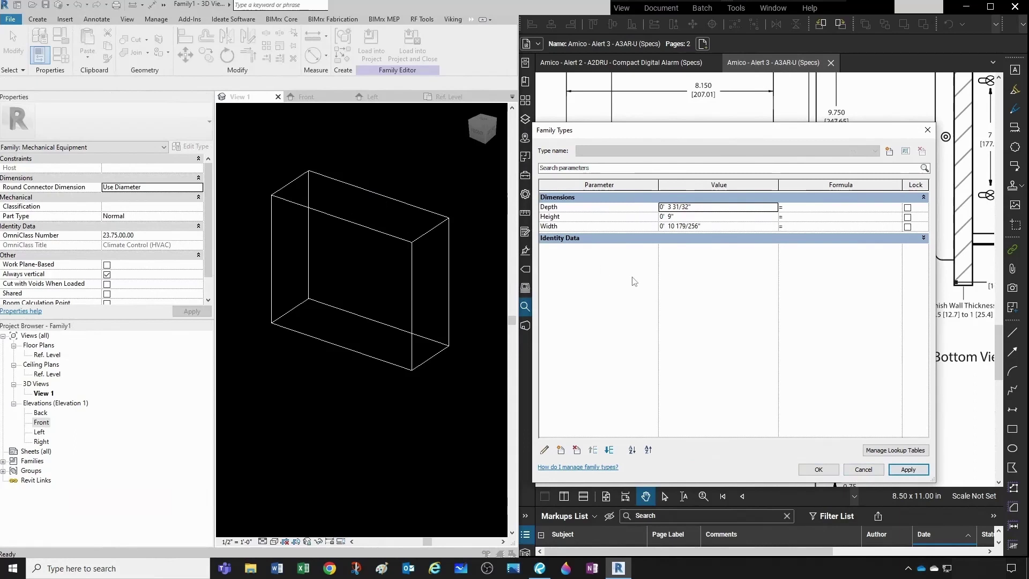
{"action": "left_click", "coordinate": [819, 469]}
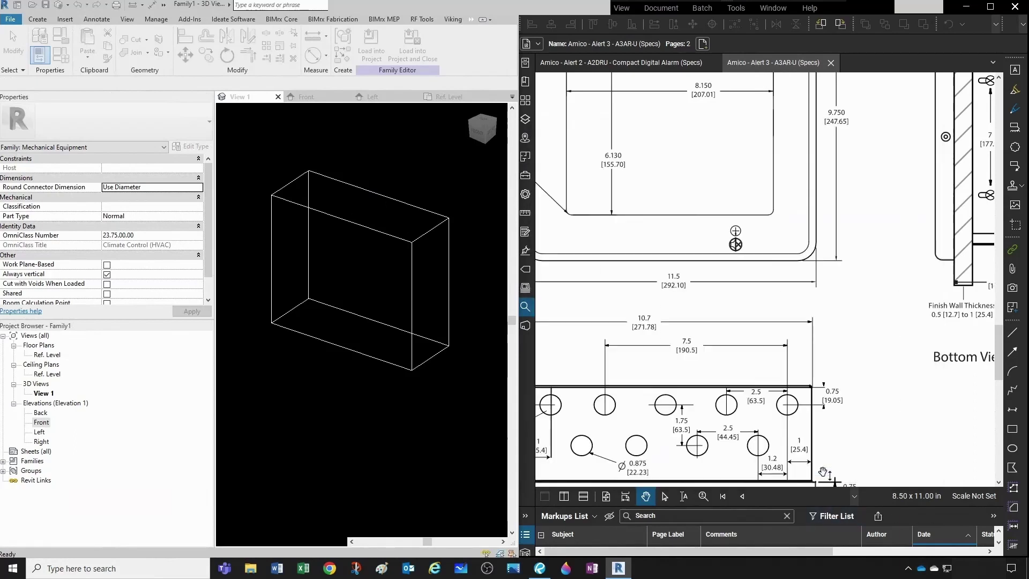
Step: Minimize the spec PDF and examine the resized box in the 3D view and its labelled dimensions in the Ref. Level plan
{"action": "scroll", "coordinate": [375, 361], "scroll_direction": "down", "scroll_amount": 1}
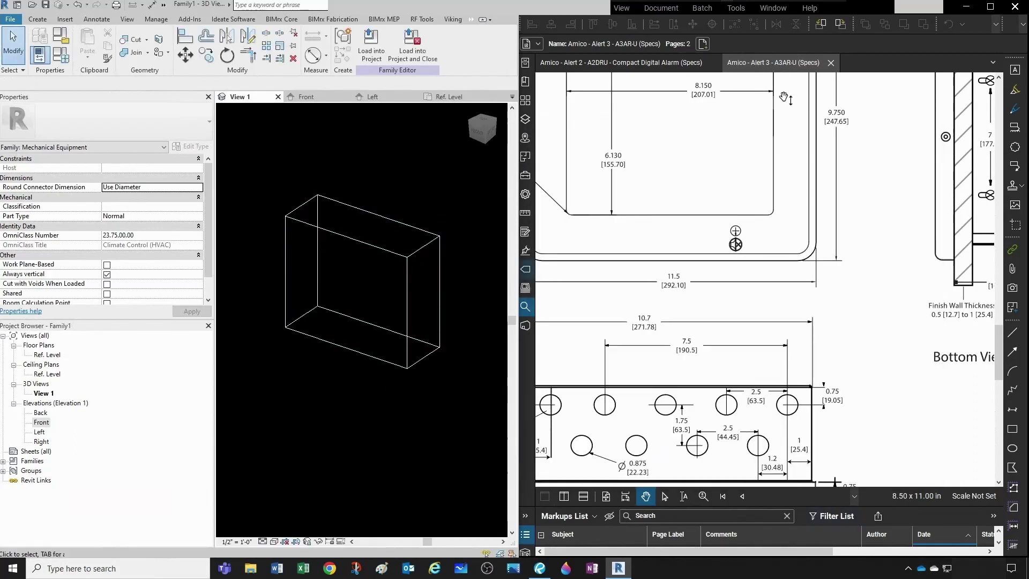
{"action": "left_click", "coordinate": [967, 8]}
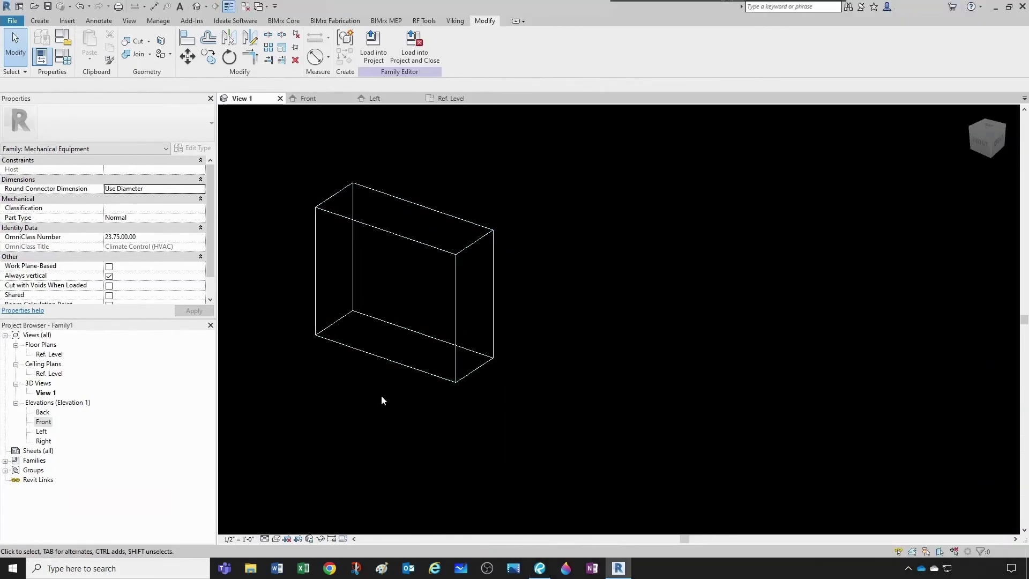
{"action": "middle_click_drag", "start_coordinate": [387, 401], "coordinate": [430, 399]}
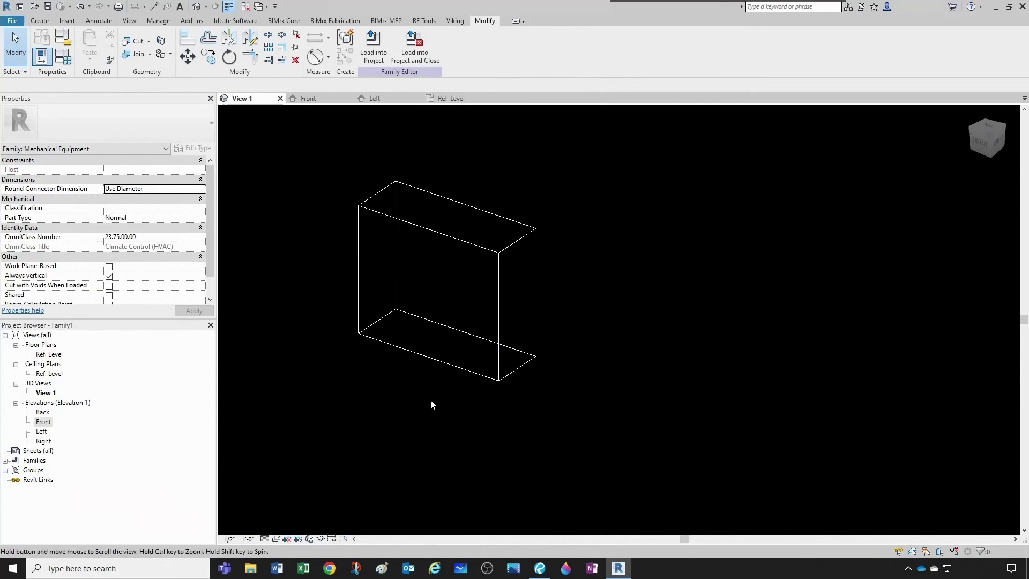
{"action": "left_click", "coordinate": [434, 100]}
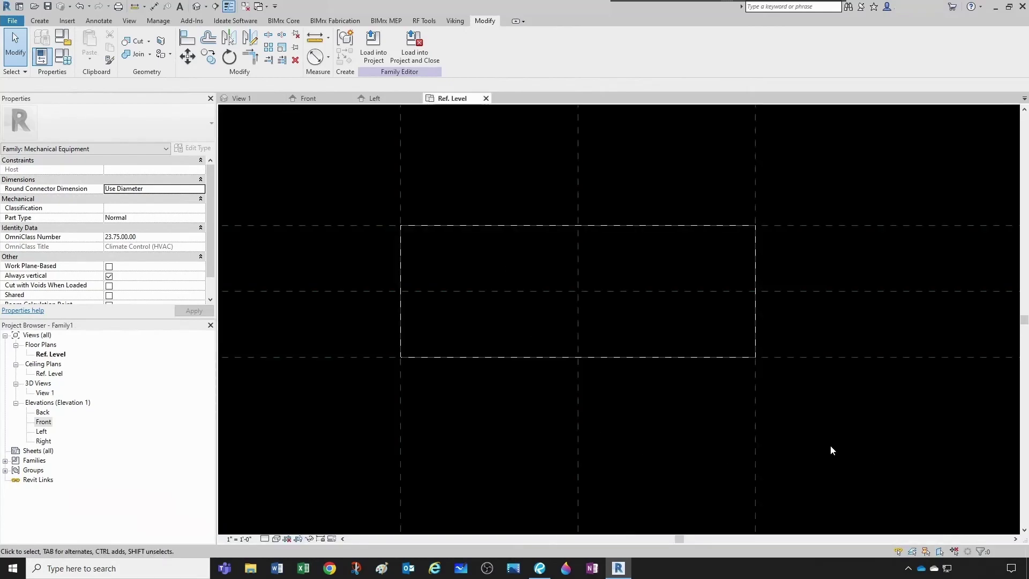
{"action": "scroll", "coordinate": [599, 384], "scroll_direction": "down", "scroll_amount": 5}
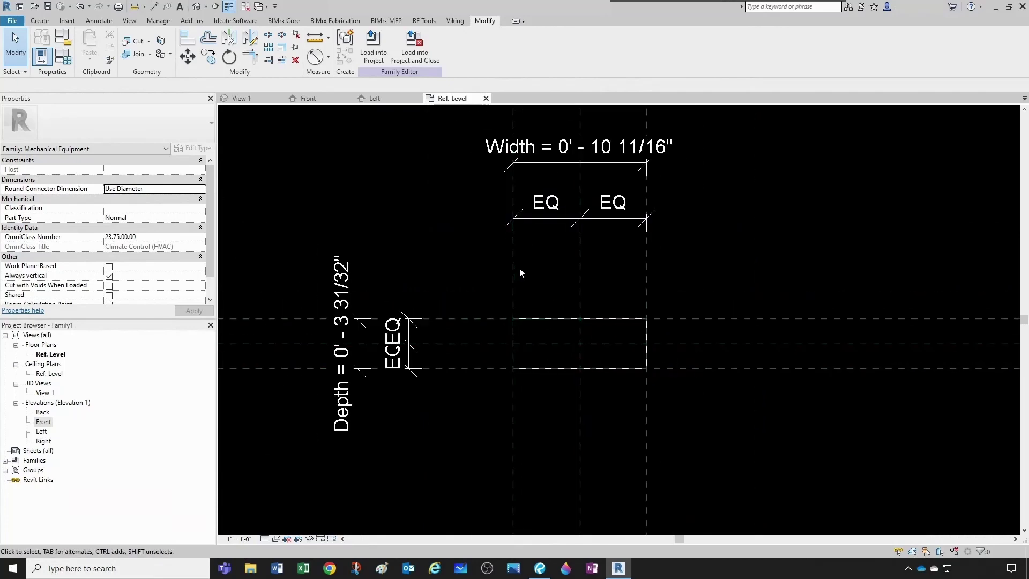
{"action": "middle_click_drag", "start_coordinate": [469, 269], "coordinate": [460, 271]}
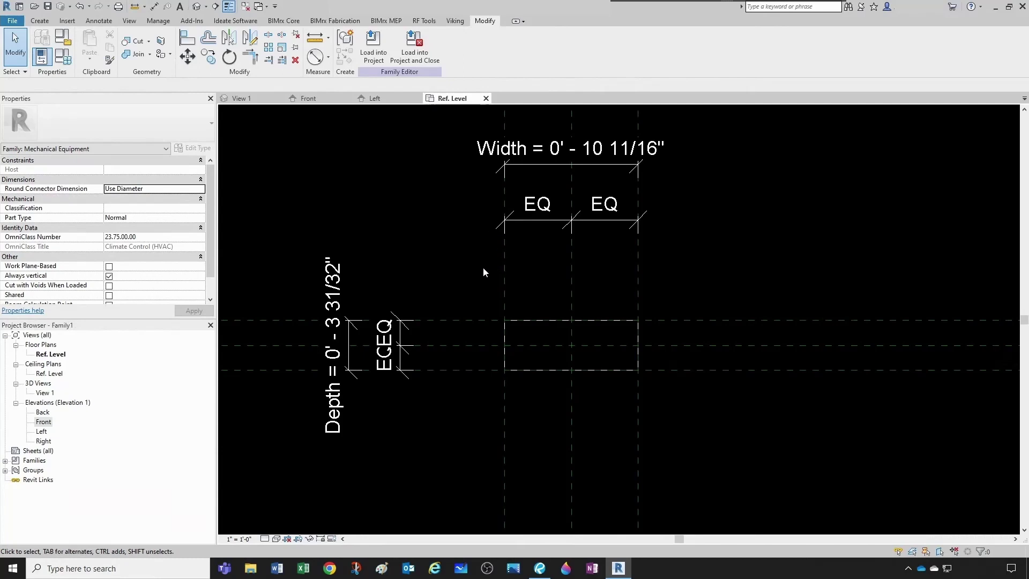
{"action": "key", "text": "ctrl+Tab"}
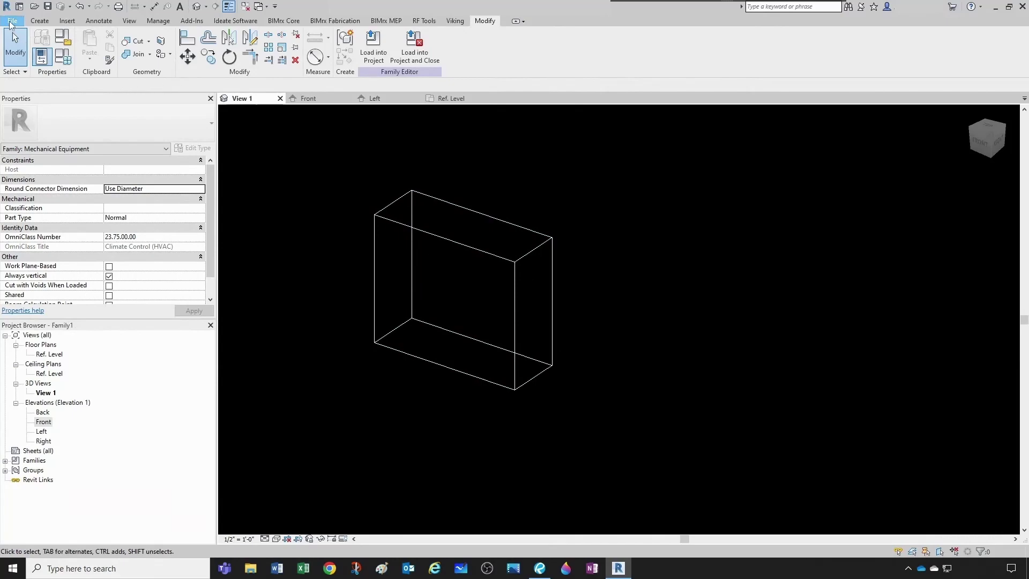
Step: Save the family as Mechanical Equipment (Generic).rfa, replacing the existing file of that name
{"action": "left_click", "coordinate": [13, 20]}
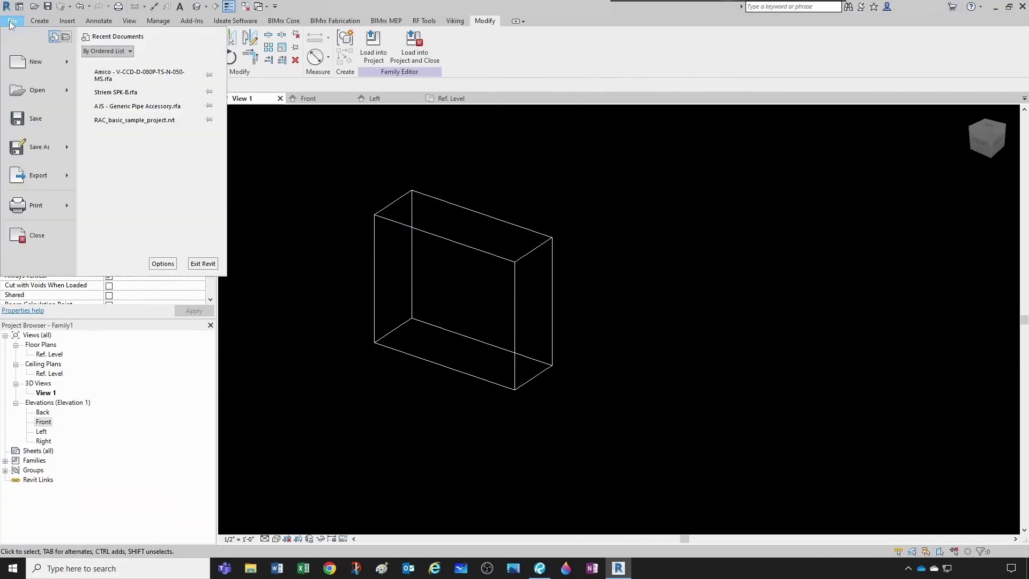
{"action": "left_click", "coordinate": [40, 149]}
{"action": "left_click", "coordinate": [505, 481]}
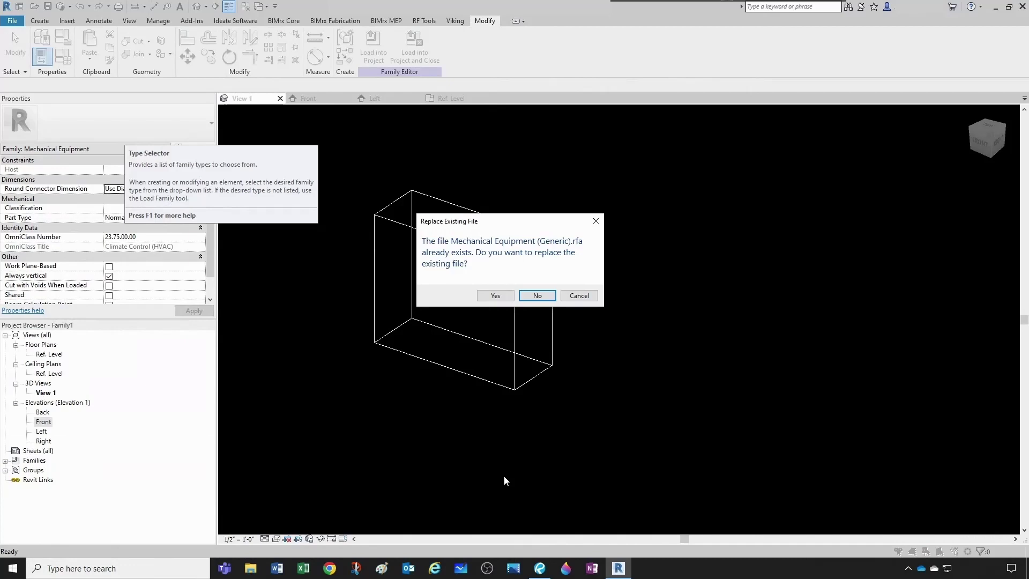
{"action": "left_click", "coordinate": [497, 296]}
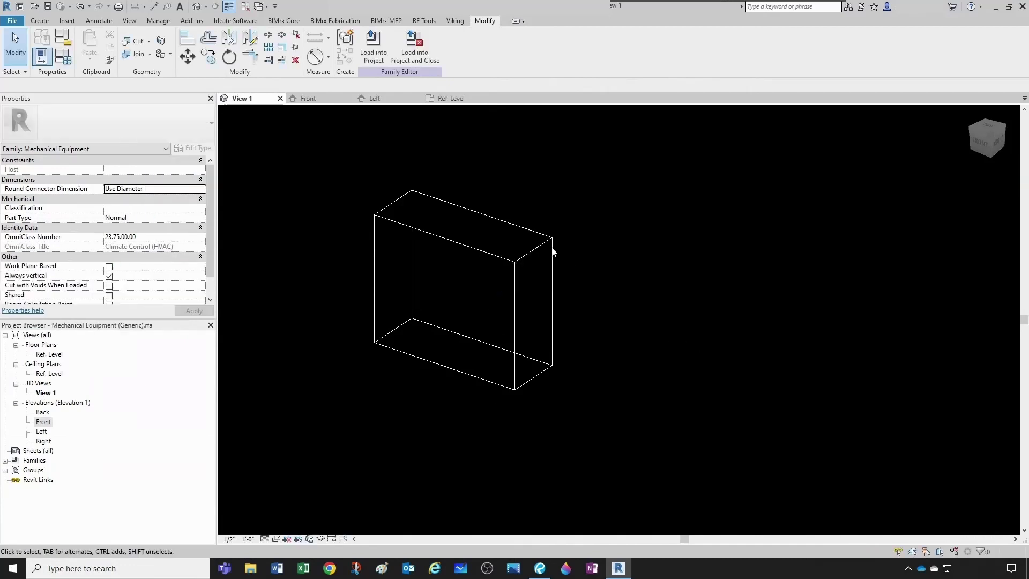
Step: In the Ref. Level plan, place a reference plane offset 3/4" outward from the Front plane, using the spec sheet's flange depth
{"action": "left_click", "coordinate": [452, 98]}
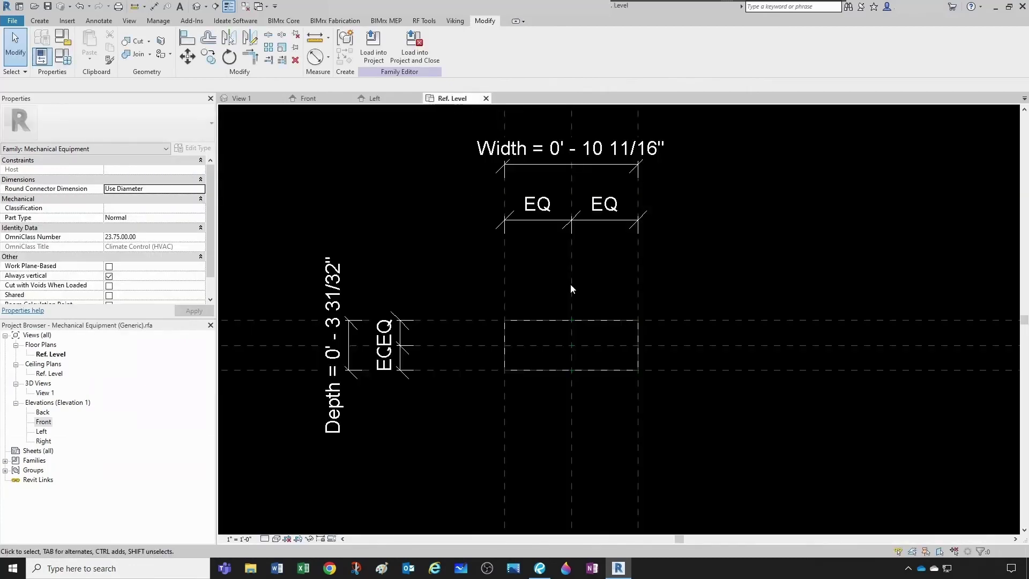
{"action": "scroll", "coordinate": [583, 416], "scroll_direction": "up", "scroll_amount": 2}
{"action": "middle_click_drag", "start_coordinate": [524, 393], "coordinate": [517, 338]}
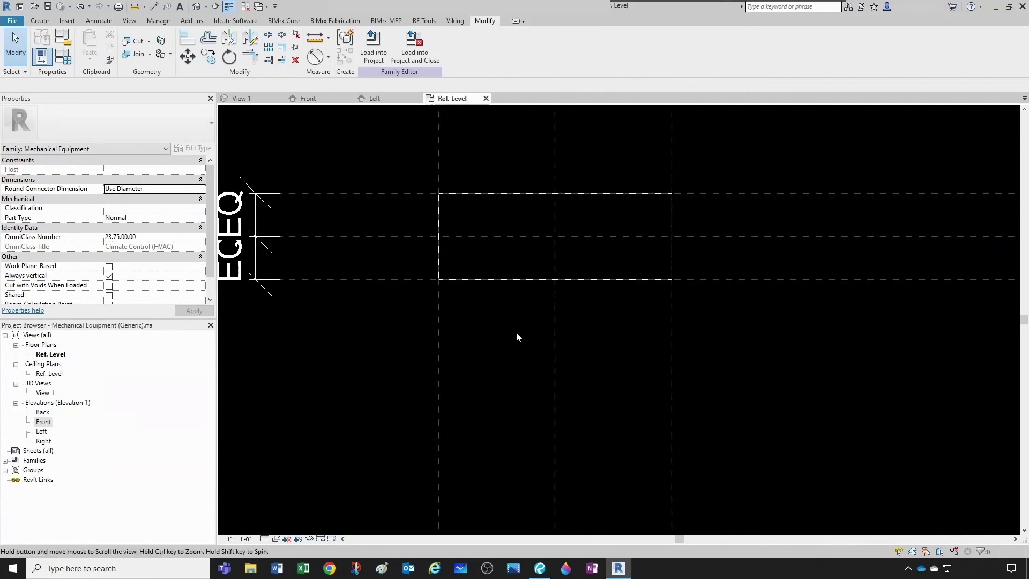
{"action": "right_click", "coordinate": [404, 280]}
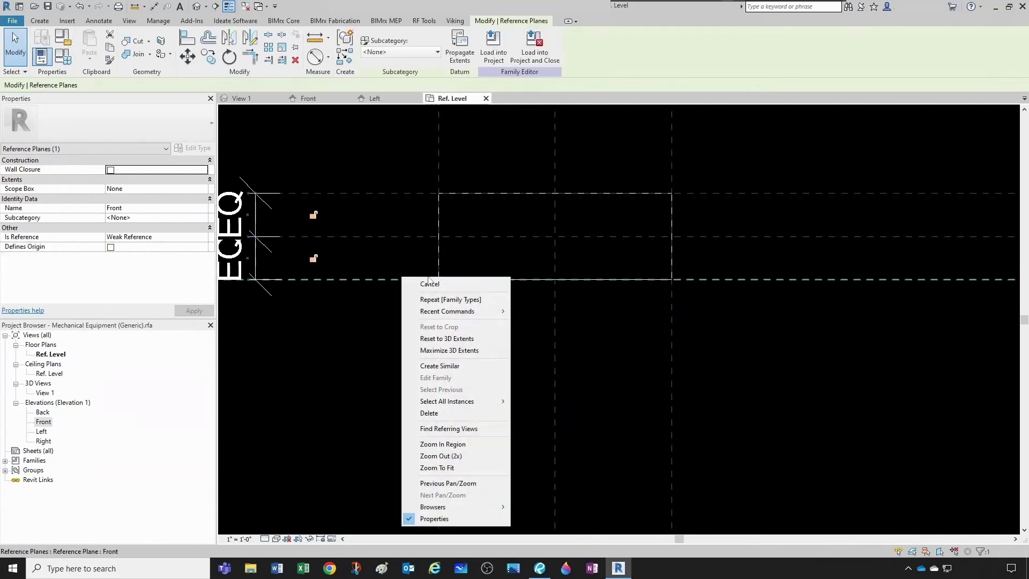
{"action": "left_click", "coordinate": [449, 366]}
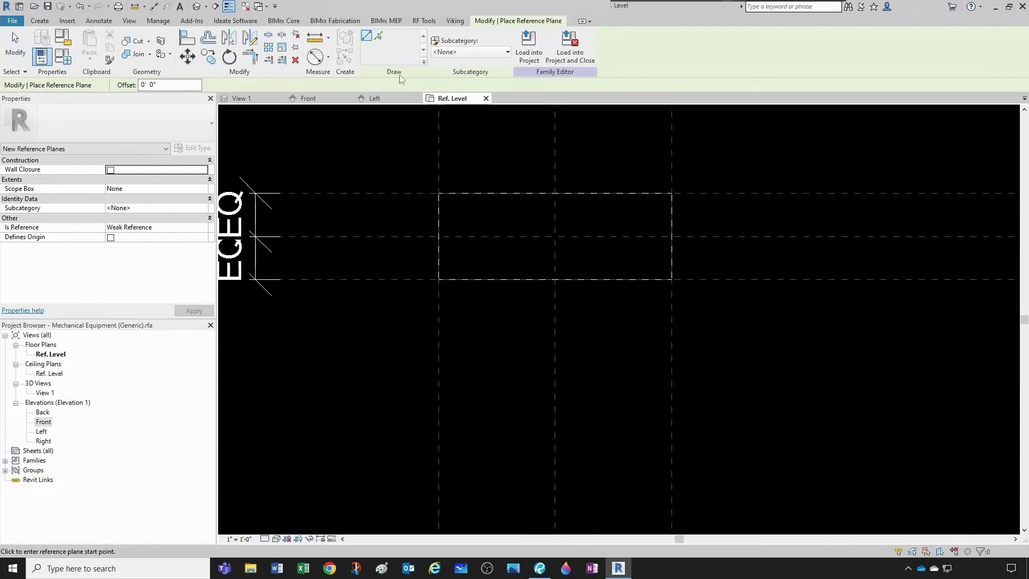
{"action": "left_click", "coordinate": [379, 36]}
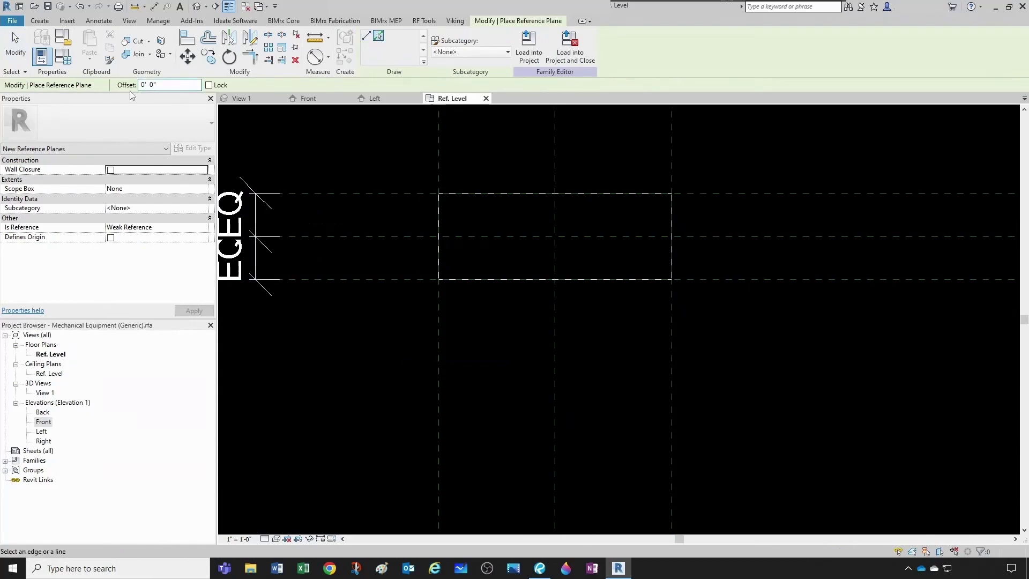
{"action": "left_click", "coordinate": [540, 568]}
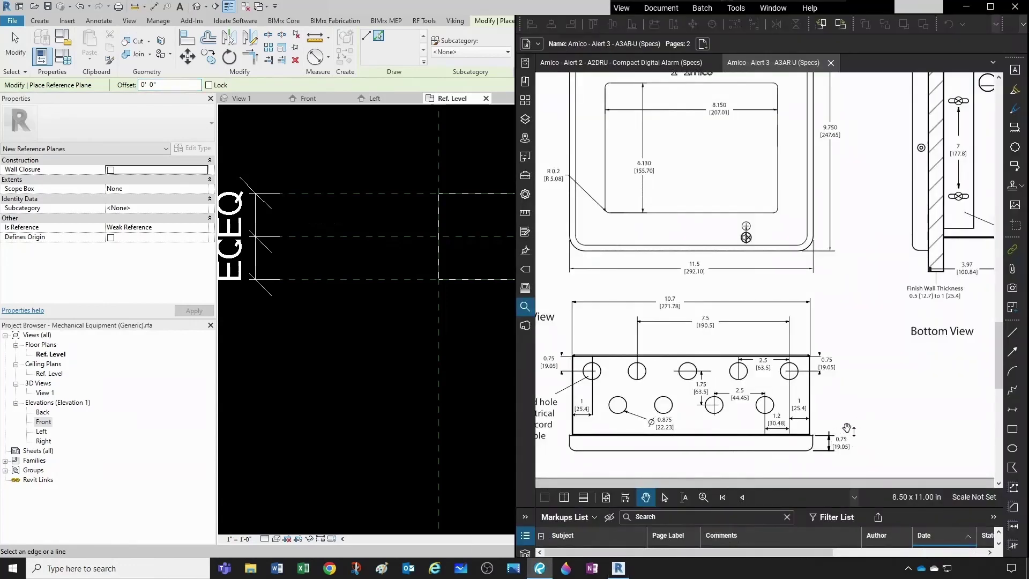
{"action": "left_click", "coordinate": [966, 7]}
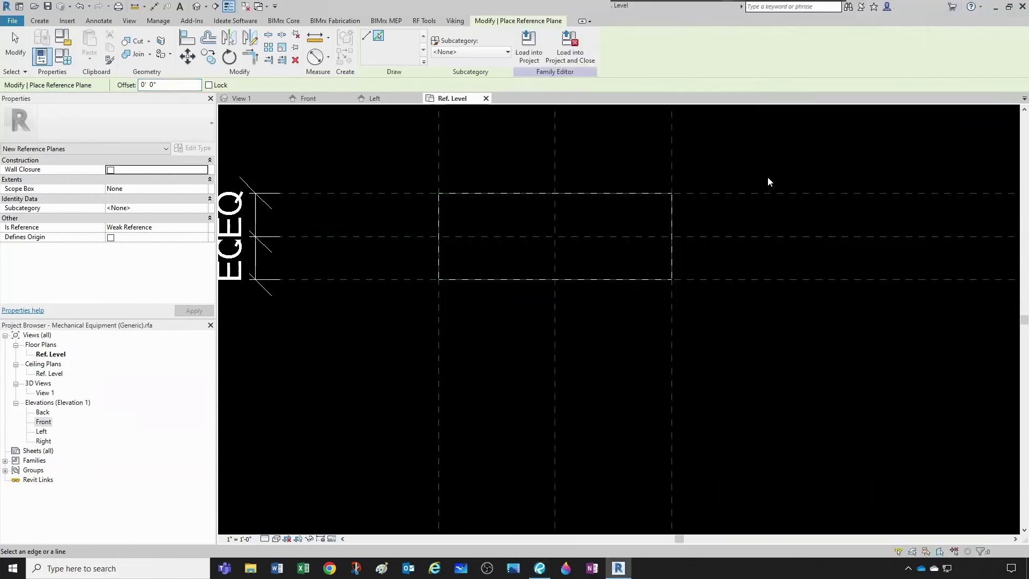
{"action": "left_click_drag", "start_coordinate": [161, 85], "coordinate": [125, 92]}
{"action": "type", "text": "0"}
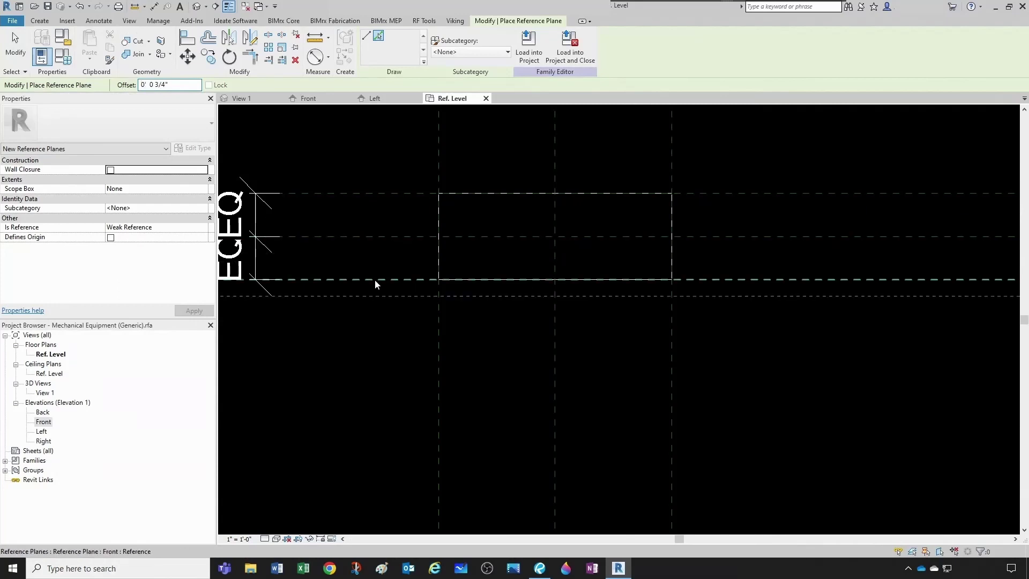
{"action": "key", "text": "Escape"}
{"action": "key", "text": "Escape"}
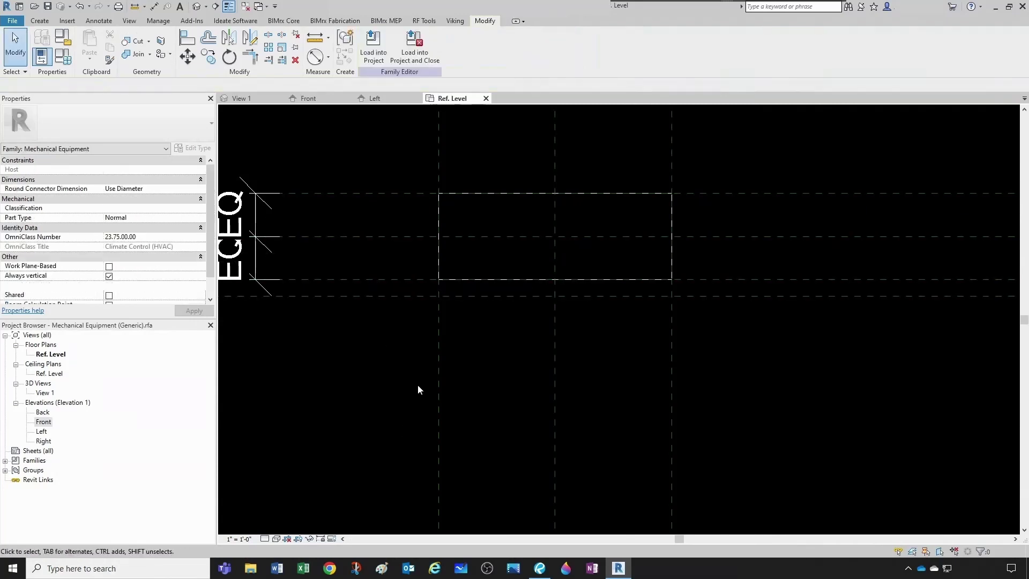
Step: Name the new reference plane in front of the box "Flange Front"
{"action": "scroll", "coordinate": [395, 375], "scroll_direction": "down", "scroll_amount": 2}
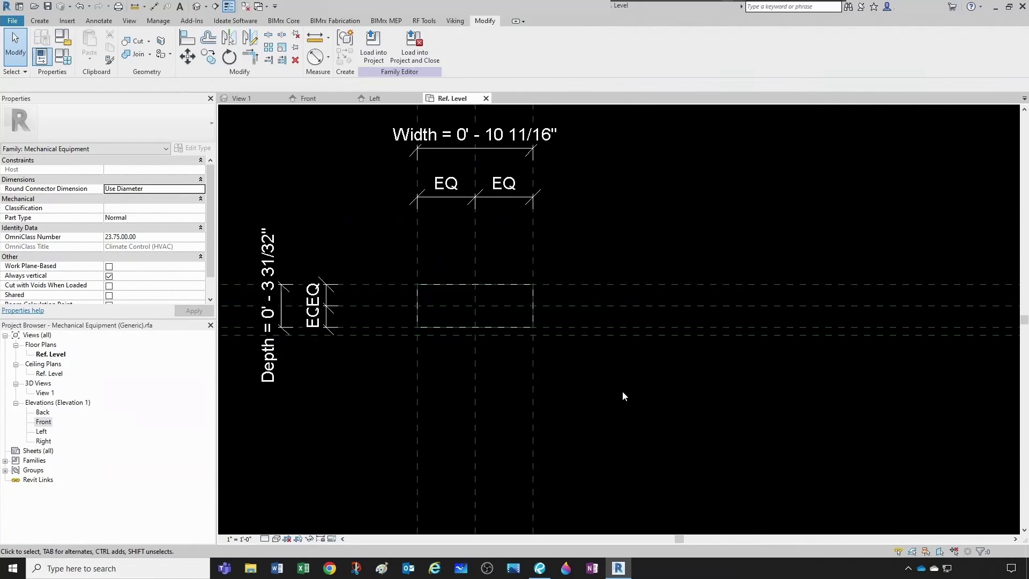
{"action": "left_click", "coordinate": [655, 336]}
{"action": "scroll", "coordinate": [615, 355], "scroll_direction": "down", "scroll_amount": 2}
{"action": "scroll", "coordinate": [902, 357], "scroll_direction": "up", "scroll_amount": 2}
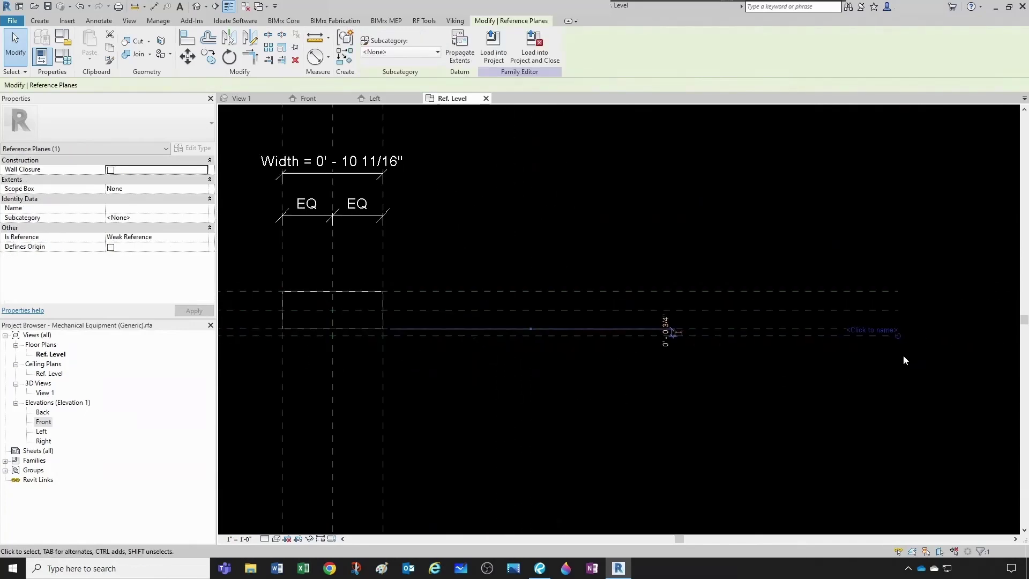
{"action": "left_click", "coordinate": [877, 329]}
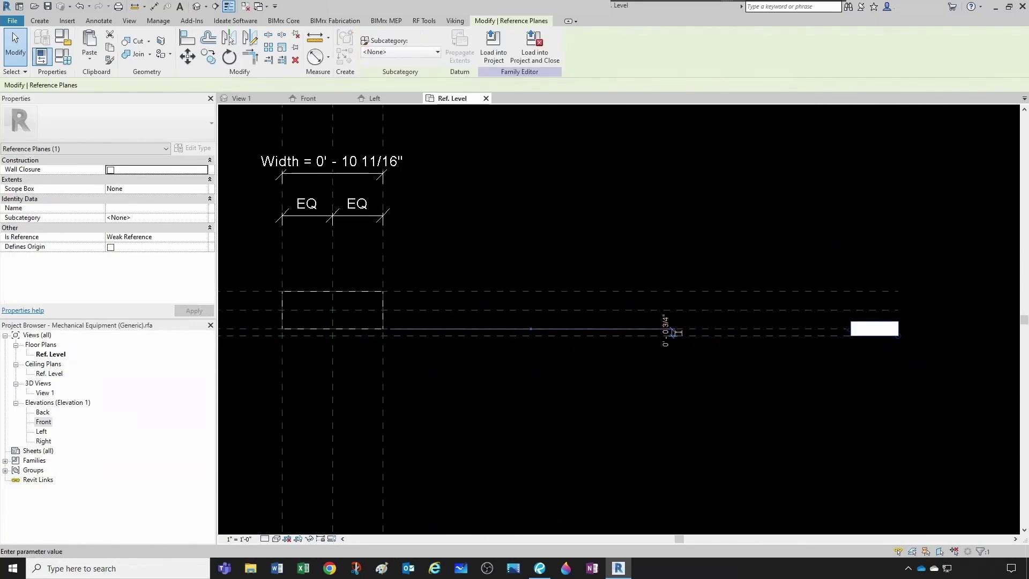
{"action": "type", "text": "Flange Front"}
{"action": "key", "text": "Return"}
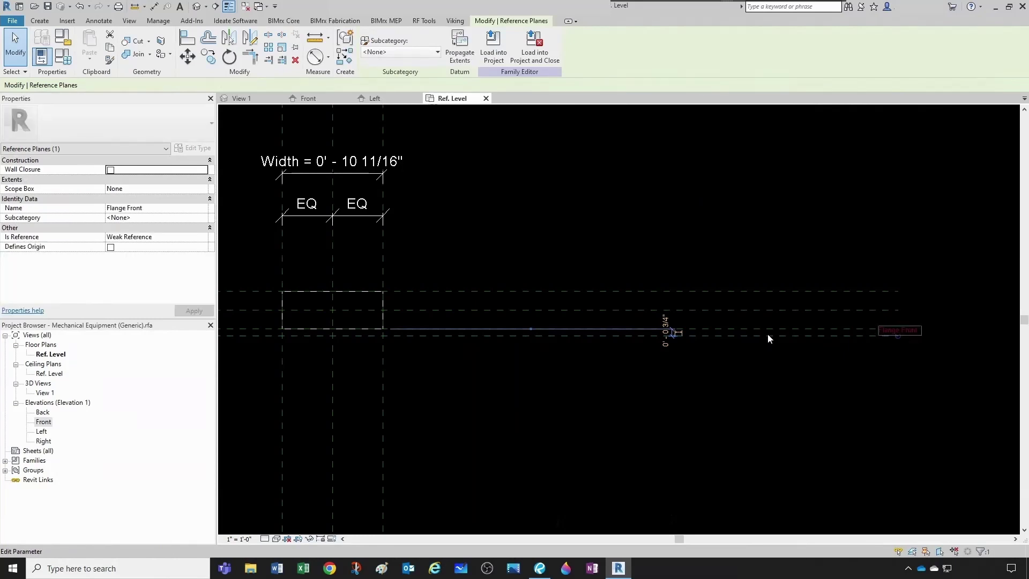
{"action": "key", "text": "Escape"}
Step: Check the flange and box widths in the spec PDF and place a reference plane offset 0.4" outward from the Left plane
{"action": "middle_click_drag", "start_coordinate": [424, 370], "coordinate": [556, 368]}
{"action": "scroll", "coordinate": [409, 345], "scroll_direction": "up", "scroll_amount": 2}
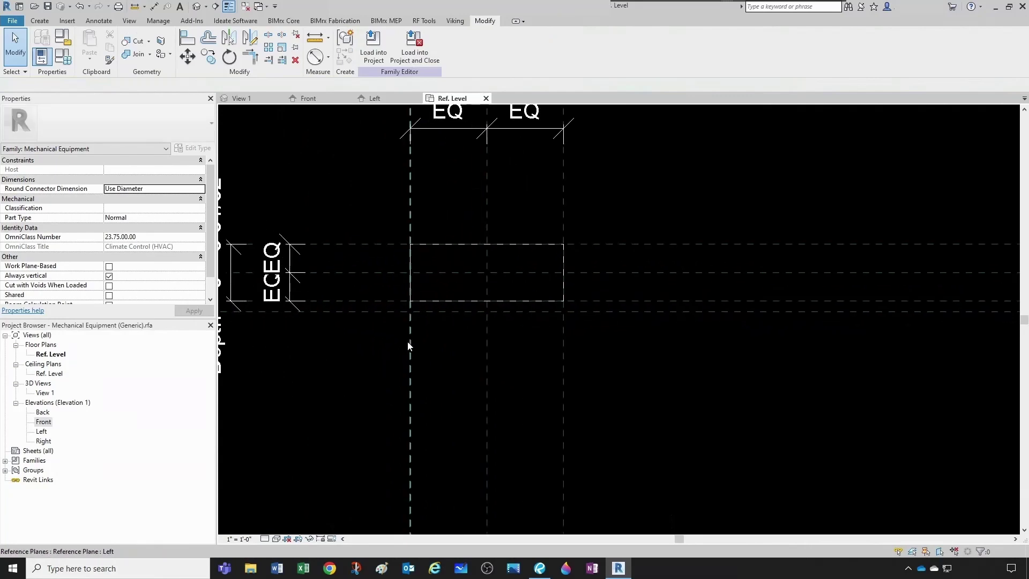
{"action": "left_click", "coordinate": [409, 345]}
{"action": "right_click", "coordinate": [409, 346]}
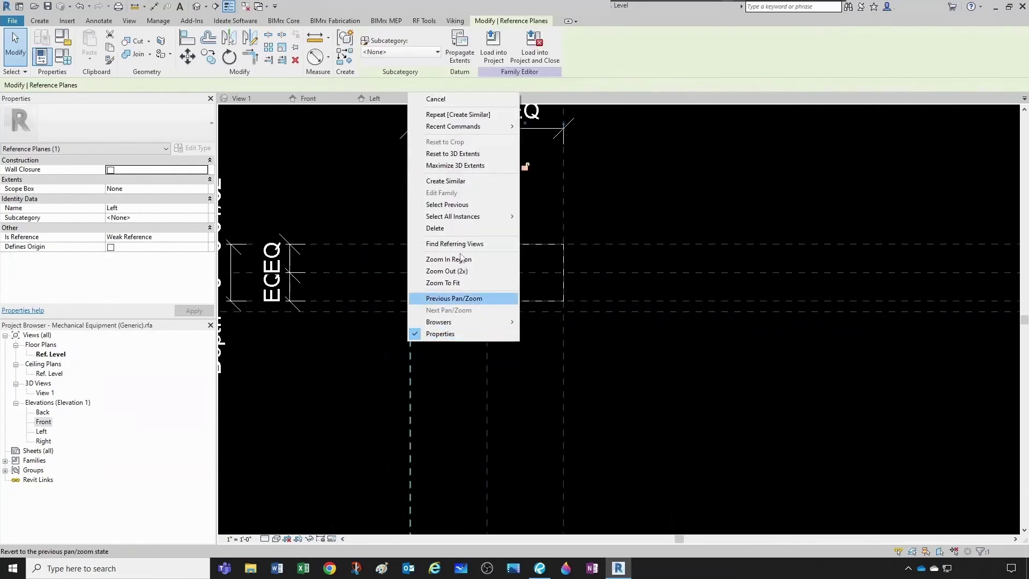
{"action": "left_click", "coordinate": [443, 182]}
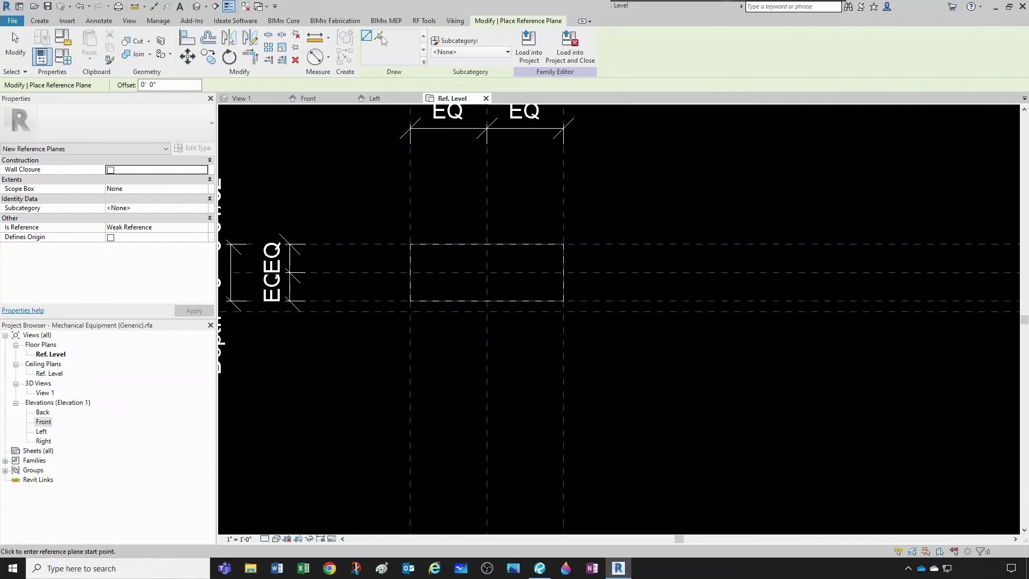
{"action": "left_click", "coordinate": [382, 37]}
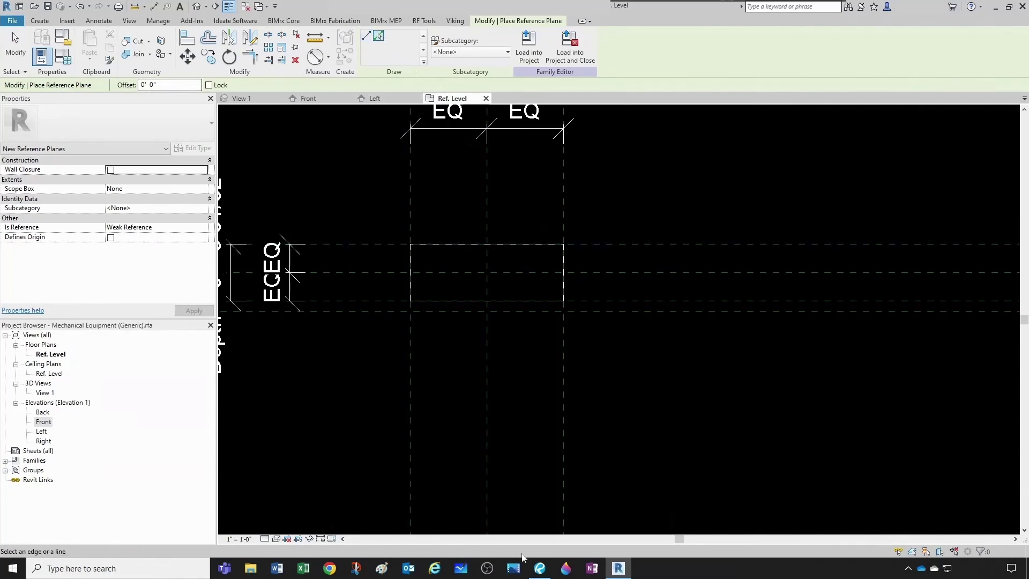
{"action": "left_click", "coordinate": [540, 569]}
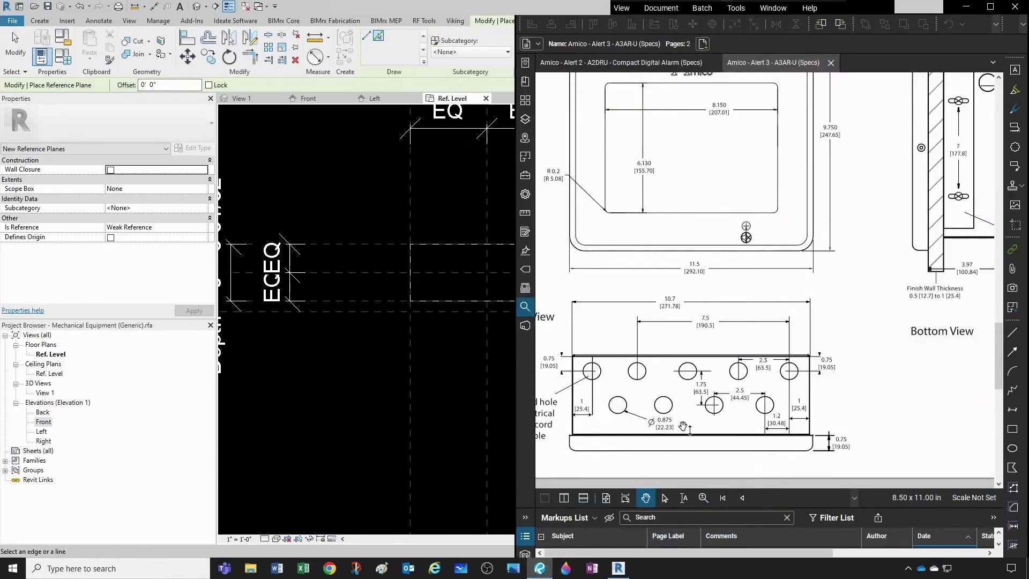
{"action": "scroll", "coordinate": [853, 375], "scroll_direction": "down", "scroll_amount": 1}
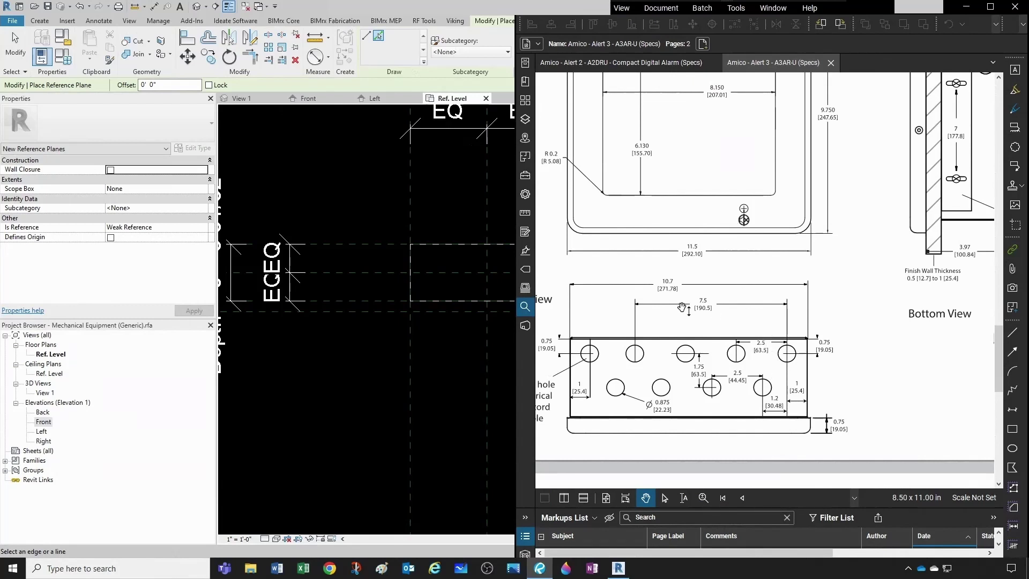
{"action": "key", "text": "alt+Tab"}
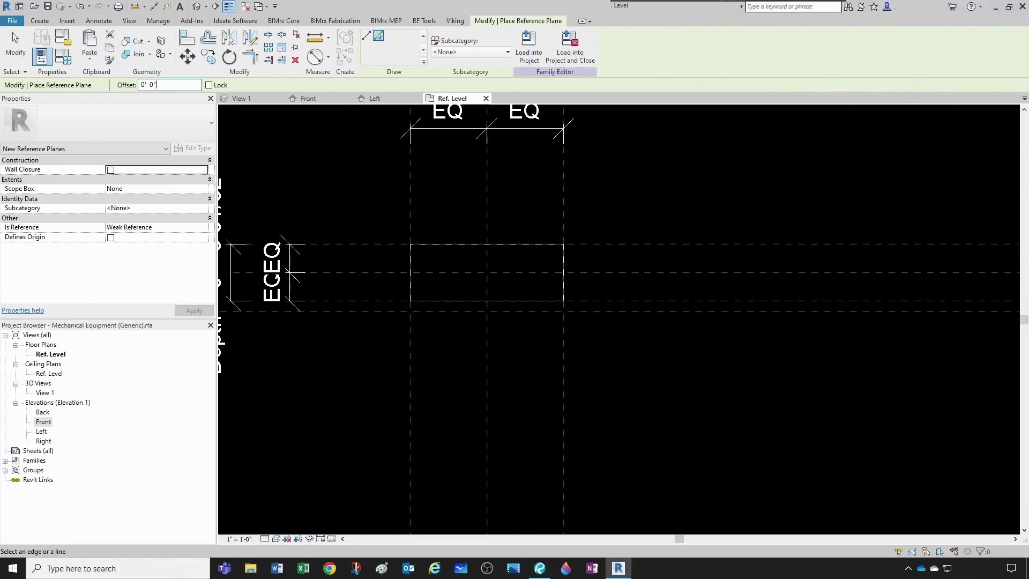
{"action": "type", "text": "0.4\""}
{"action": "key", "text": "Return"}
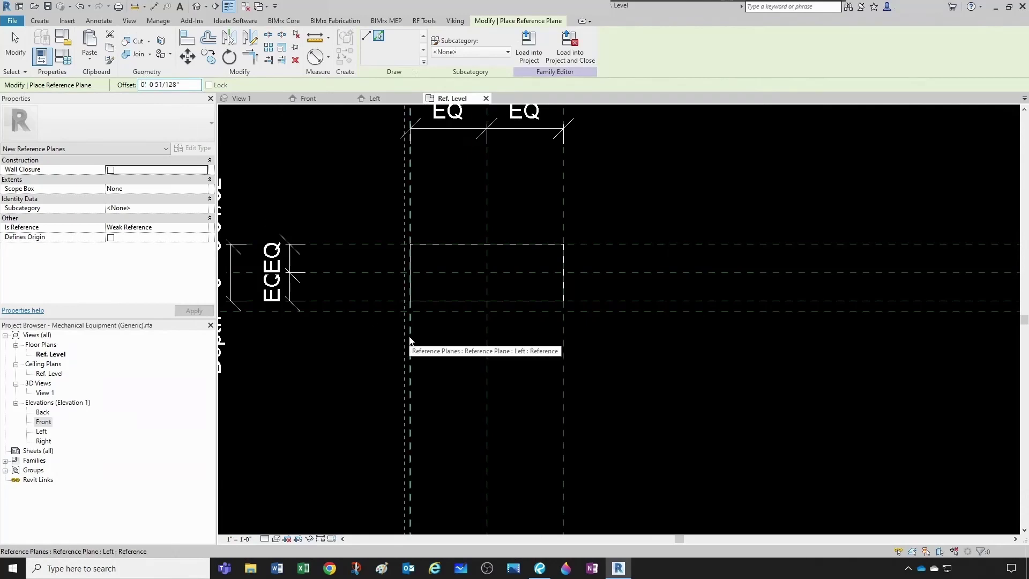
{"action": "left_click", "coordinate": [410, 338]}
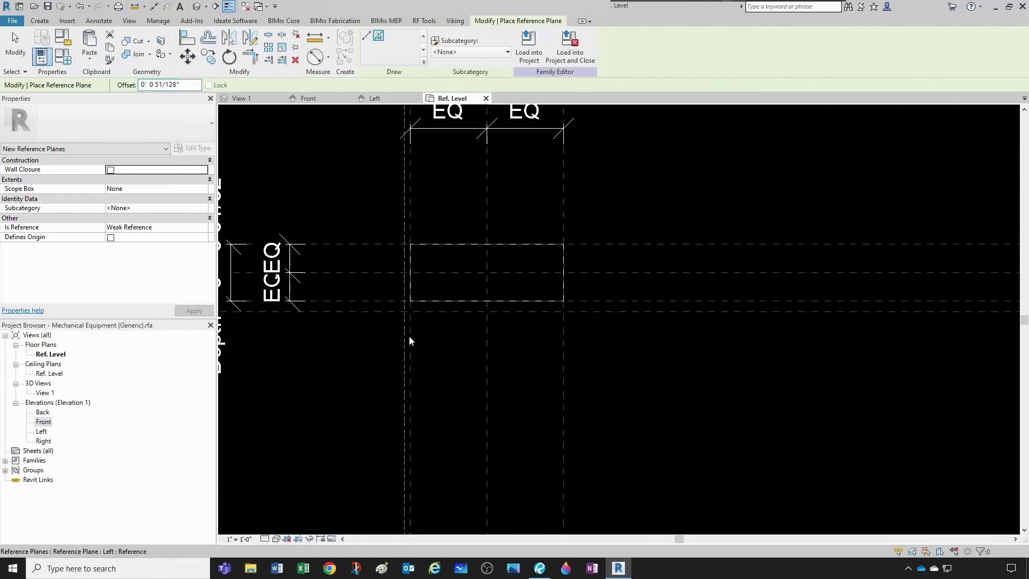
Step: Place a matching reference plane offset 0.4" outward from the Right plane and finish the command
{"action": "left_click", "coordinate": [567, 334]}
{"action": "key", "text": "Escape"}
{"action": "key", "text": "Escape"}
Step: Name the reference plane just outside the box's Left plane "Flange Left"
{"action": "scroll", "coordinate": [436, 339], "scroll_direction": "down", "scroll_amount": 2}
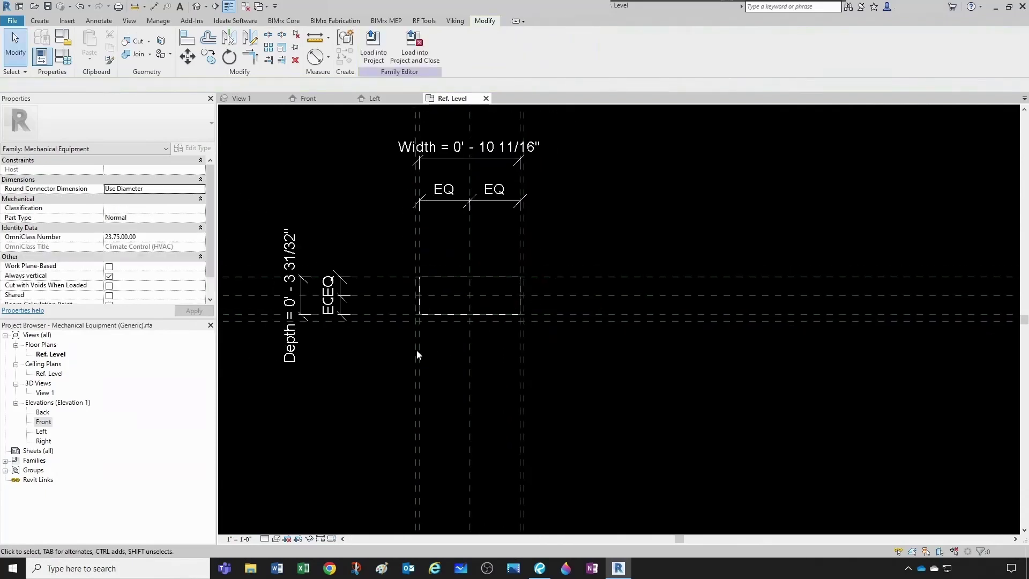
{"action": "left_click", "coordinate": [414, 349]}
{"action": "scroll", "coordinate": [422, 330], "scroll_direction": "down", "scroll_amount": 2}
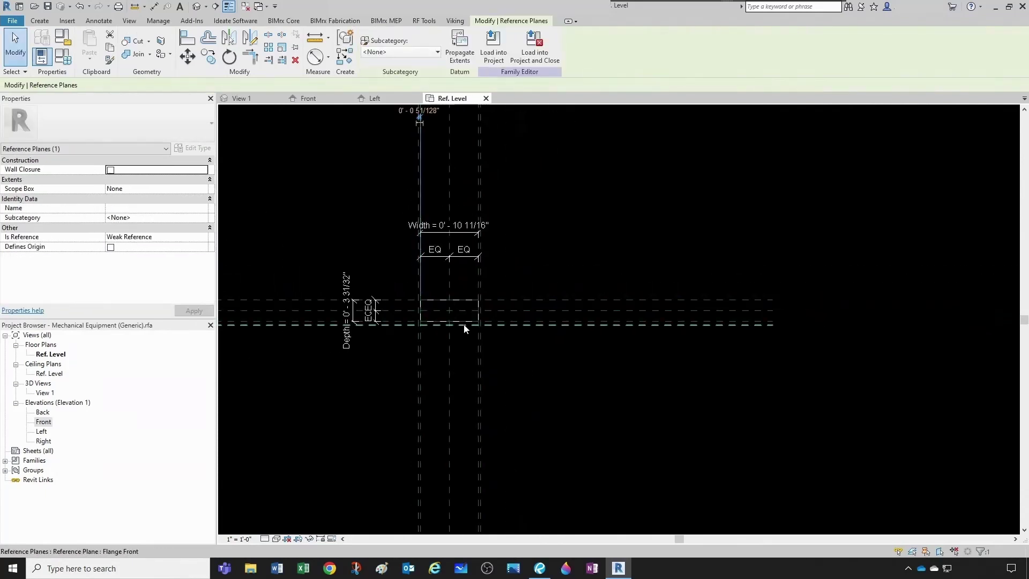
{"action": "scroll", "coordinate": [452, 292], "scroll_direction": "down", "scroll_amount": 2}
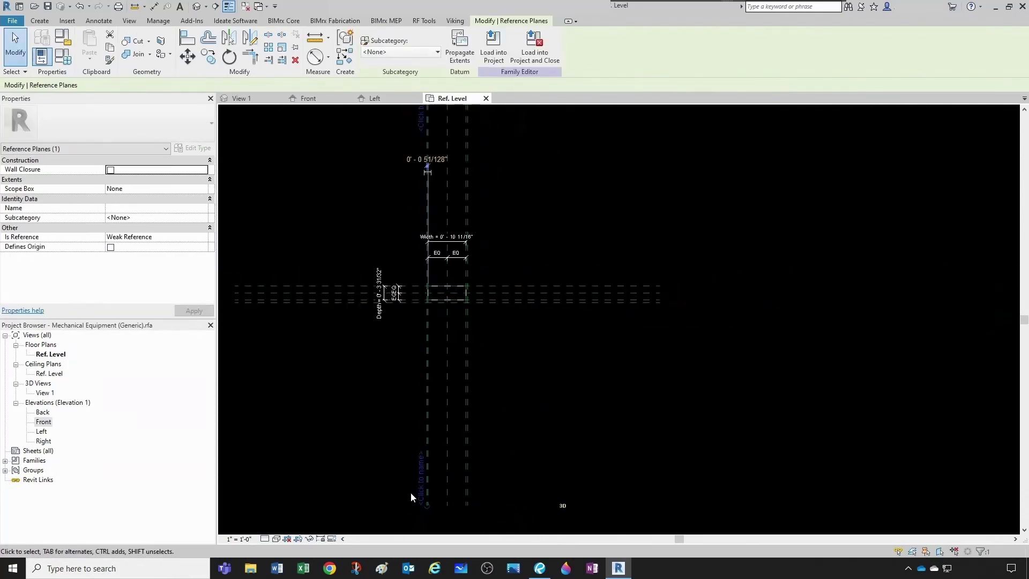
{"action": "left_click", "coordinate": [423, 486]}
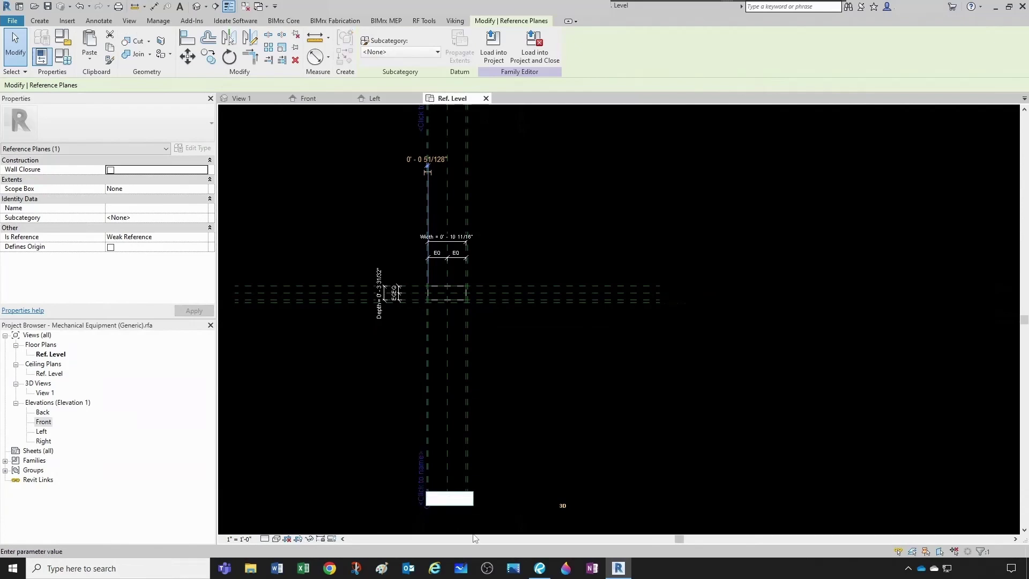
{"action": "type", "text": "Left"}
{"action": "key", "text": "Return"}
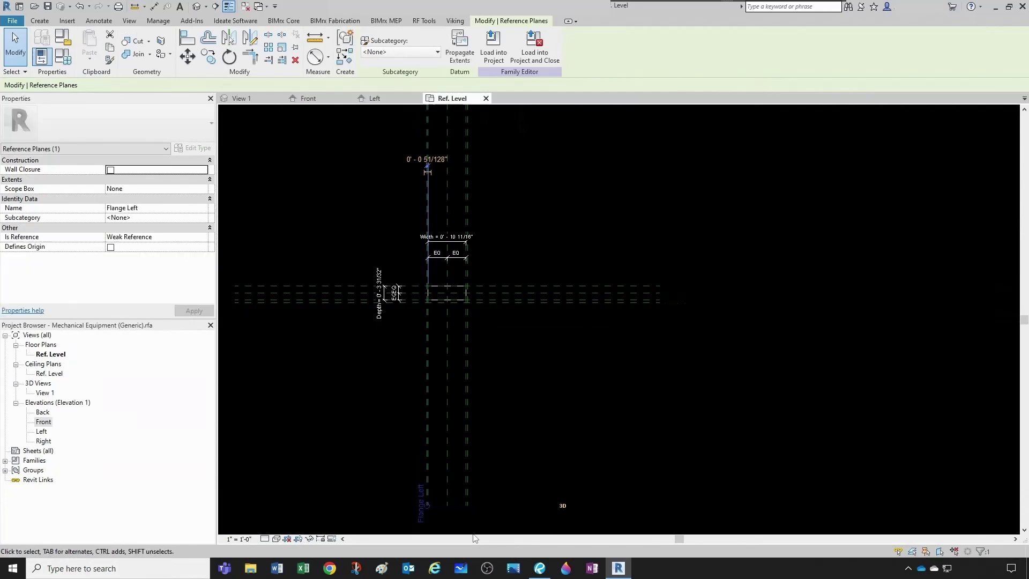
Step: Name the reference plane just outside the box's Right plane "Flange Right" and clear the selection
{"action": "left_click", "coordinate": [474, 410]}
{"action": "left_click", "coordinate": [470, 391]}
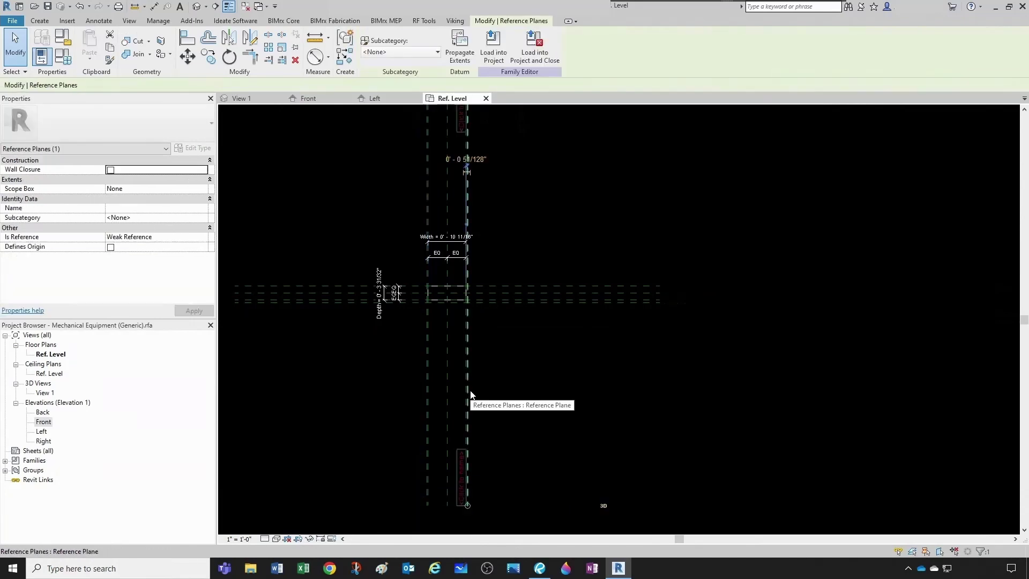
{"action": "left_click", "coordinate": [461, 474]}
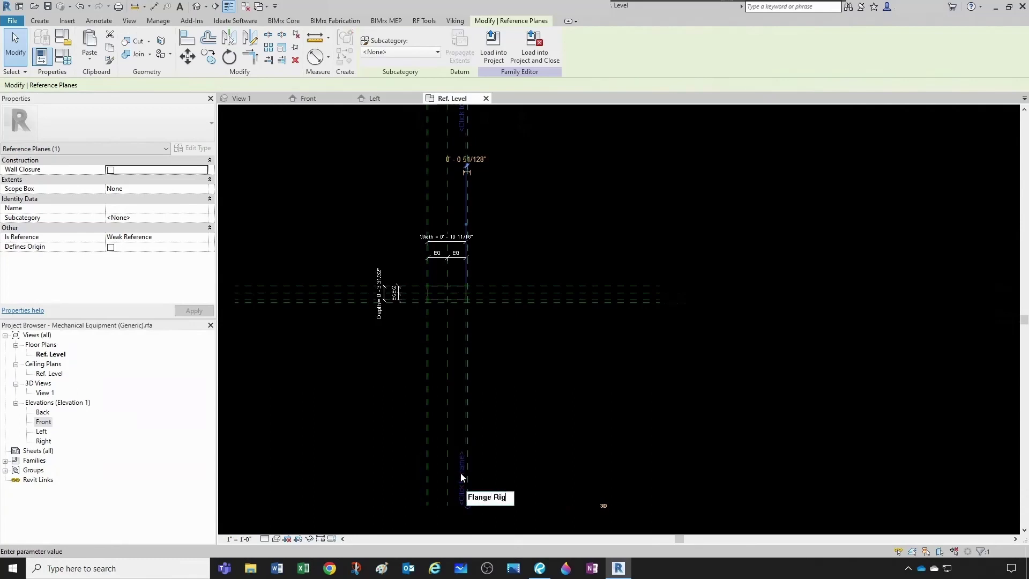
{"action": "key", "text": "Return"}
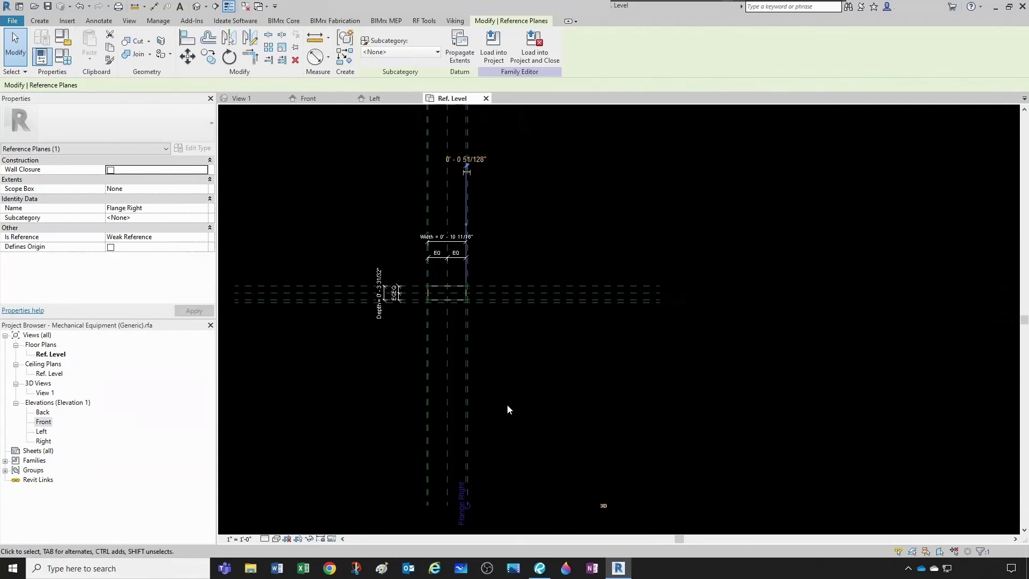
{"action": "left_click", "coordinate": [507, 403]}
{"action": "scroll", "coordinate": [429, 288], "scroll_direction": "up", "scroll_amount": 8}
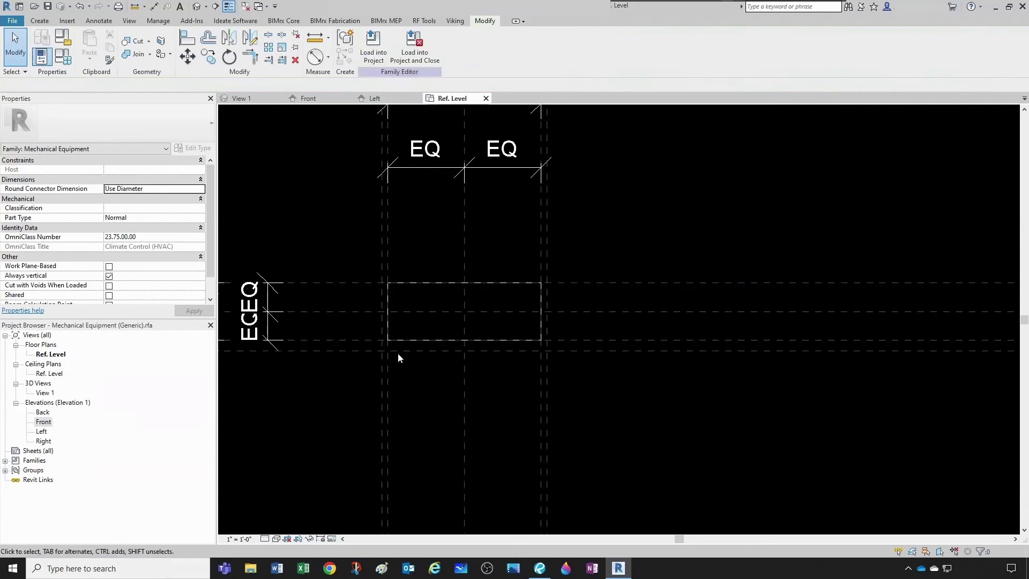
{"action": "scroll", "coordinate": [393, 371], "scroll_direction": "up", "scroll_amount": 1}
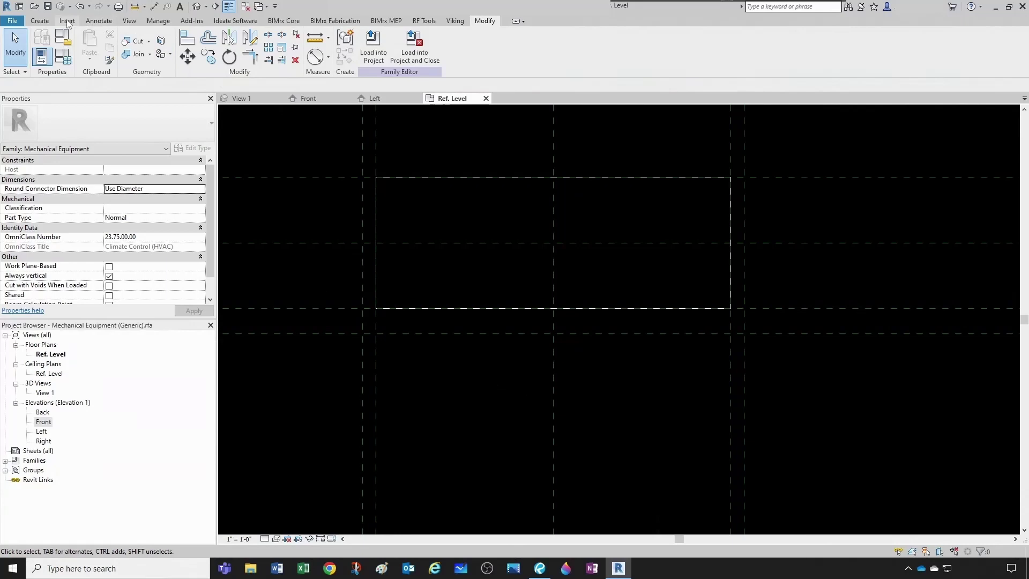
Step: Try extruding a thin rectangle about 11 1/8" wide, sketched just in front of the box in the Ref. Level plan
{"action": "left_click", "coordinate": [40, 20]}
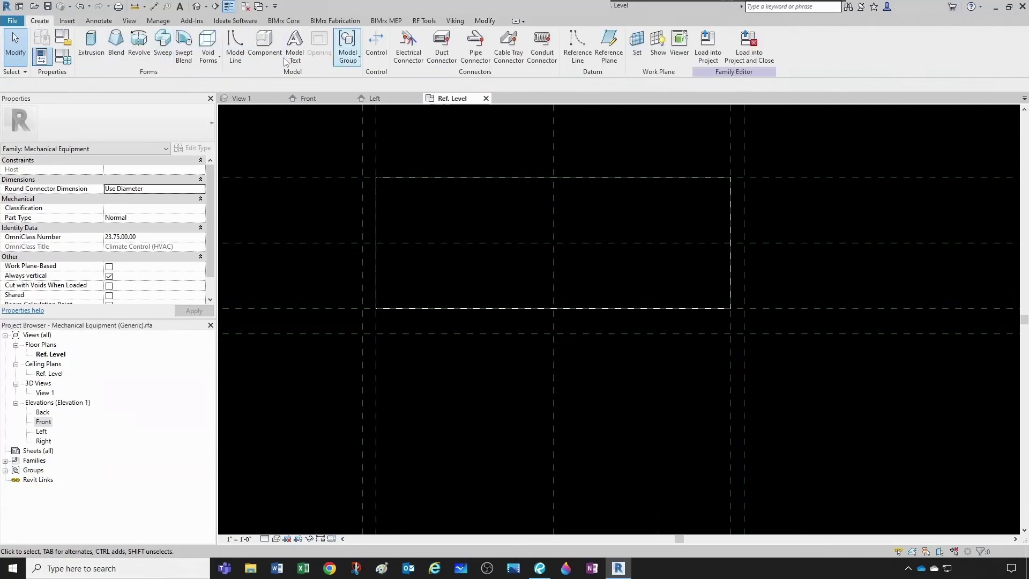
{"action": "left_click", "coordinate": [91, 45]}
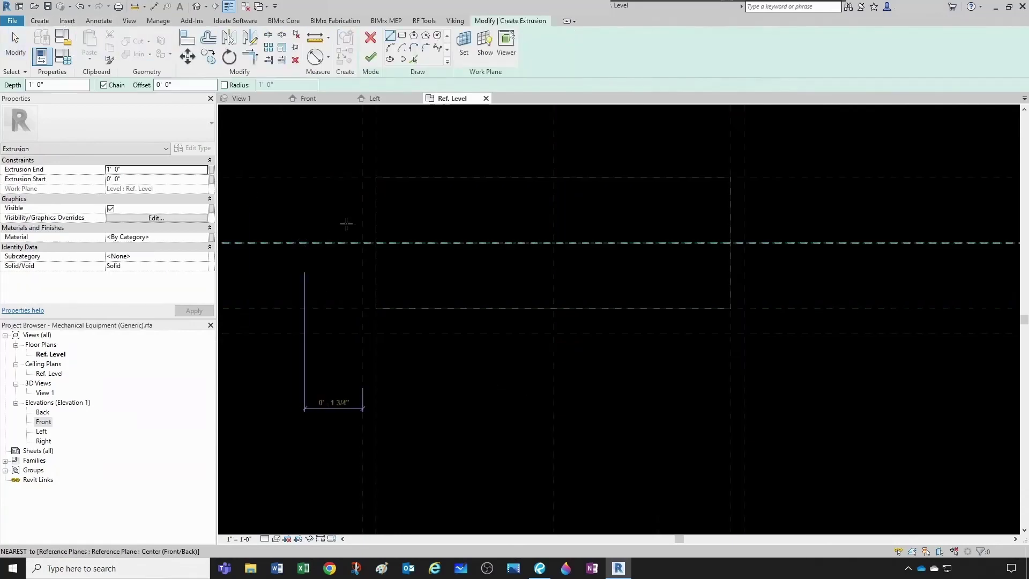
{"action": "left_click", "coordinate": [402, 36]}
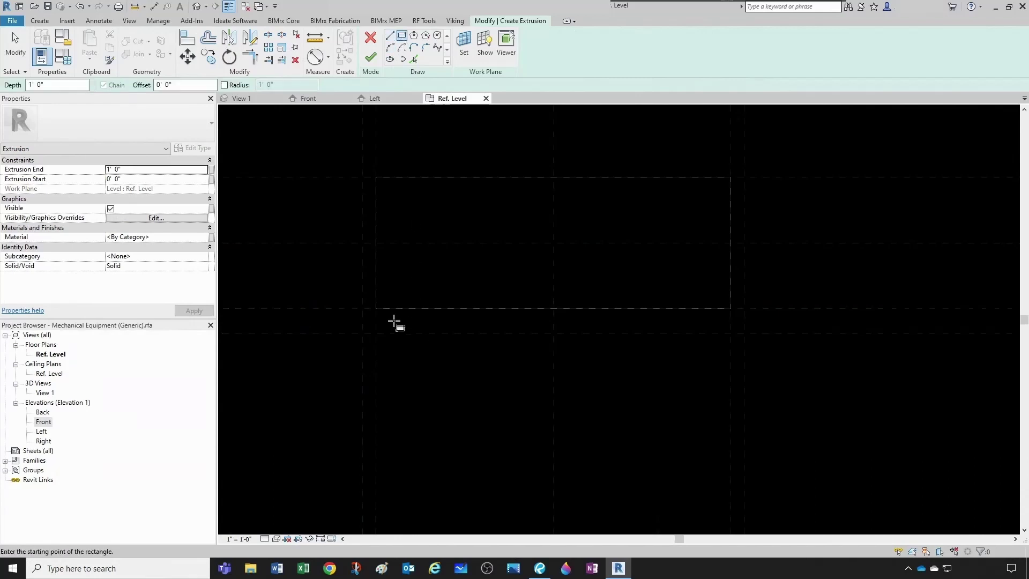
{"action": "left_click", "coordinate": [350, 308]}
{"action": "scroll", "coordinate": [392, 336], "scroll_direction": "down", "scroll_amount": 1}
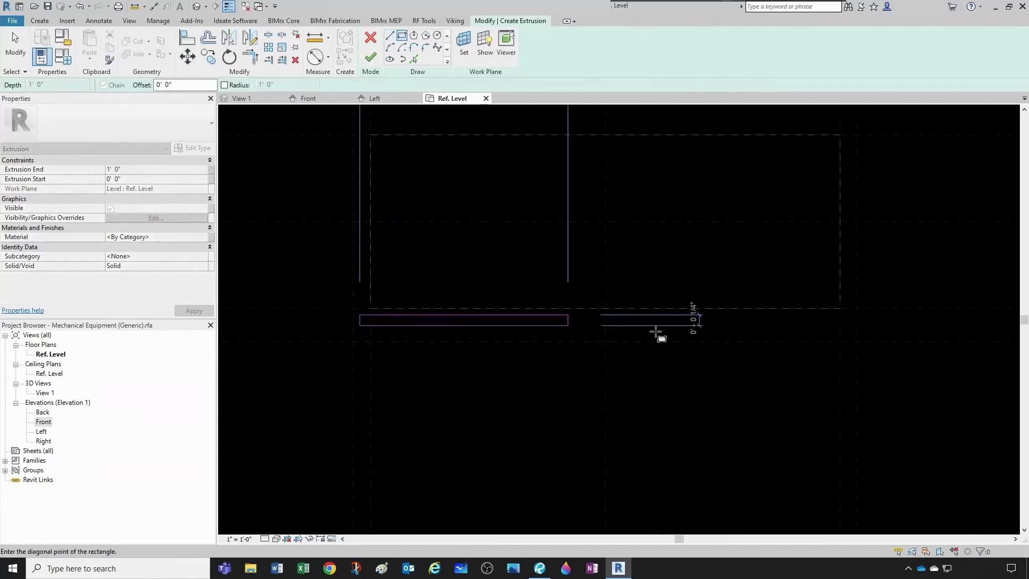
{"action": "left_click", "coordinate": [847, 333]}
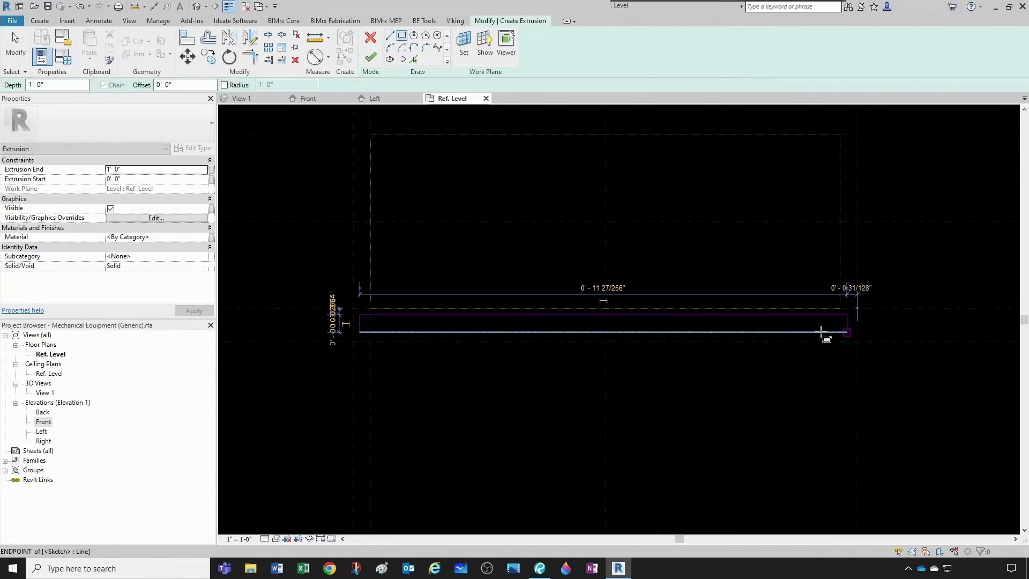
{"action": "left_click", "coordinate": [371, 58]}
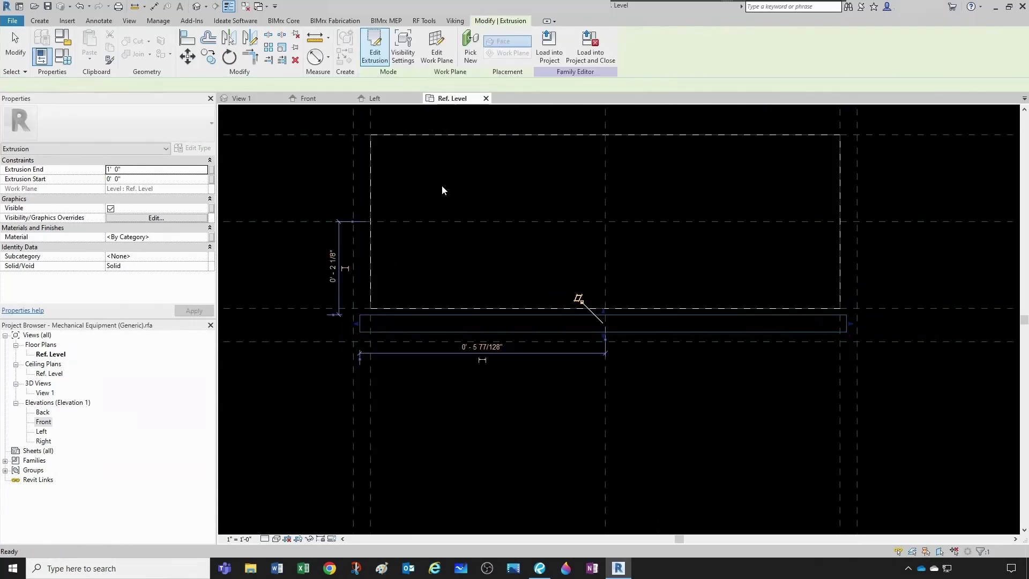
{"action": "left_click", "coordinate": [532, 378]}
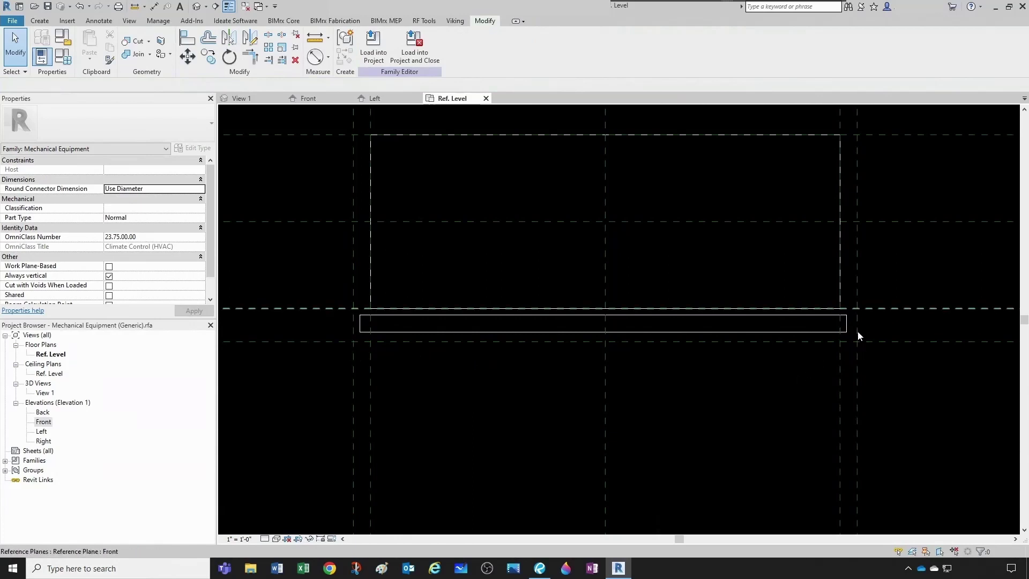
{"action": "scroll", "coordinate": [461, 370], "scroll_direction": "down", "scroll_amount": 1}
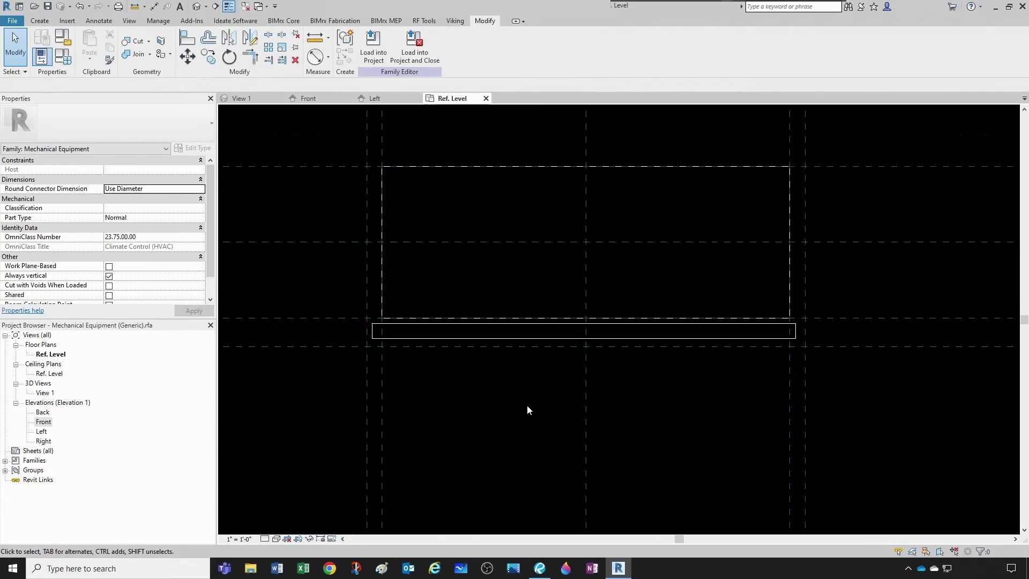
{"action": "scroll", "coordinate": [530, 398], "scroll_direction": "up", "scroll_amount": 1}
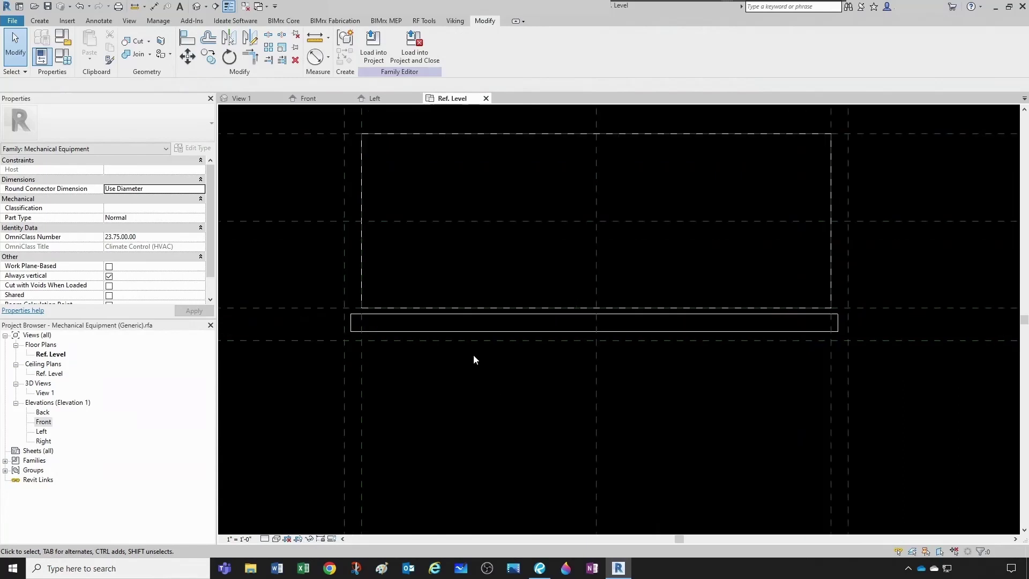
Step: Check the flange's front view in the spec PDF and delete the thin extrusion in front of the box
{"action": "left_click", "coordinate": [544, 573]}
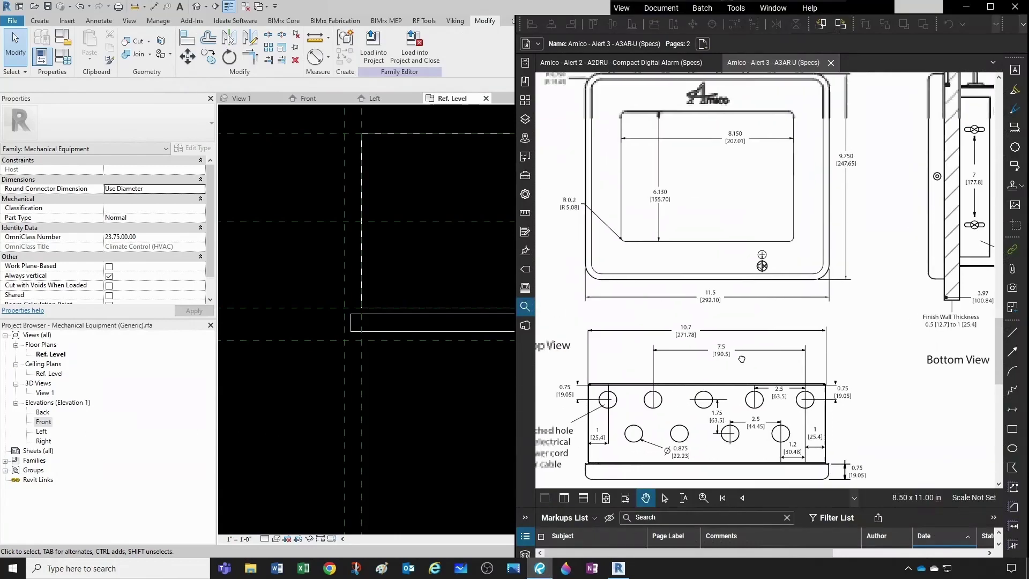
{"action": "scroll", "coordinate": [702, 278], "scroll_direction": "up", "scroll_amount": 3}
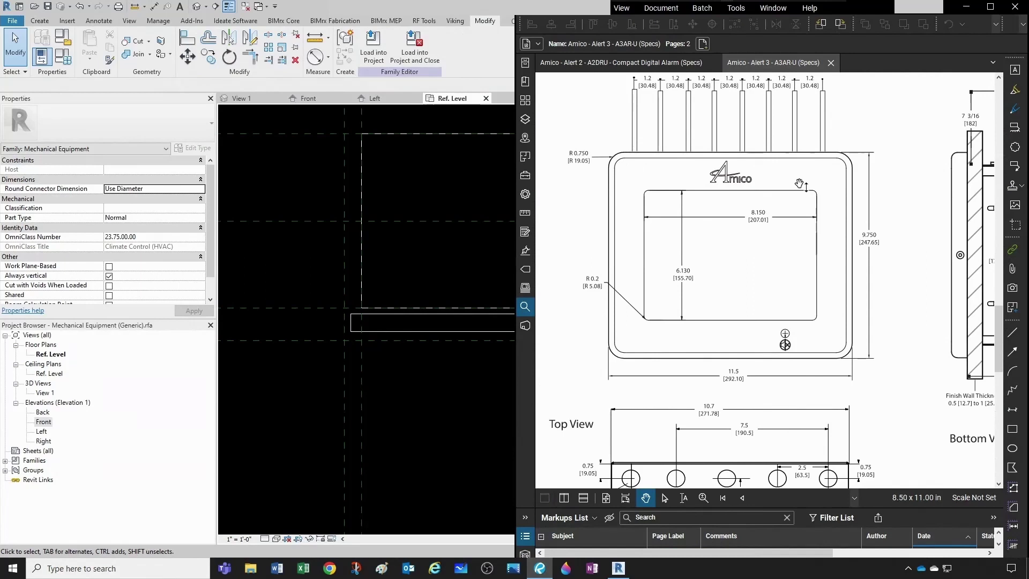
{"action": "left_click", "coordinate": [446, 253]}
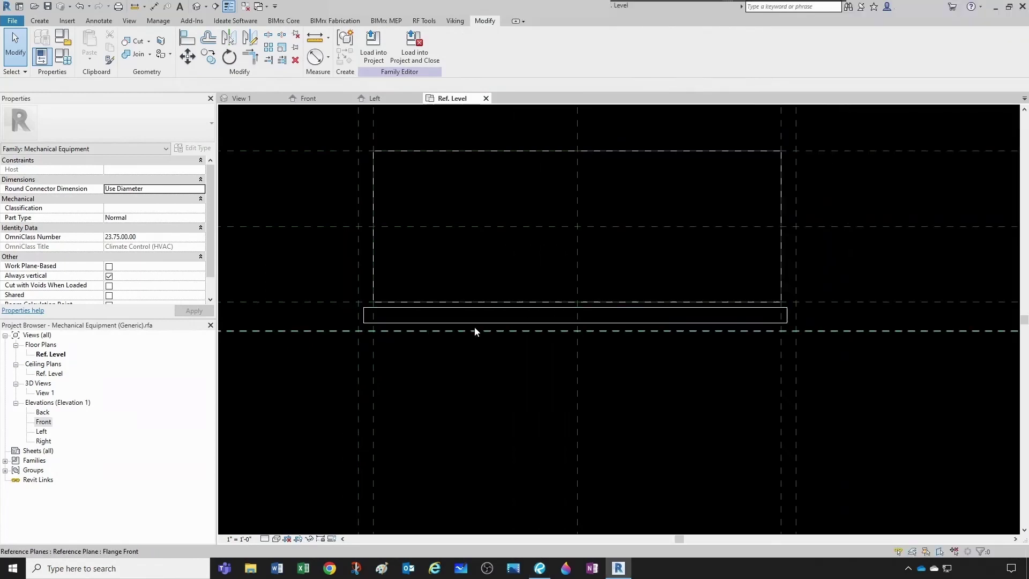
{"action": "left_click", "coordinate": [475, 322]}
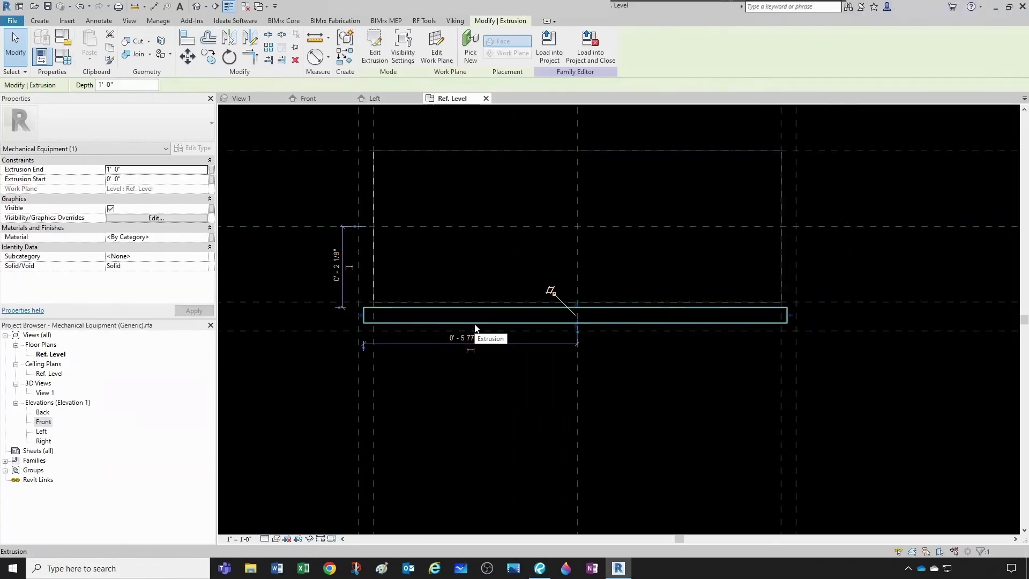
{"action": "key", "text": "Delete"}
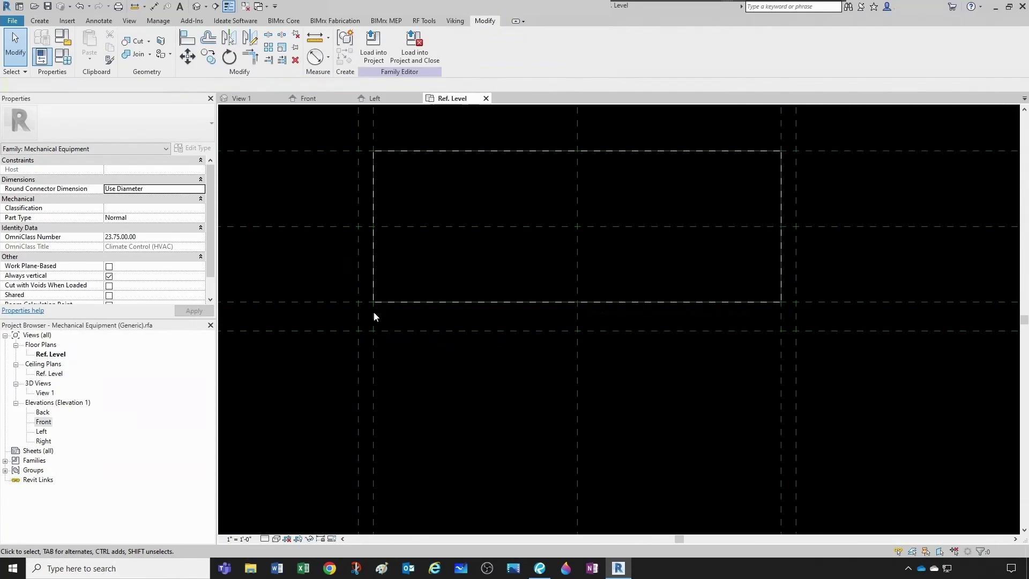
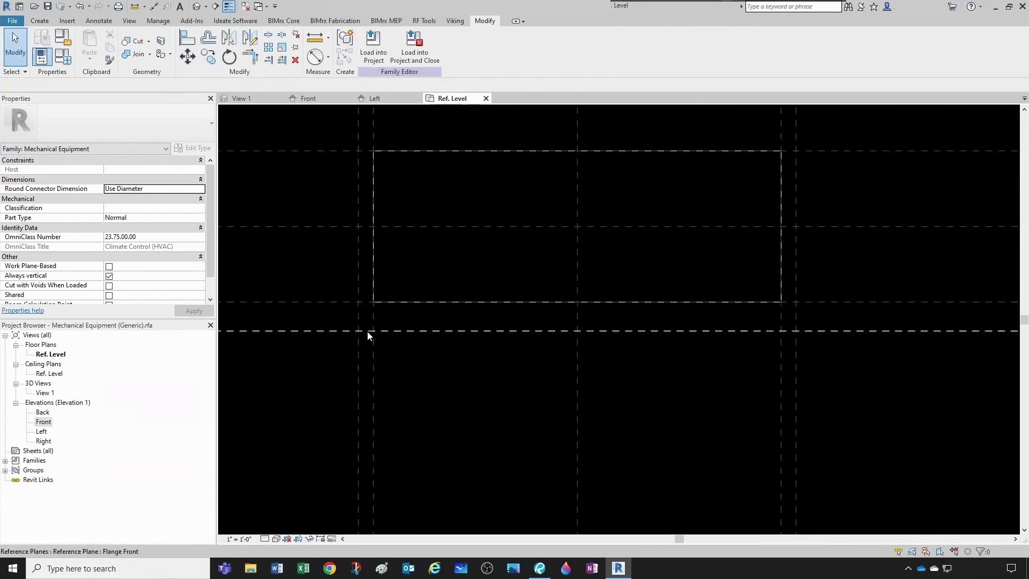
Step: Identify the reference plane that runs along the box's front face, then clear the selection
{"action": "left_click", "coordinate": [334, 303]}
{"action": "scroll", "coordinate": [478, 369], "scroll_direction": "down", "scroll_amount": 6}
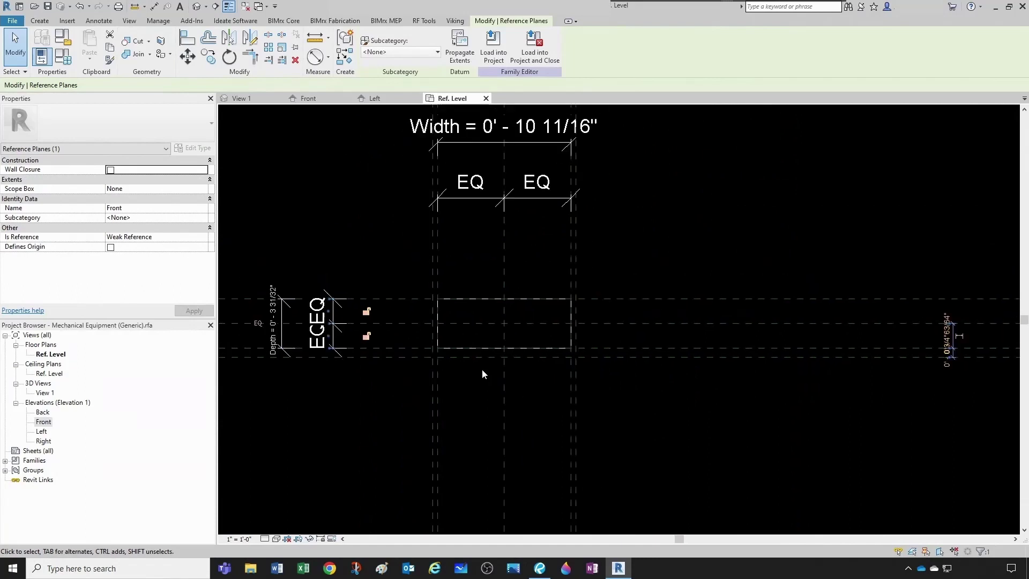
{"action": "scroll", "coordinate": [914, 361], "scroll_direction": "up", "scroll_amount": 5}
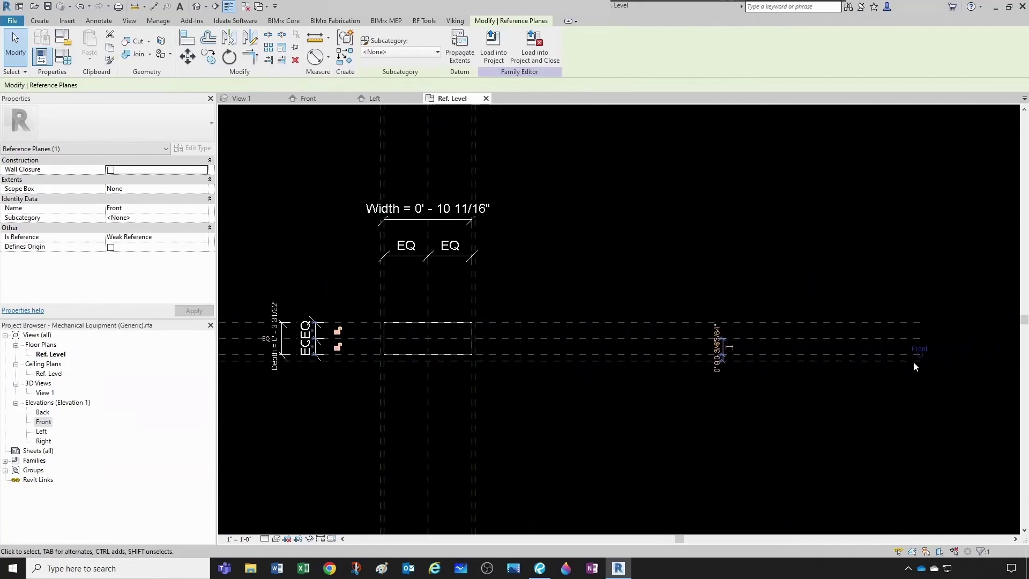
{"action": "scroll", "coordinate": [749, 390], "scroll_direction": "down", "scroll_amount": 5}
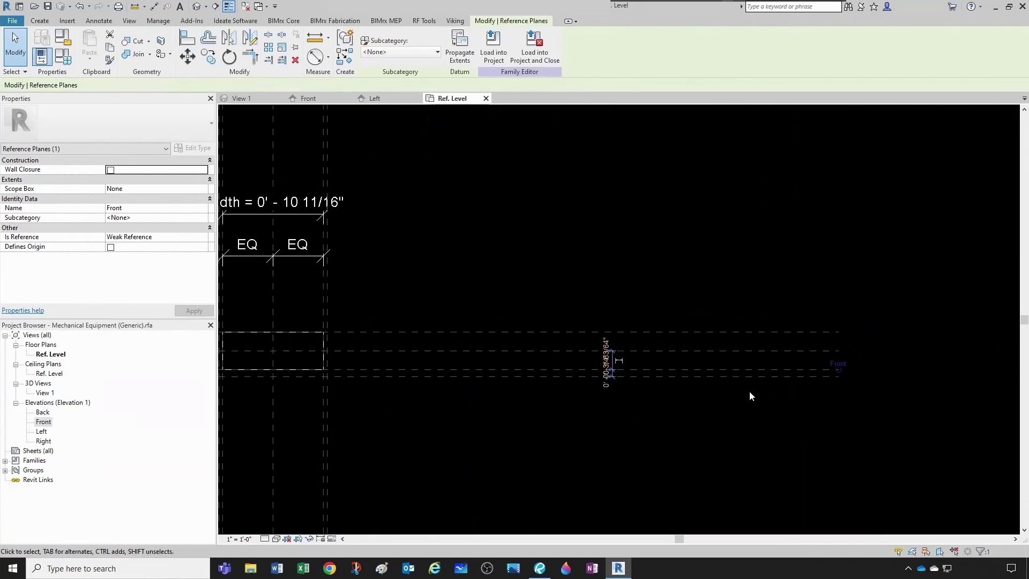
{"action": "left_click", "coordinate": [501, 400]}
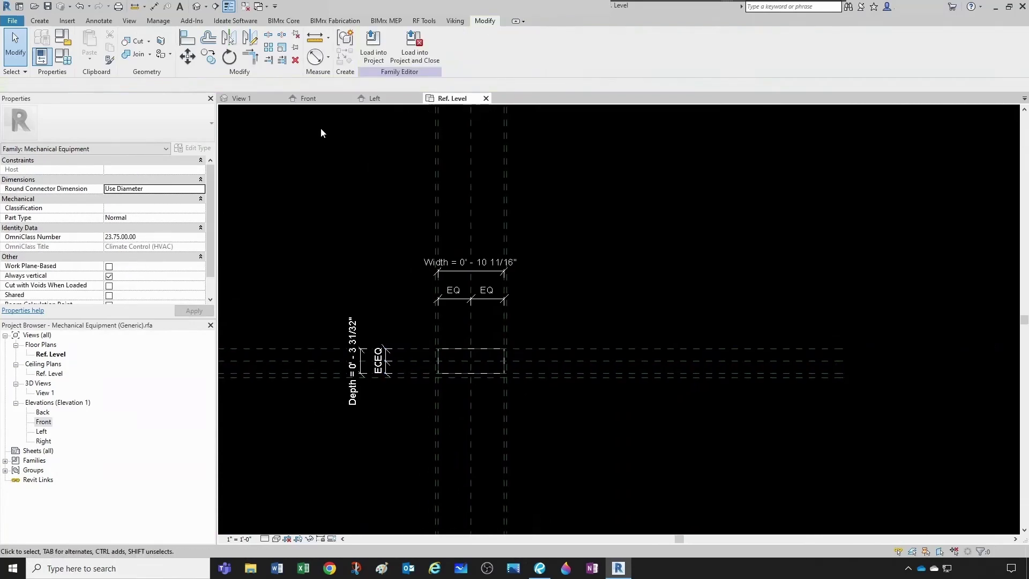
Step: Start a new extrusion in the Front elevation and set its work plane to Reference Plane : Front
{"action": "left_click", "coordinate": [312, 100]}
{"action": "scroll", "coordinate": [513, 374], "scroll_direction": "up", "scroll_amount": 3}
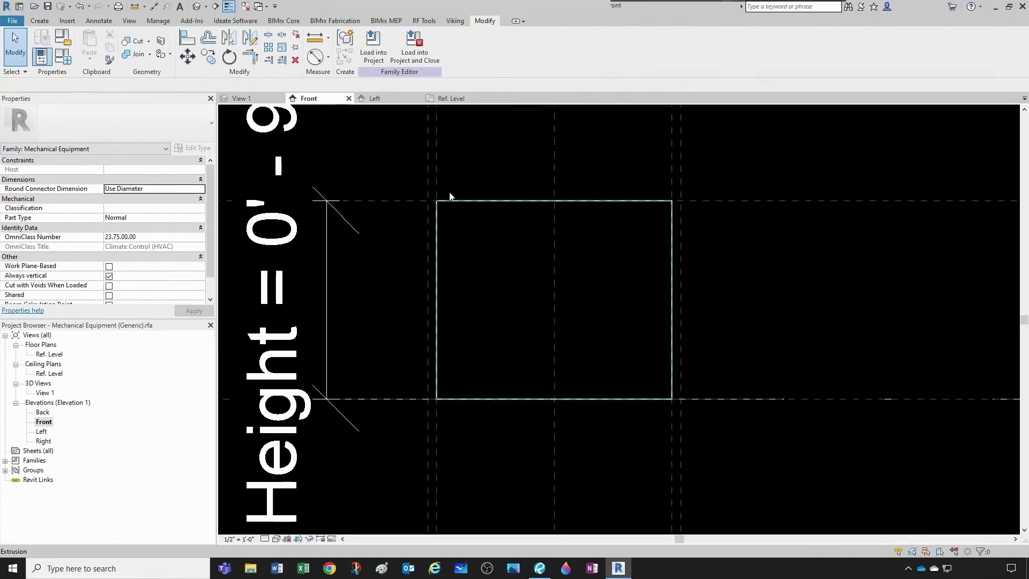
{"action": "left_click", "coordinate": [38, 20]}
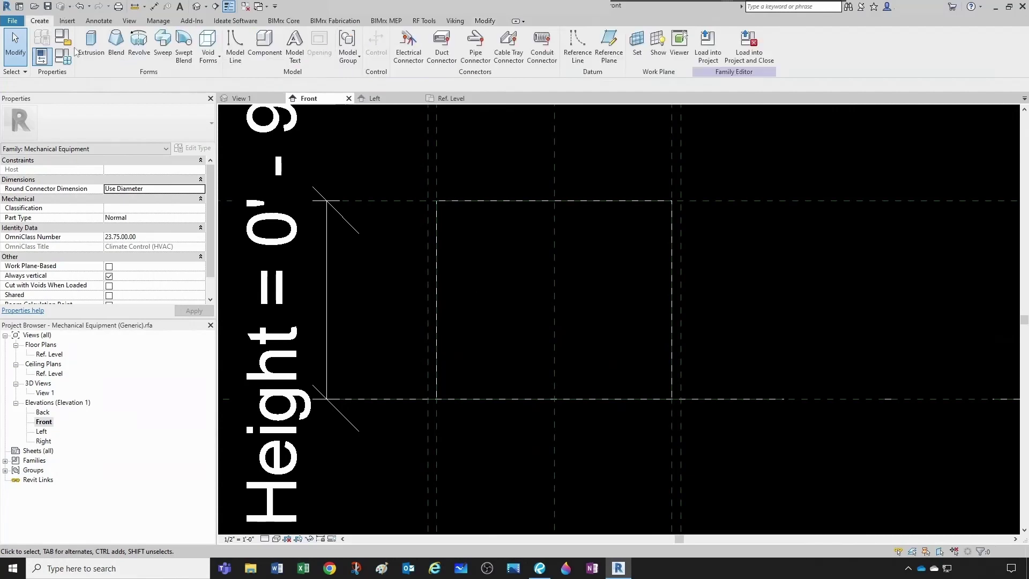
{"action": "left_click", "coordinate": [89, 39]}
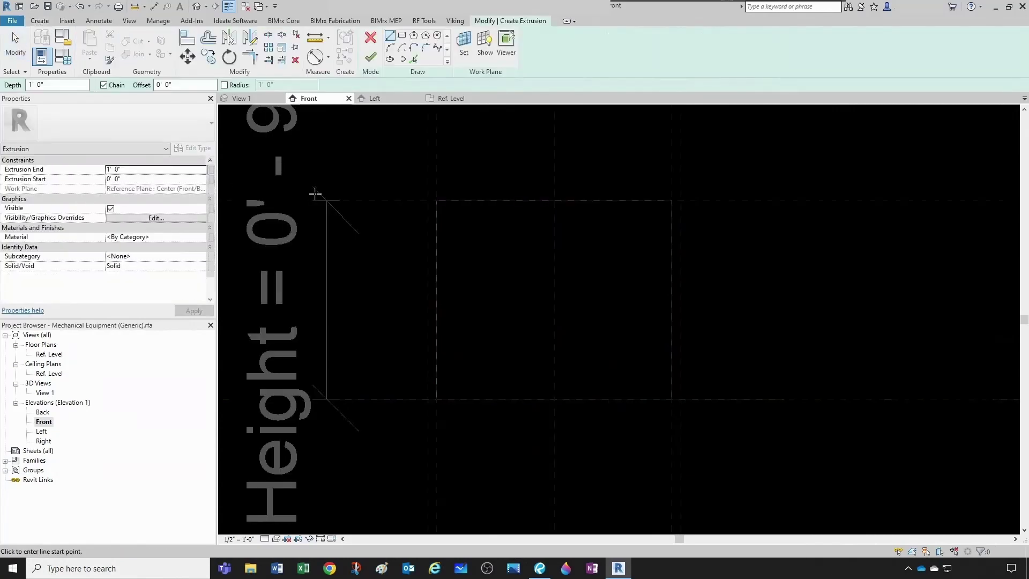
{"action": "left_click", "coordinate": [465, 50]}
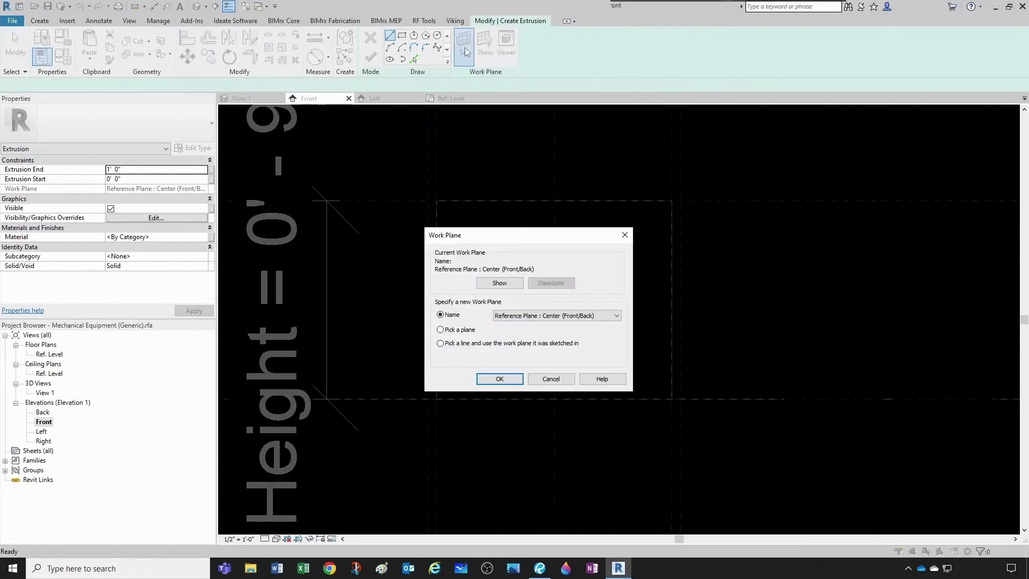
{"action": "left_click", "coordinate": [564, 317]}
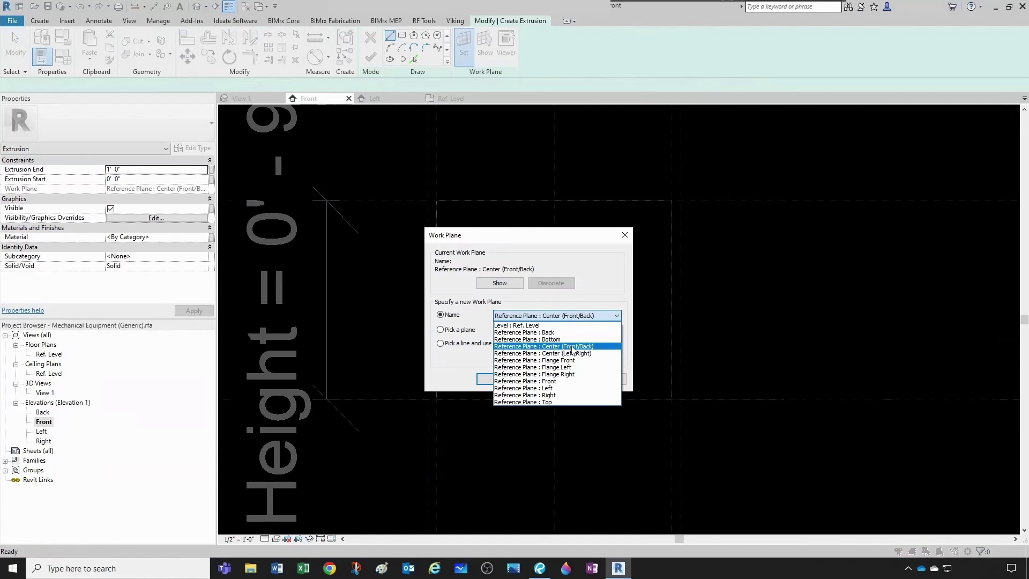
{"action": "left_click", "coordinate": [553, 382]}
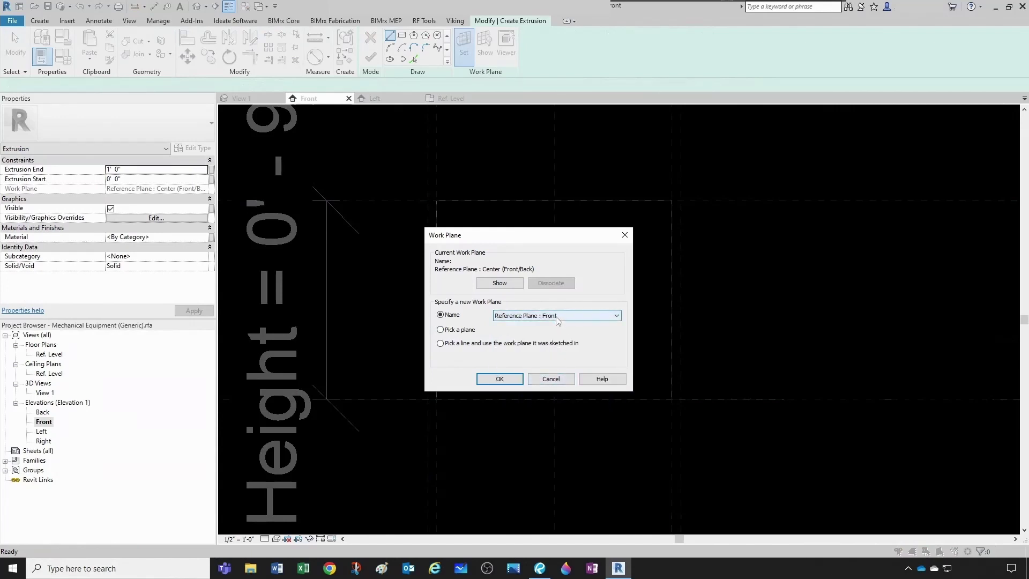
{"action": "left_click", "coordinate": [510, 383]}
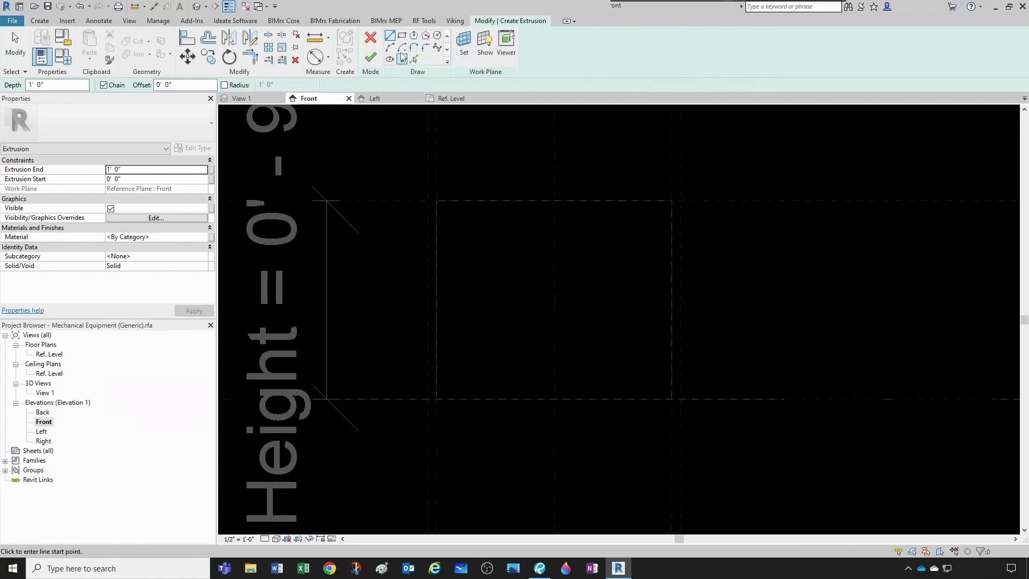
Step: Sketch a rectangle surrounding the box outline, about 1' 0 3/4" wide by 11" high
{"action": "left_click", "coordinate": [402, 35]}
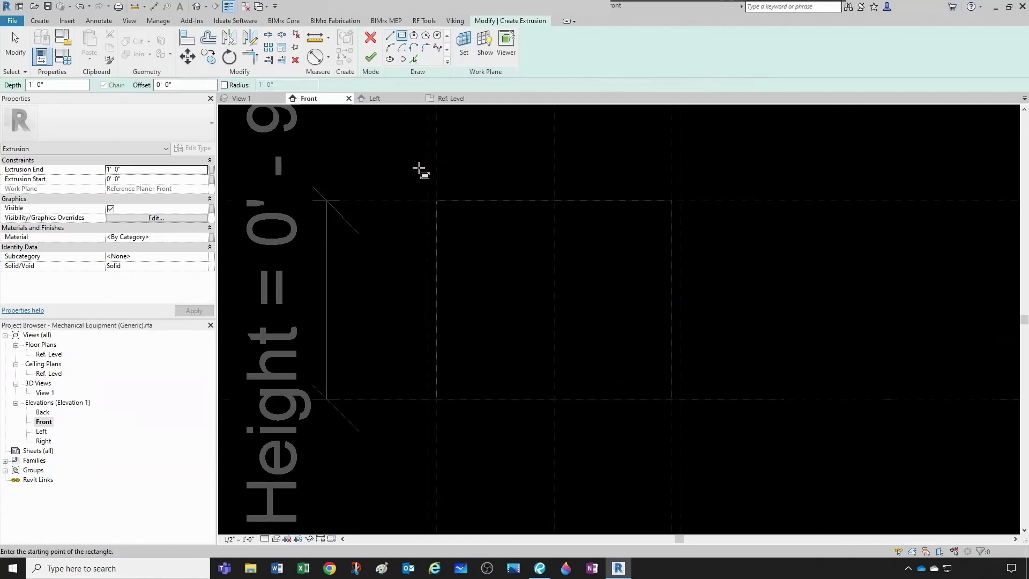
{"action": "left_click", "coordinate": [416, 182]}
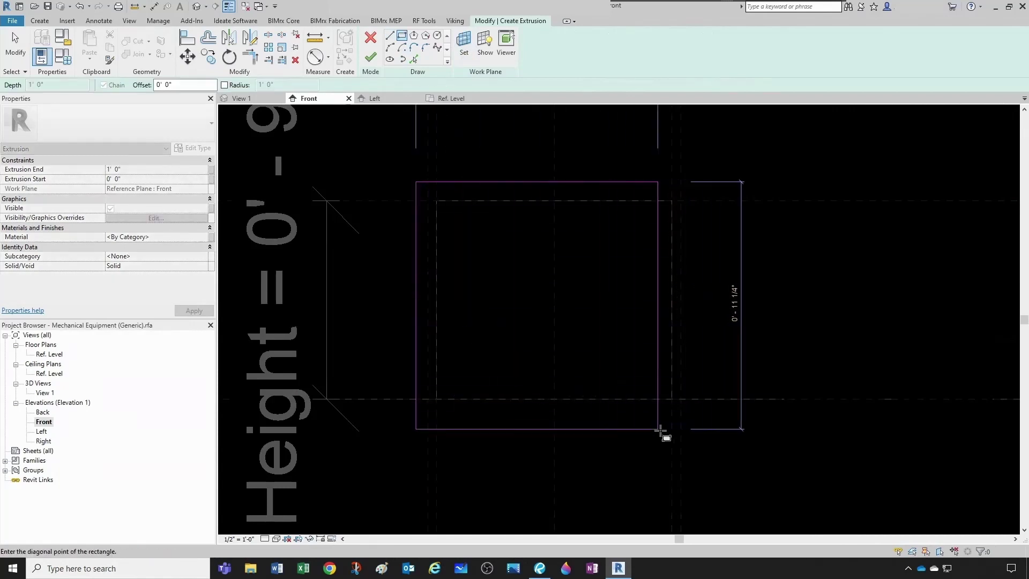
{"action": "left_click", "coordinate": [696, 424]}
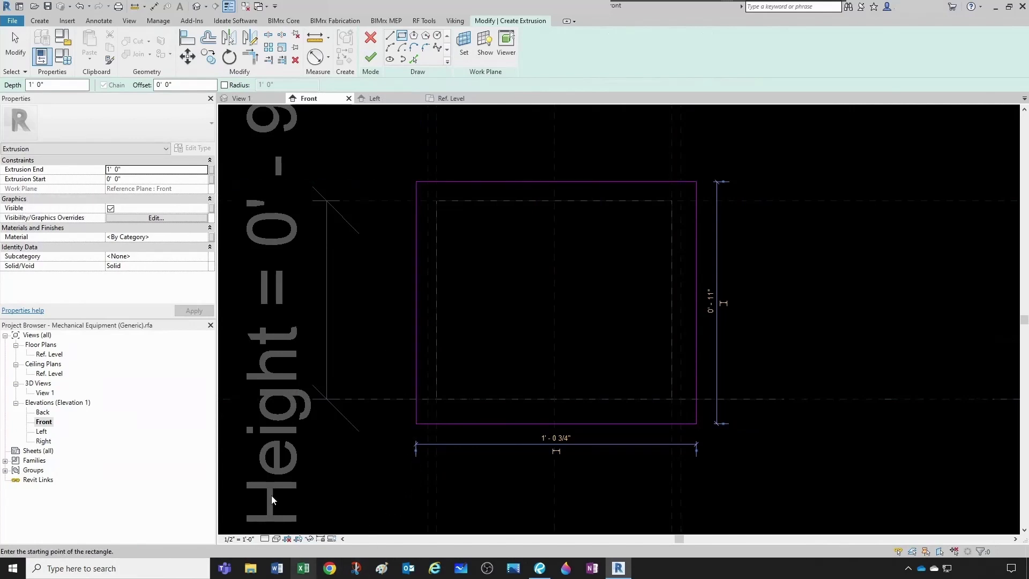
Step: Set the extrusion end to 4", finish the flange extrusion, and examine it beside the box in the 3D view
{"action": "left_click", "coordinate": [132, 169]}
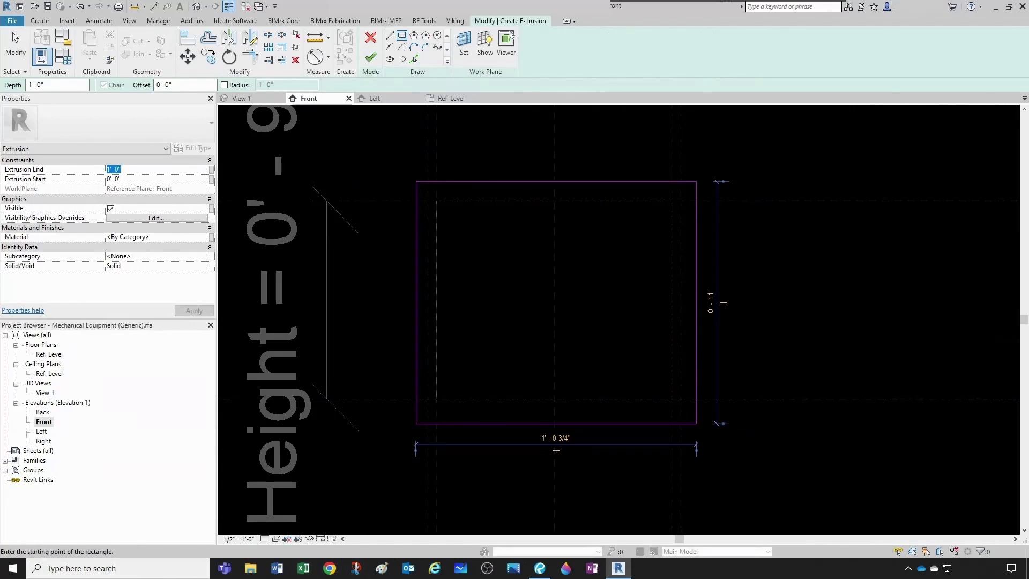
{"action": "type", "text": "4"}
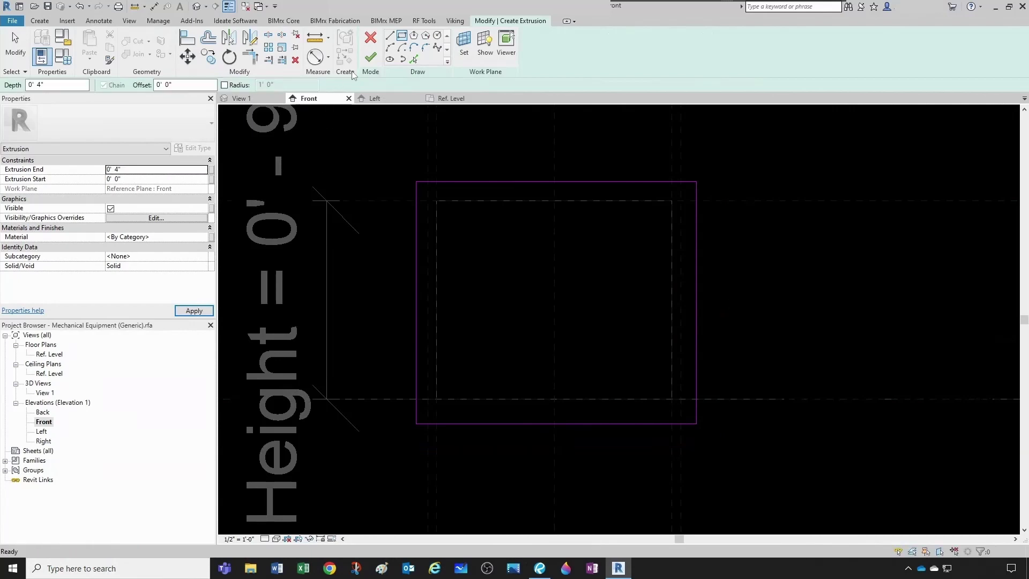
{"action": "left_click", "coordinate": [370, 58]}
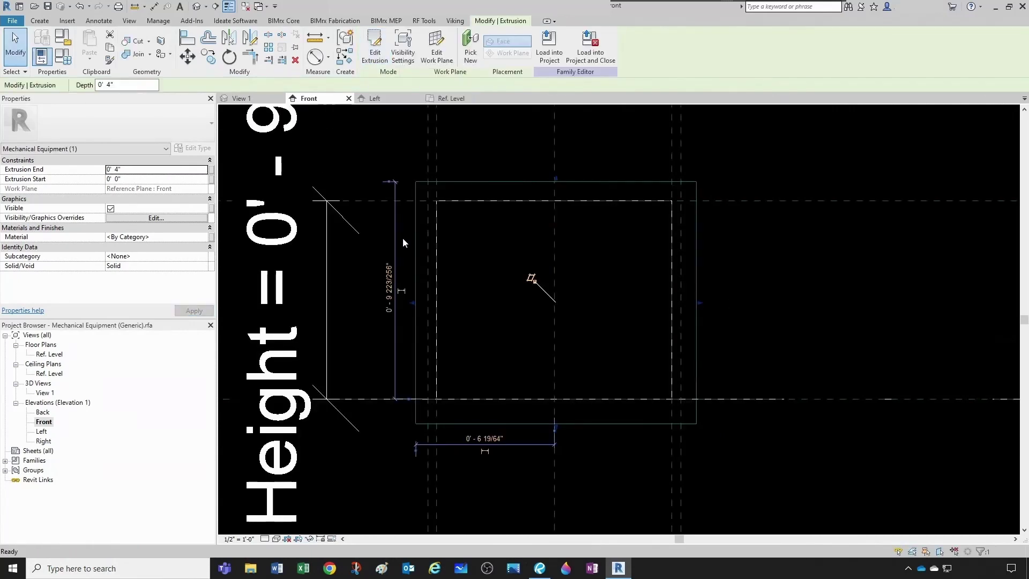
{"action": "left_click", "coordinate": [582, 259]}
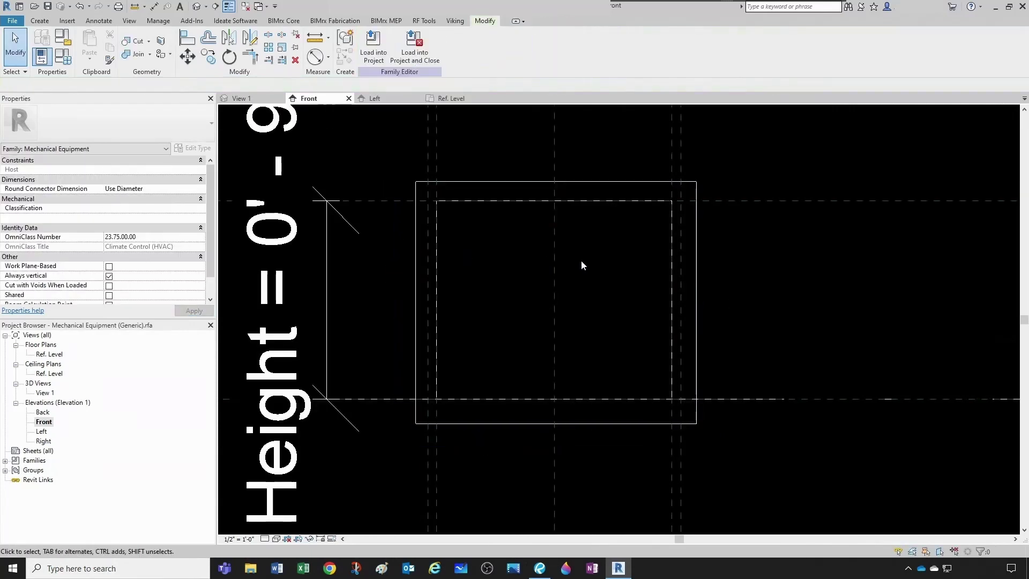
{"action": "left_click", "coordinate": [240, 98]}
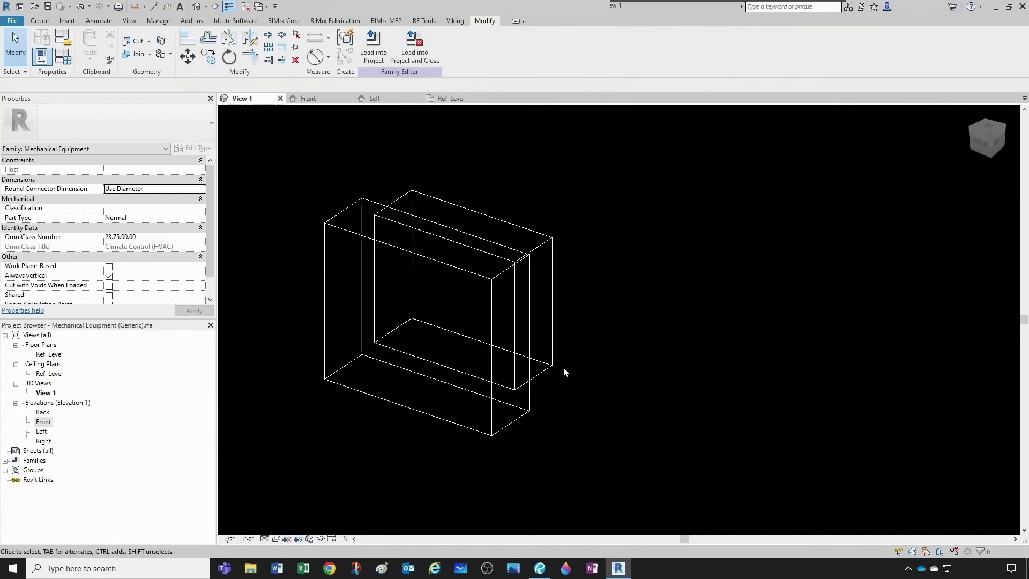
{"action": "middle_click_drag", "start_coordinate": [564, 367], "coordinate": [446, 328], "text": "shift"}
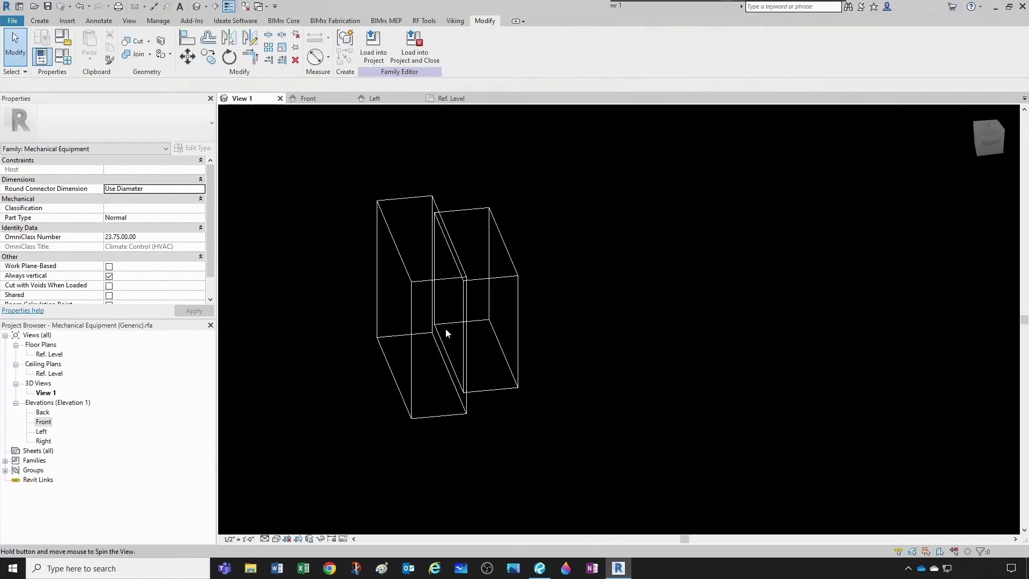
Step: Set the flange extrusion's end to 3" and view it beside the box
{"action": "left_click", "coordinate": [408, 272]}
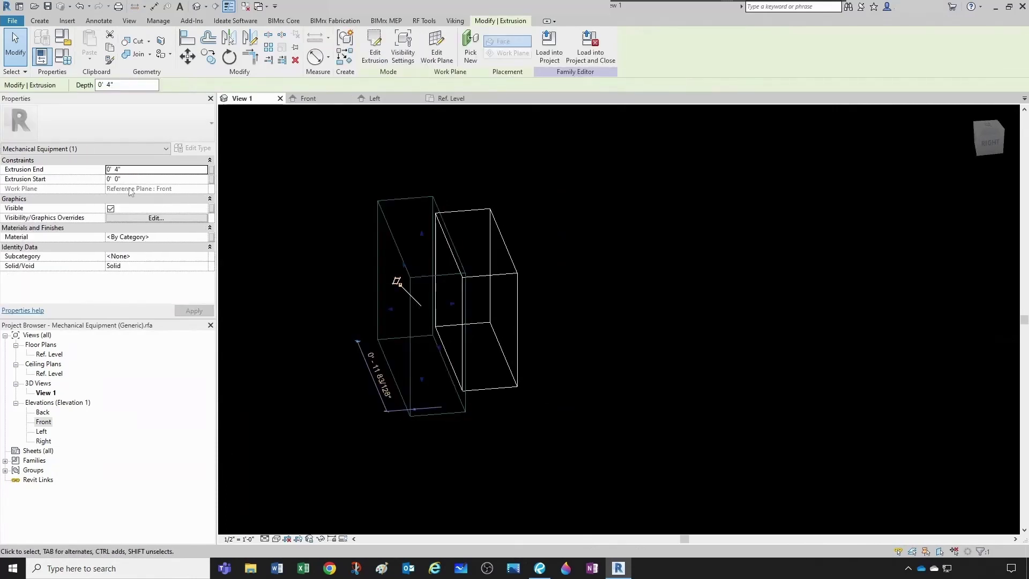
{"action": "left_click", "coordinate": [134, 170]}
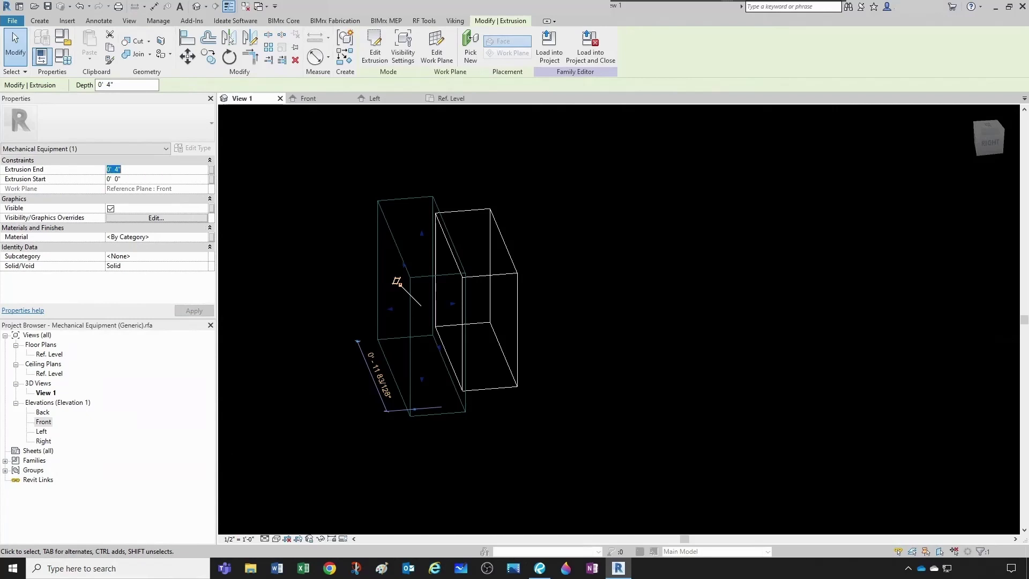
{"action": "type", "text": "3\""}
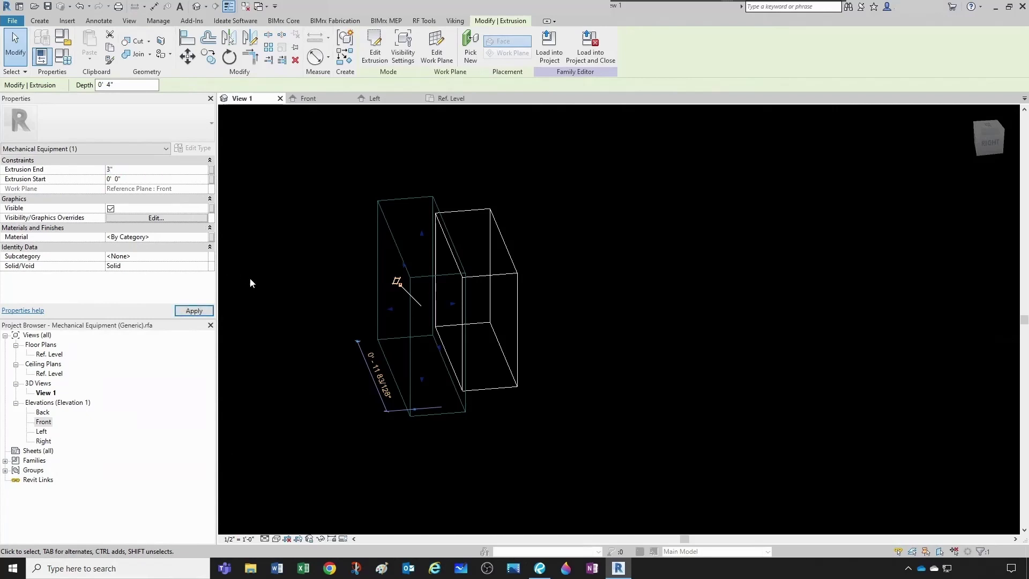
{"action": "left_click", "coordinate": [275, 276]}
{"action": "middle_click_drag", "start_coordinate": [355, 268], "coordinate": [455, 298], "text": "shift"}
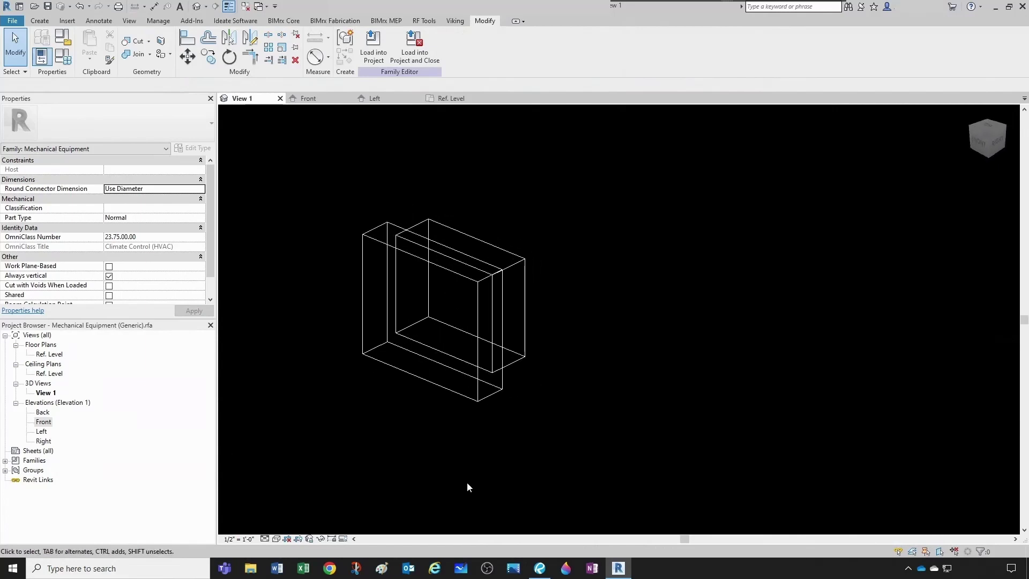
Step: Check the flange thickness in the Alert 3 spec sheet's Top View, and identify the Flange Front reference plane in Revit's Ref. Level plan
{"action": "left_click", "coordinate": [541, 571]}
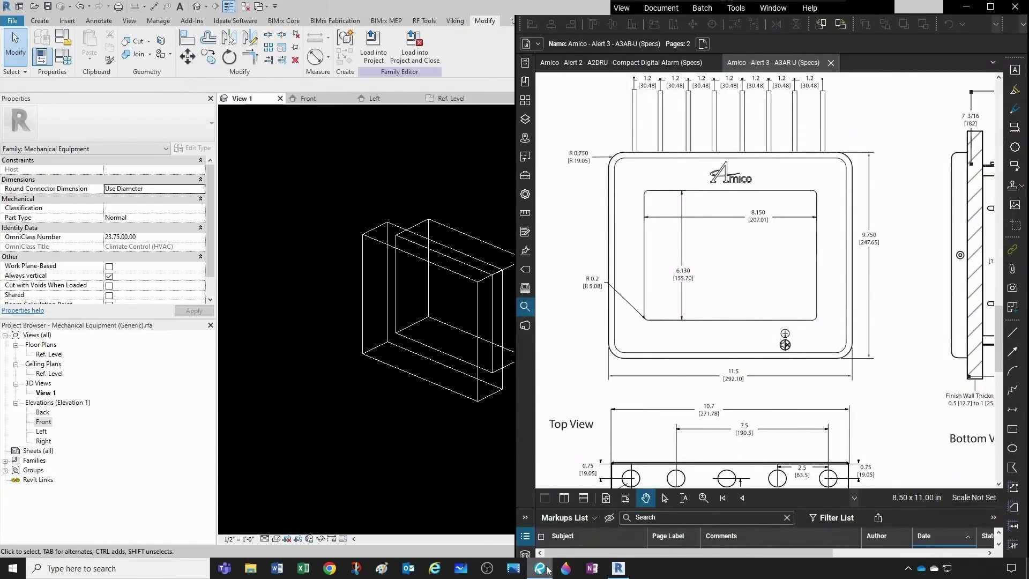
{"action": "scroll", "coordinate": [585, 329], "scroll_direction": "down", "scroll_amount": 5}
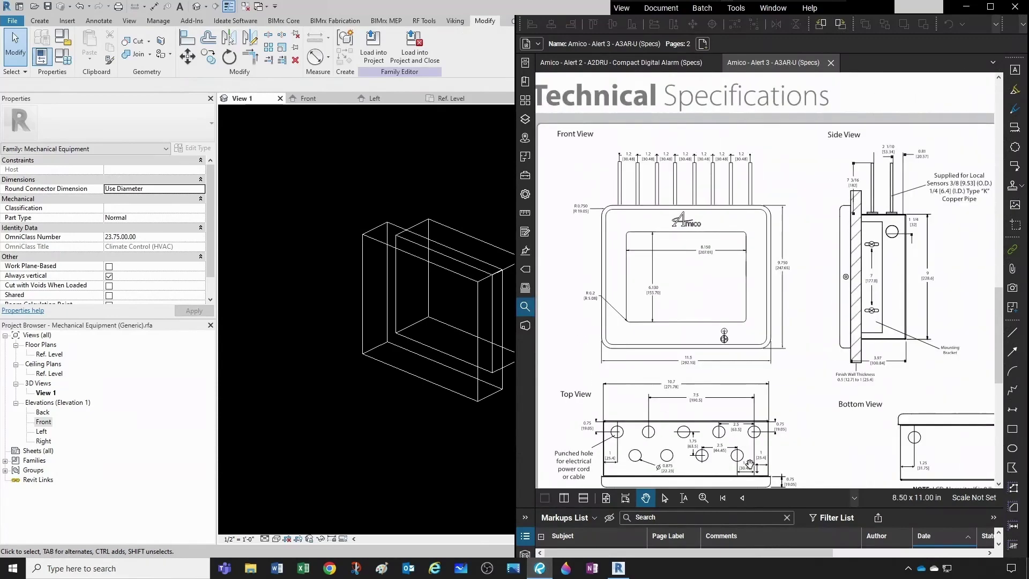
{"action": "scroll", "coordinate": [794, 455], "scroll_direction": "down", "scroll_amount": 2}
{"action": "scroll", "coordinate": [794, 454], "scroll_direction": "up", "scroll_amount": 4}
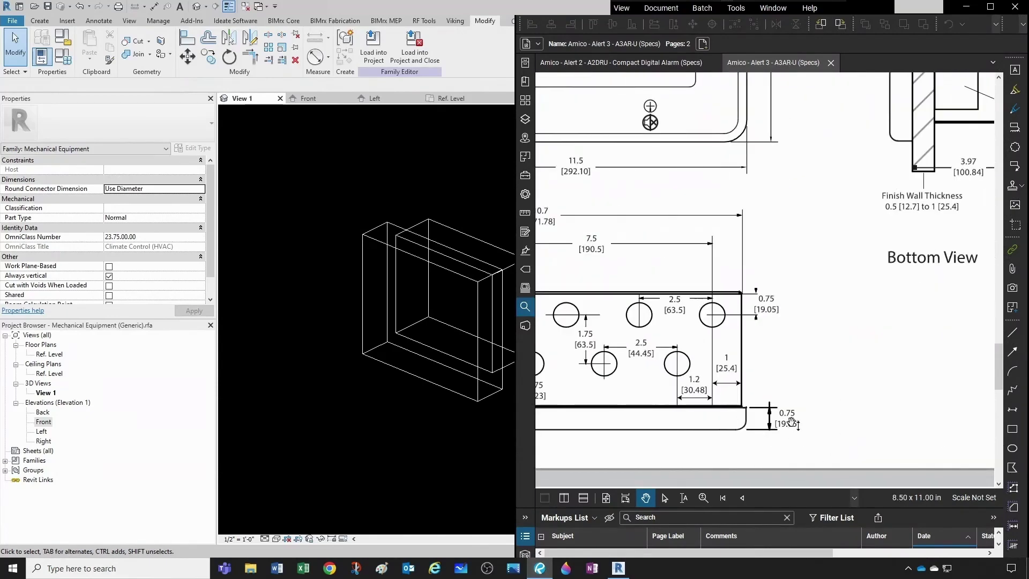
{"action": "left_click", "coordinate": [393, 408]}
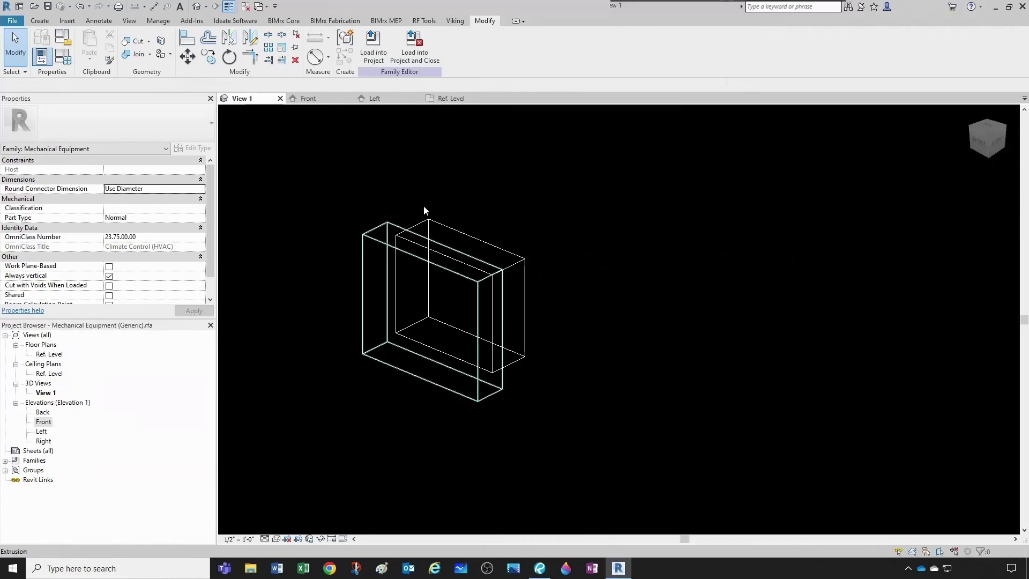
{"action": "left_click", "coordinate": [443, 100]}
{"action": "scroll", "coordinate": [445, 375], "scroll_direction": "up", "scroll_amount": 5}
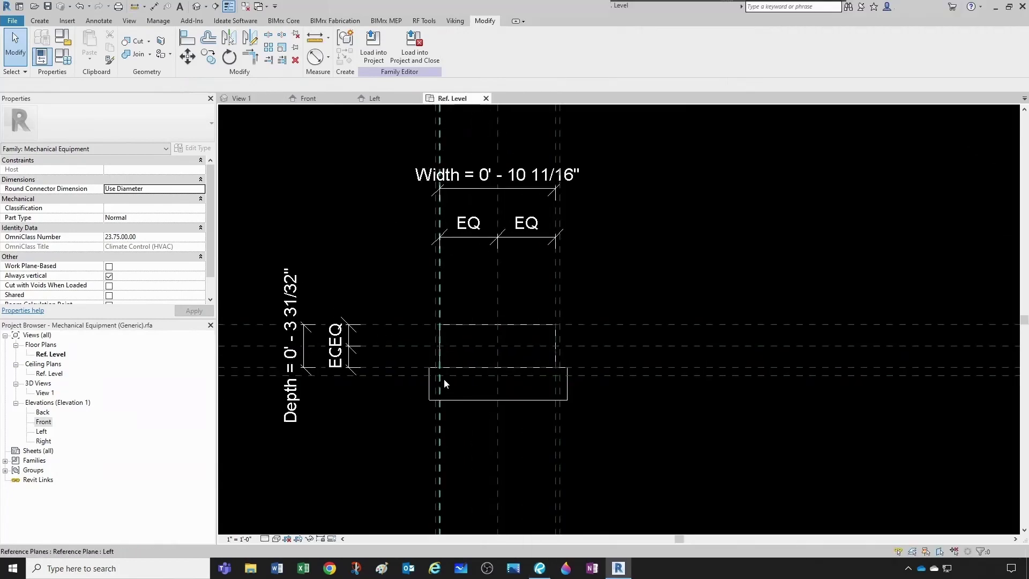
{"action": "left_click", "coordinate": [362, 375]}
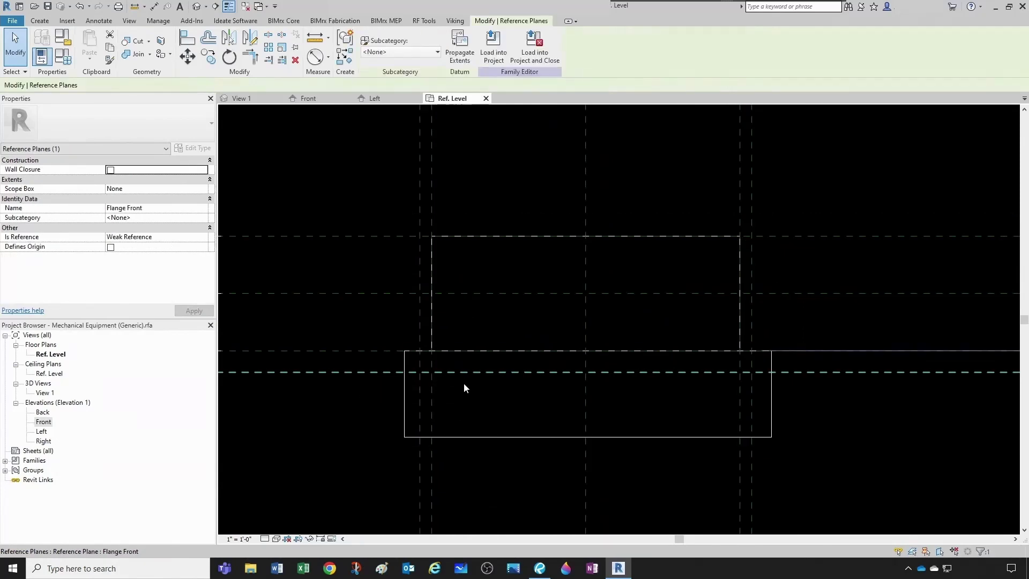
{"action": "scroll", "coordinate": [466, 386], "scroll_direction": "down", "scroll_amount": 4}
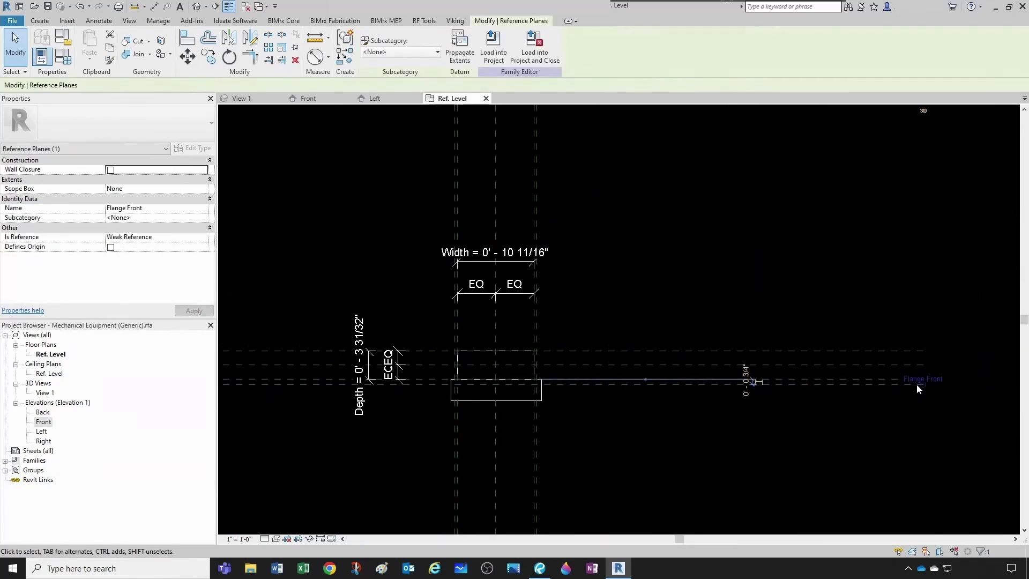
{"action": "scroll", "coordinate": [501, 394], "scroll_direction": "up", "scroll_amount": 6}
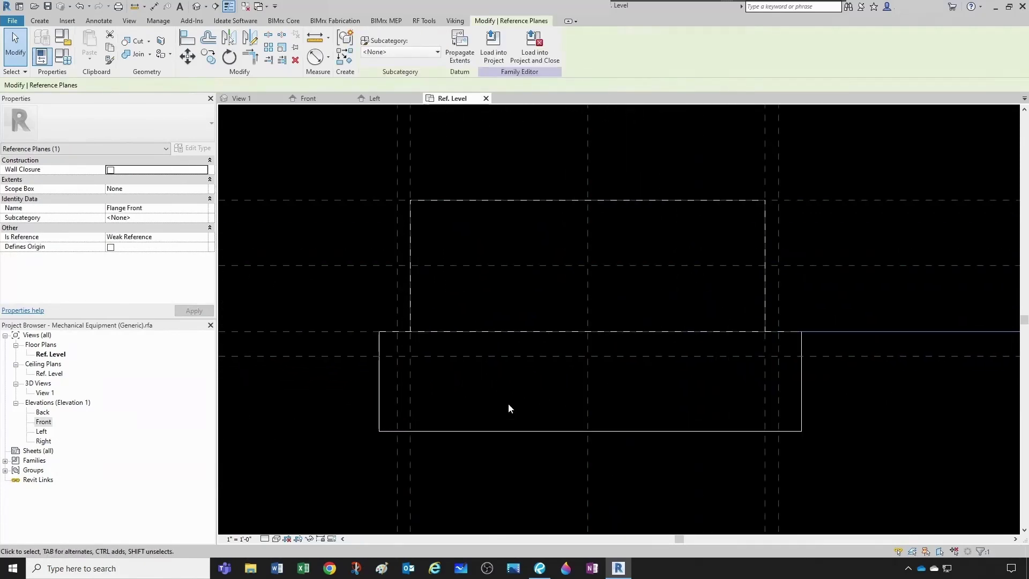
{"action": "key", "text": "Escape"}
Step: Align the flange extrusion's front face to the Flange Front reference plane and lock the alignment
{"action": "key", "text": "a"}
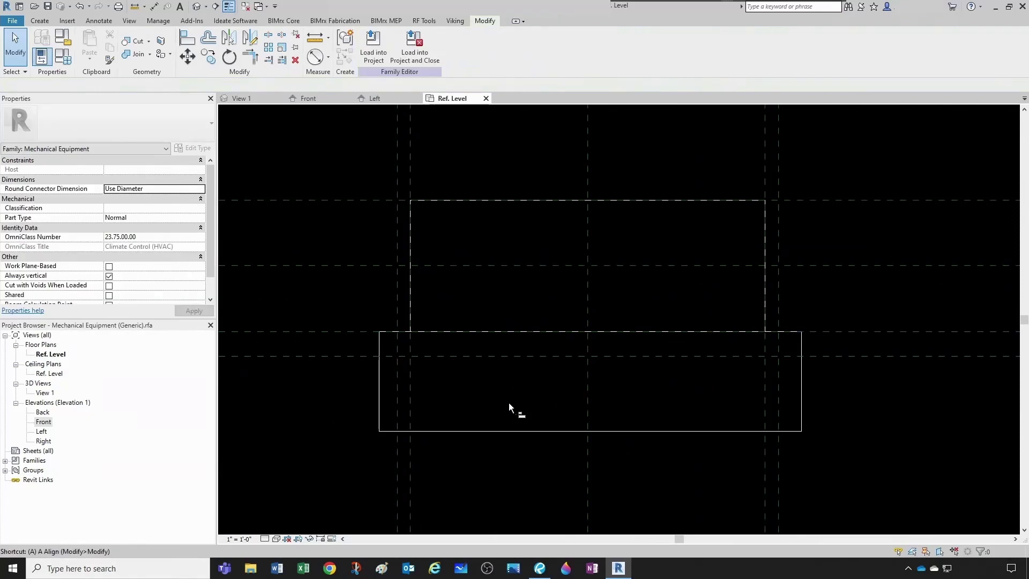
{"action": "key", "text": "l"}
{"action": "scroll", "coordinate": [512, 401], "scroll_direction": "up", "scroll_amount": 2}
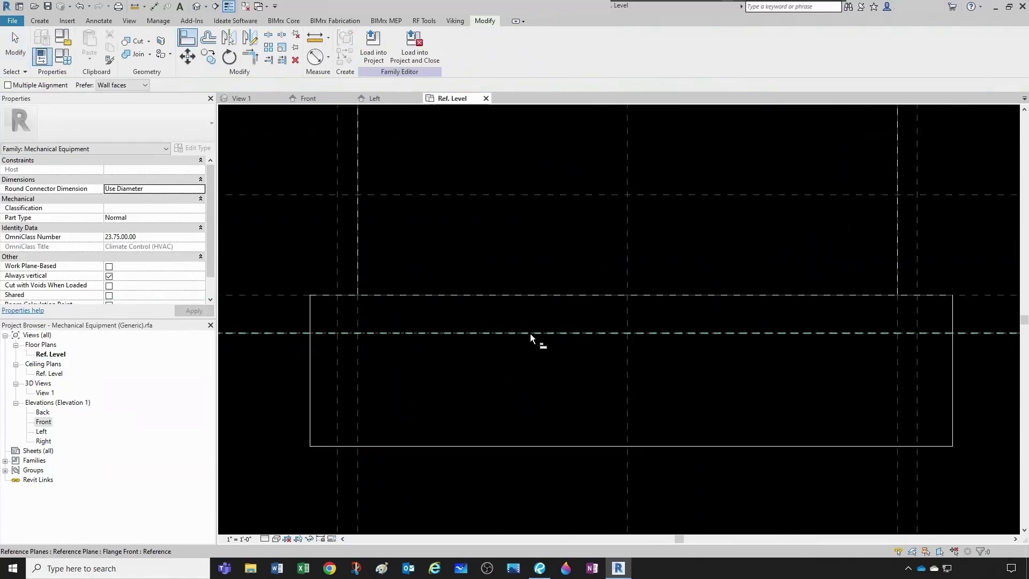
{"action": "left_click", "coordinate": [529, 333]}
{"action": "left_click", "coordinate": [558, 445]}
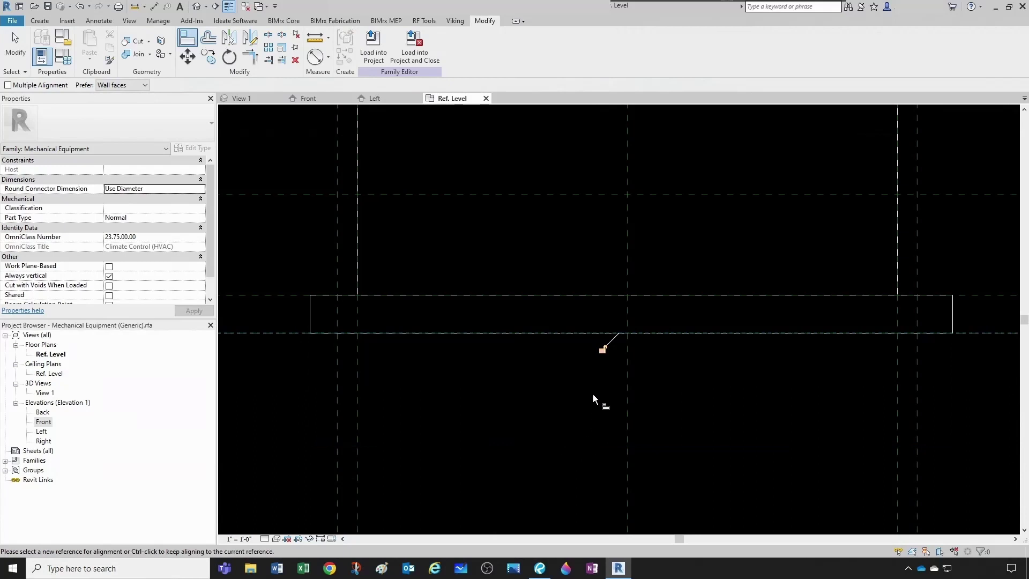
{"action": "left_click", "coordinate": [603, 347]}
Step: Align the flange extrusion's left side to the outer left reference plane and lock the alignment
{"action": "middle_click_drag", "start_coordinate": [451, 407], "coordinate": [622, 450]}
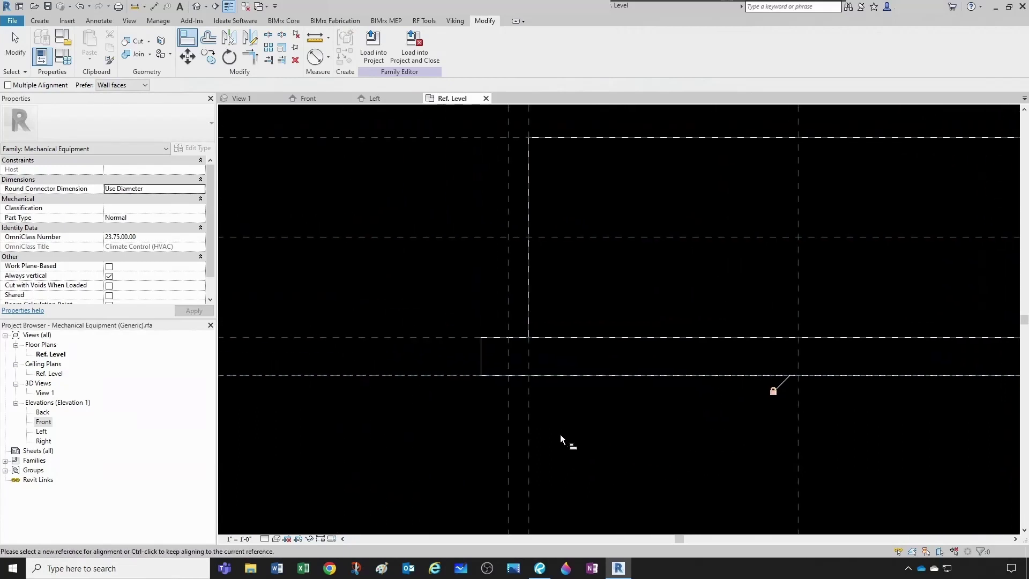
{"action": "left_click", "coordinate": [508, 358]}
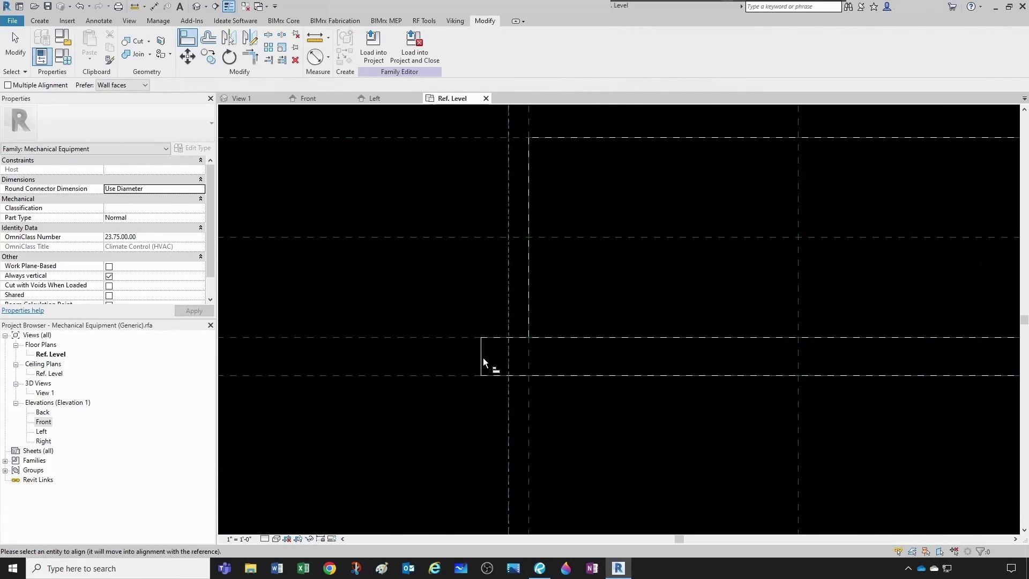
{"action": "left_click", "coordinate": [481, 356]}
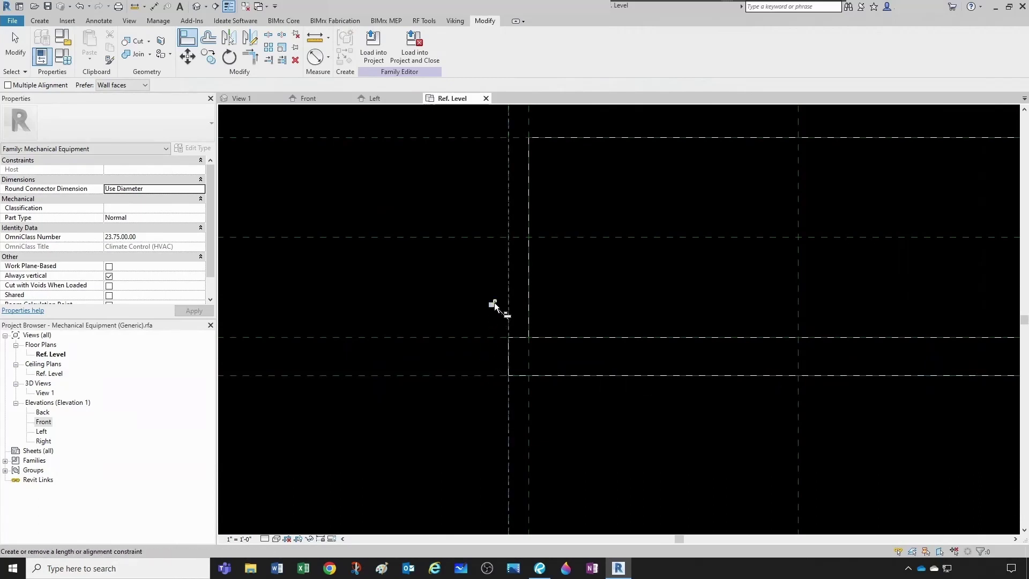
{"action": "scroll", "coordinate": [460, 381], "scroll_direction": "down", "scroll_amount": 3}
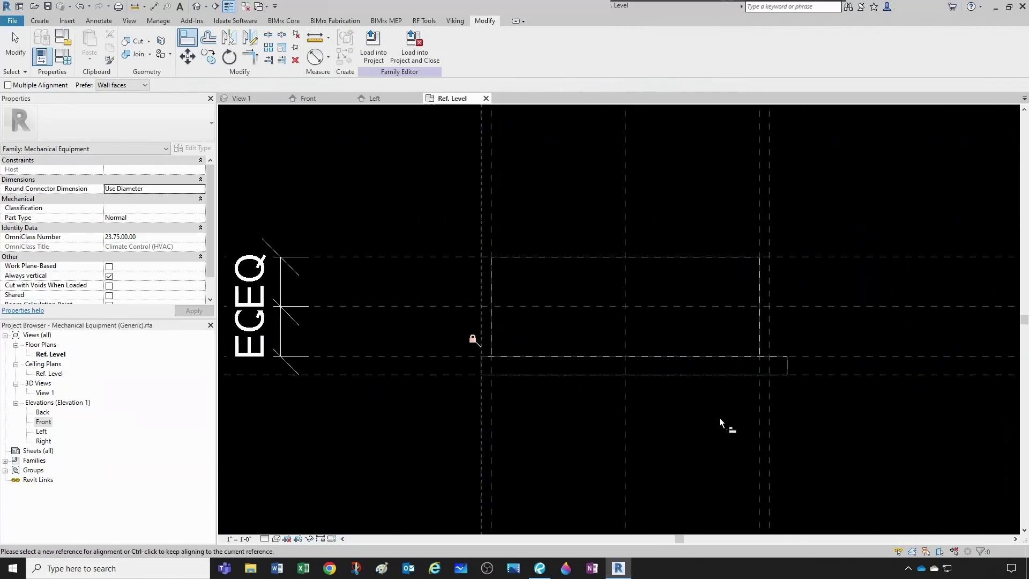
Step: Align the flange extrusion's right side to the Flange Right reference plane
{"action": "middle_click_drag", "start_coordinate": [721, 424], "coordinate": [657, 423]}
{"action": "scroll", "coordinate": [690, 384], "scroll_direction": "up", "scroll_amount": 3}
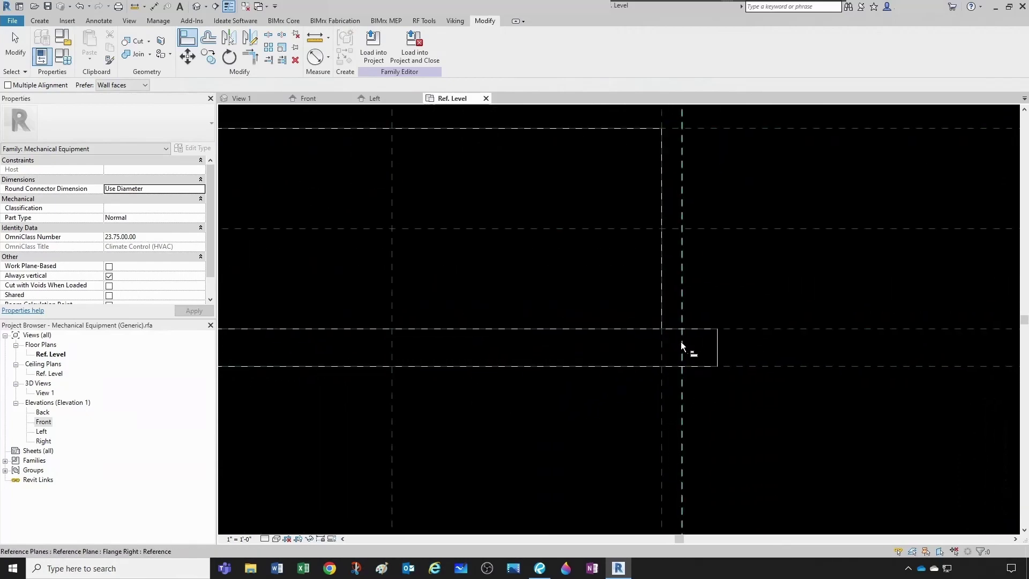
{"action": "left_click", "coordinate": [718, 362]}
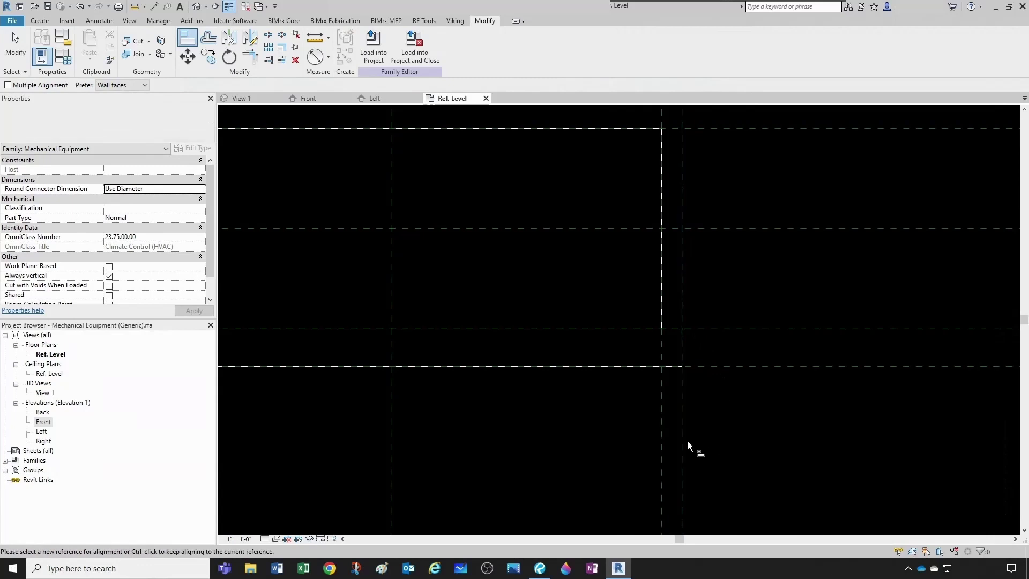
{"action": "scroll", "coordinate": [687, 442], "scroll_direction": "down", "scroll_amount": 2}
{"action": "scroll", "coordinate": [687, 444], "scroll_direction": "down", "scroll_amount": 1}
Step: Examine the aligned flange against the box from several angles in 3D View 1, and end the Align command
{"action": "left_click", "coordinate": [241, 98]}
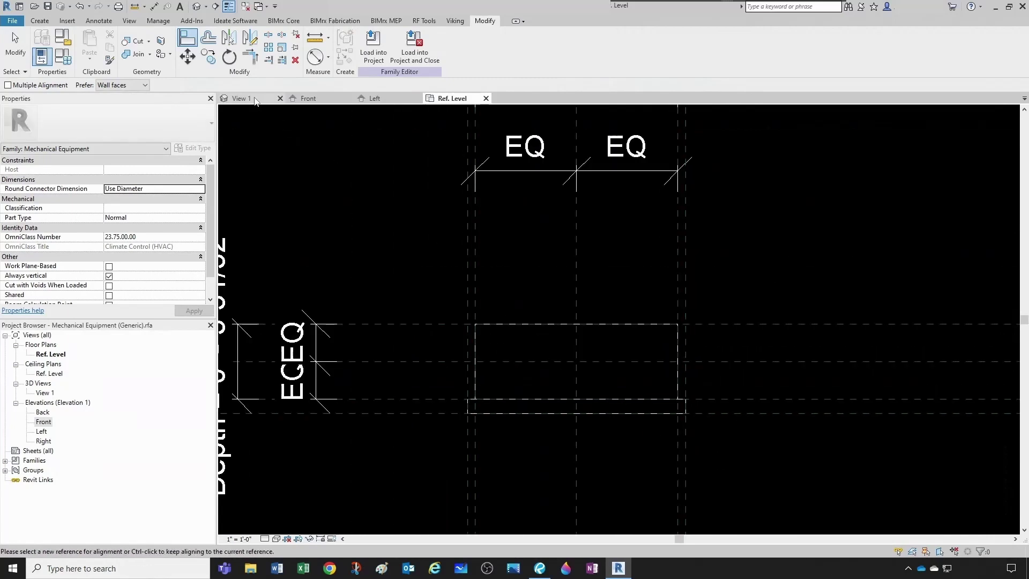
{"action": "middle_click_drag", "start_coordinate": [477, 271], "coordinate": [498, 277], "text": "shift"}
{"action": "scroll", "coordinate": [379, 236], "scroll_direction": "up", "scroll_amount": 3}
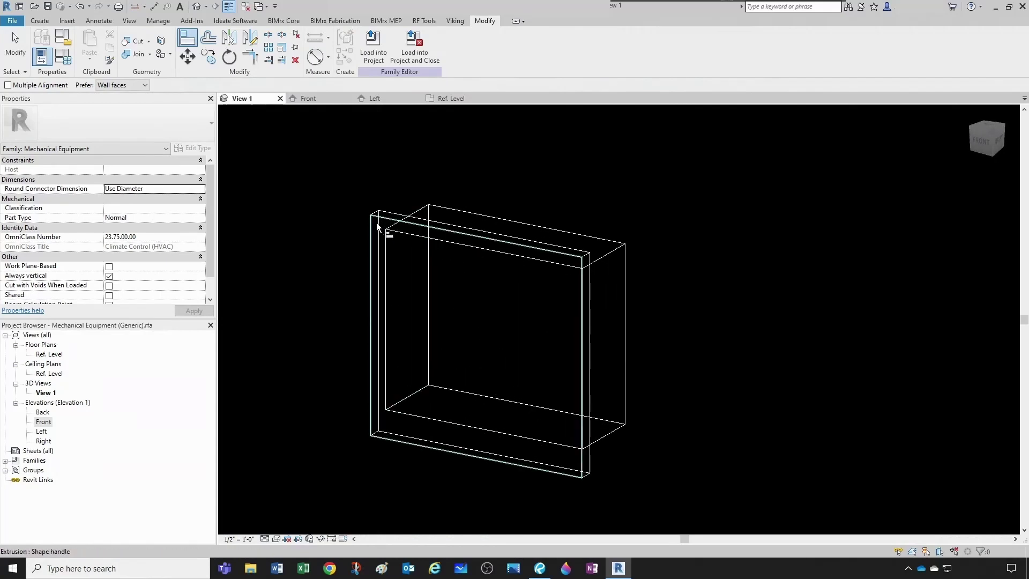
{"action": "scroll", "coordinate": [402, 274], "scroll_direction": "down", "scroll_amount": 2}
{"action": "mouse_move", "coordinate": [402, 274]}
{"action": "middle_mouse_down", "text": "shift"}
{"action": "mouse_move", "coordinate": [443, 317]}
{"action": "mouse_move", "coordinate": [419, 329]}
{"action": "mouse_move", "coordinate": [368, 319]}
{"action": "mouse_move", "coordinate": [416, 328]}
{"action": "mouse_move", "coordinate": [414, 268]}
{"action": "middle_mouse_up", "text": "shift"}
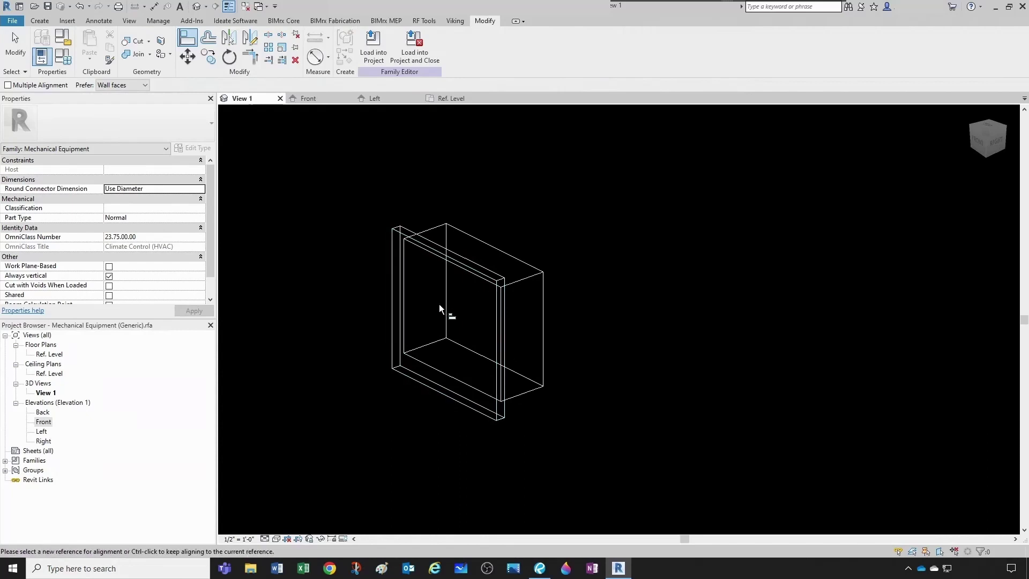
{"action": "middle_click_drag", "start_coordinate": [439, 304], "coordinate": [481, 312], "text": "shift"}
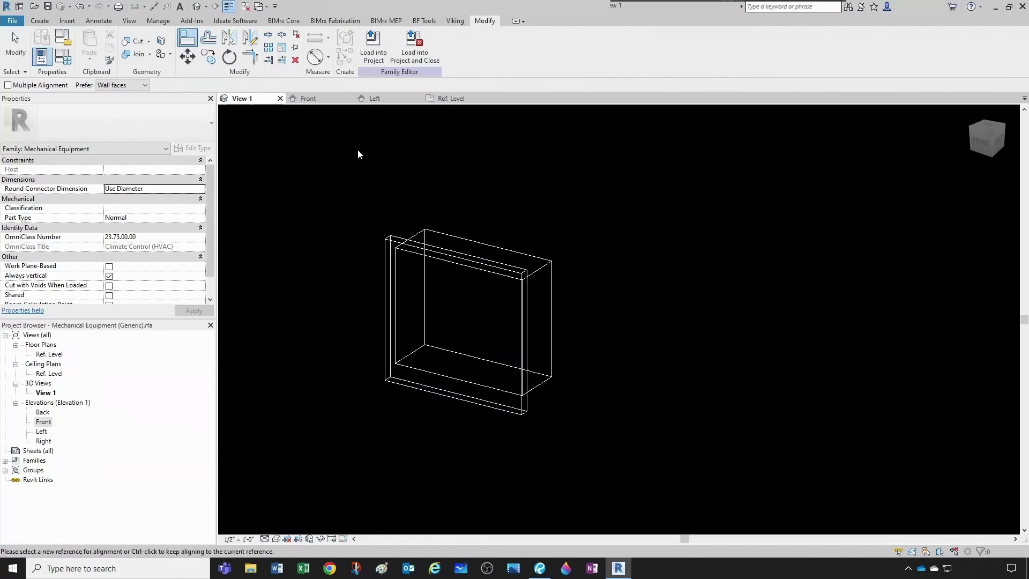
{"action": "key", "text": "Escape"}
Step: Open the flange extrusion's sketch for editing in the Front elevation and check the outer corner radius in the Alert 3 spec sheet
{"action": "left_click", "coordinate": [313, 99]}
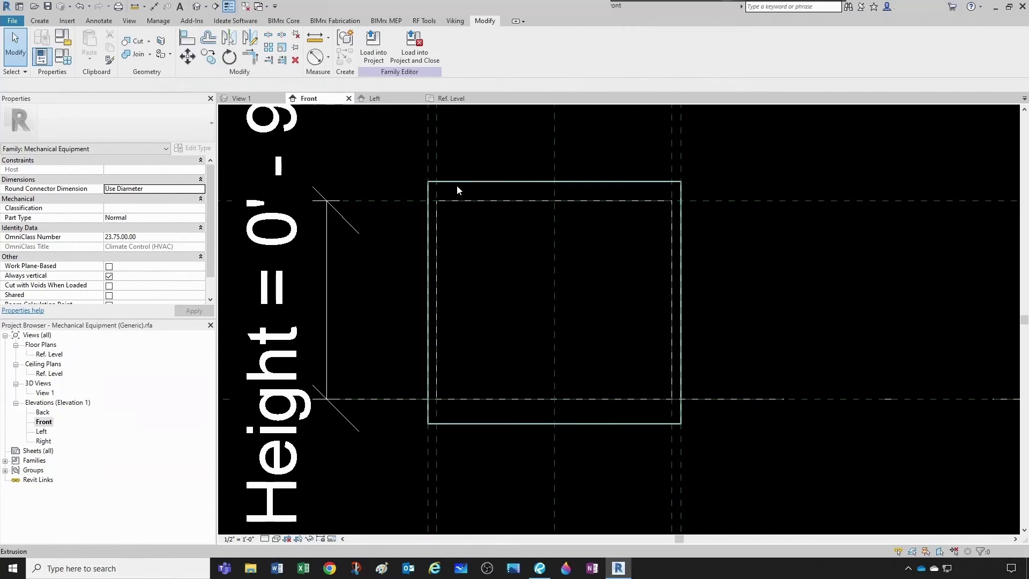
{"action": "left_click", "coordinate": [457, 185]}
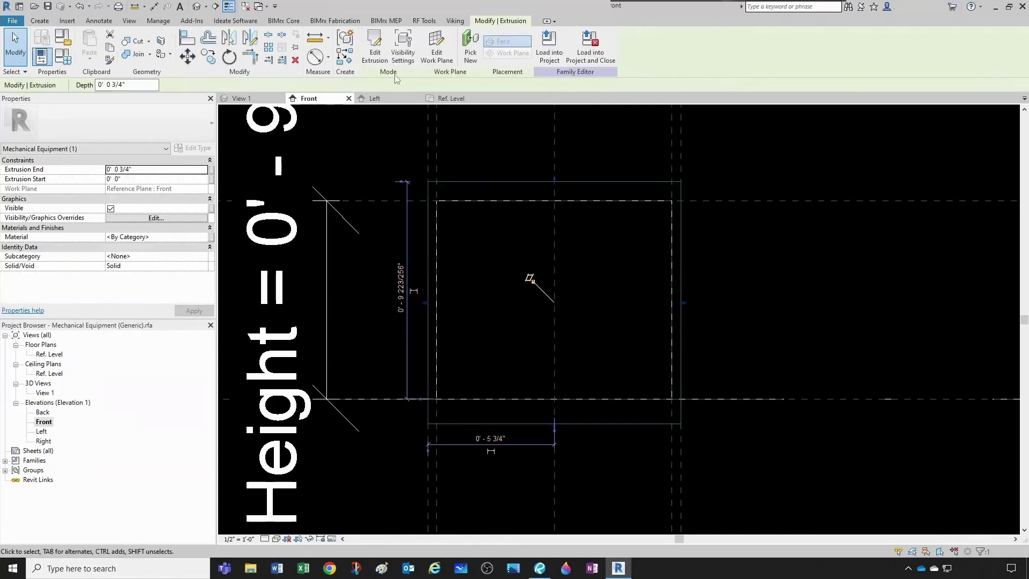
{"action": "left_click", "coordinate": [374, 47]}
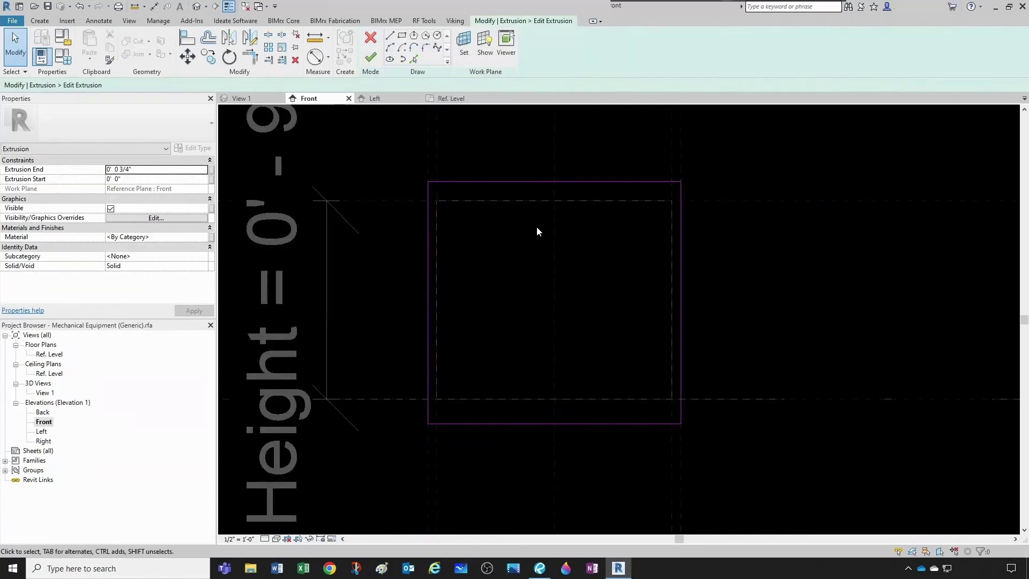
{"action": "scroll", "coordinate": [536, 231], "scroll_direction": "up", "scroll_amount": 1}
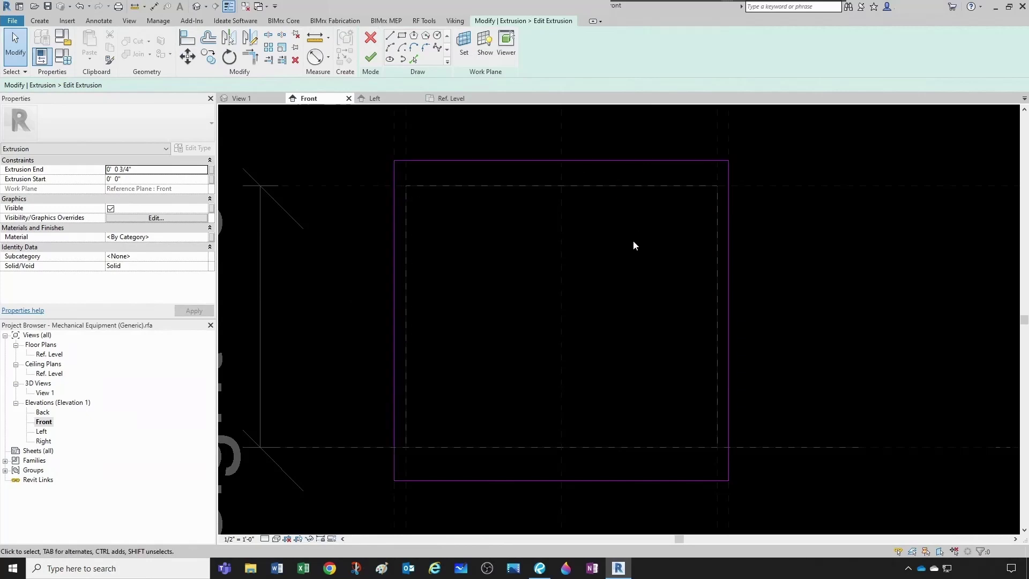
{"action": "scroll", "coordinate": [455, 205], "scroll_direction": "up", "scroll_amount": 1}
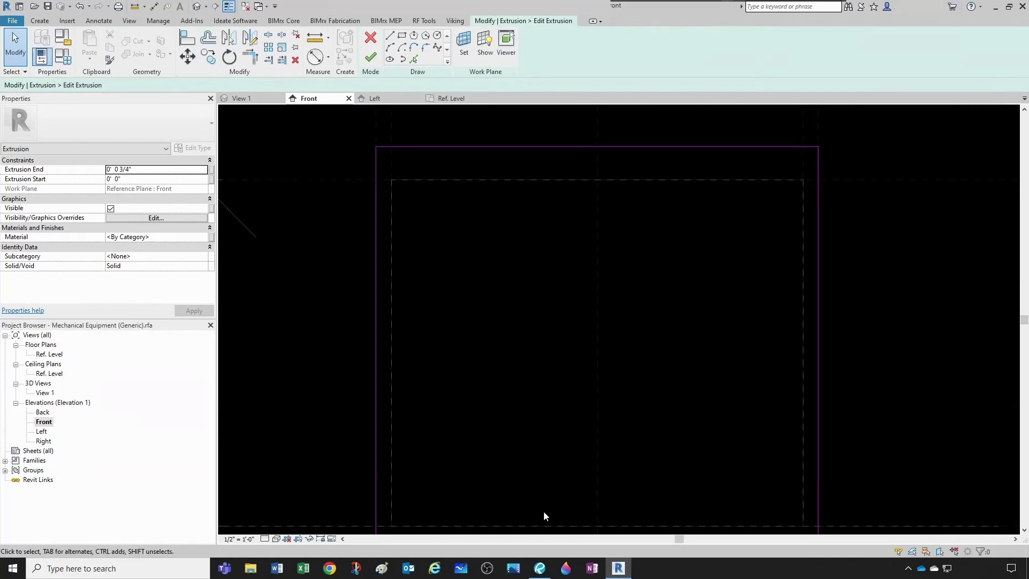
{"action": "left_click", "coordinate": [540, 568]}
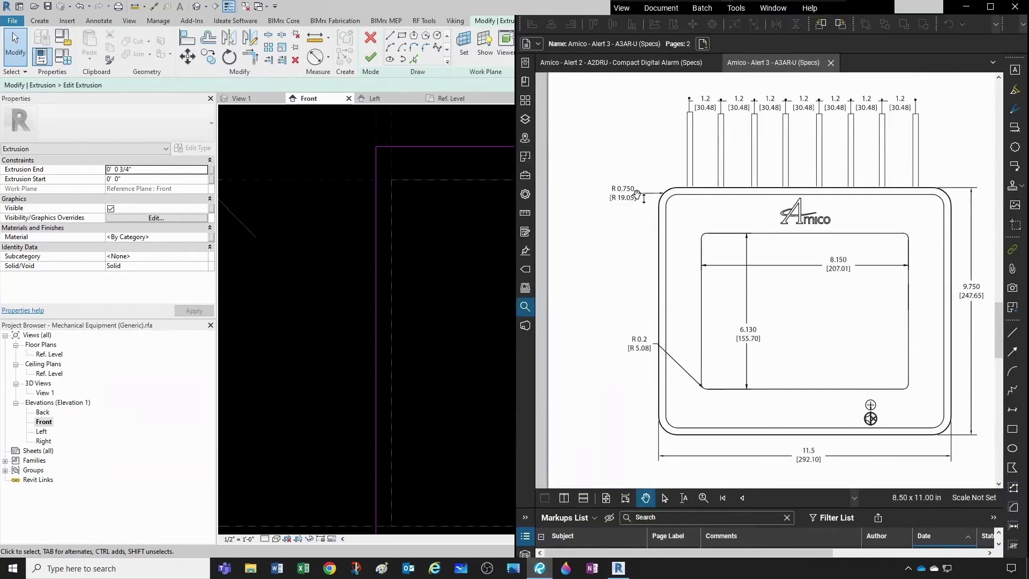
{"action": "left_click", "coordinate": [487, 263]}
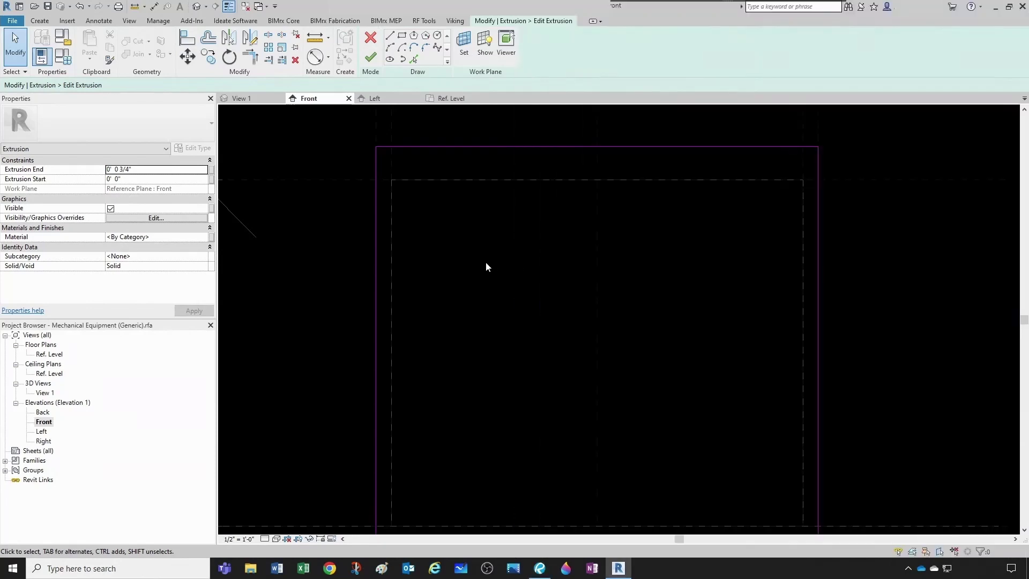
Step: Round the upper-left corner of the flange sketch with a fillet arc of 3/4" fixed radius
{"action": "left_click", "coordinate": [425, 47]}
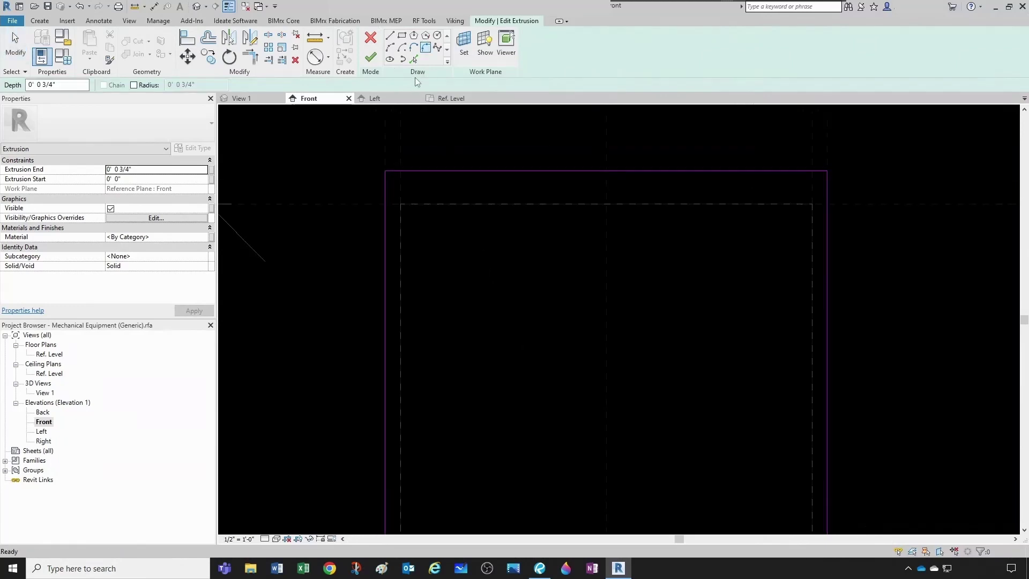
{"action": "left_click", "coordinate": [134, 85]}
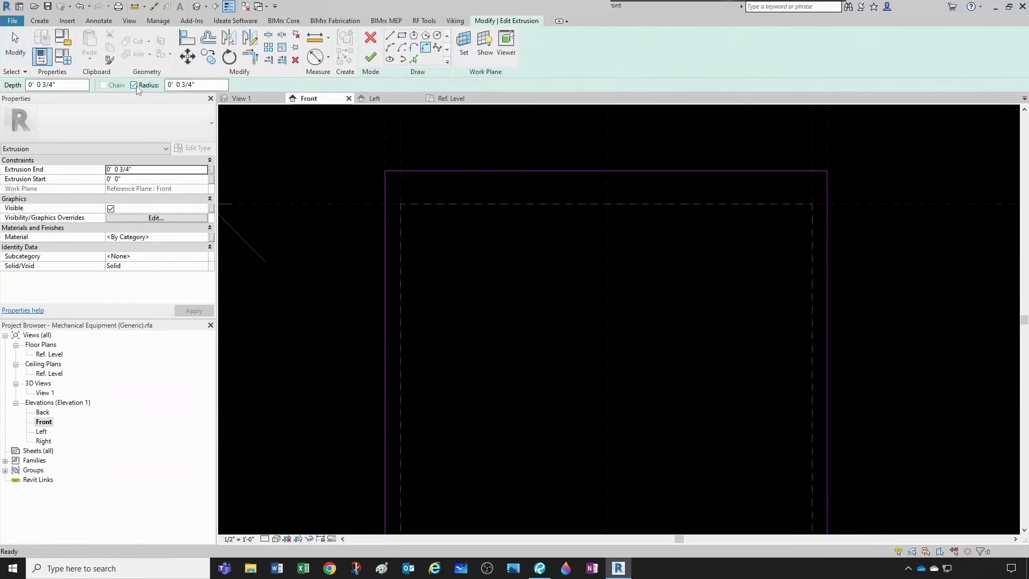
{"action": "left_click", "coordinate": [416, 172]}
{"action": "left_click", "coordinate": [389, 185]}
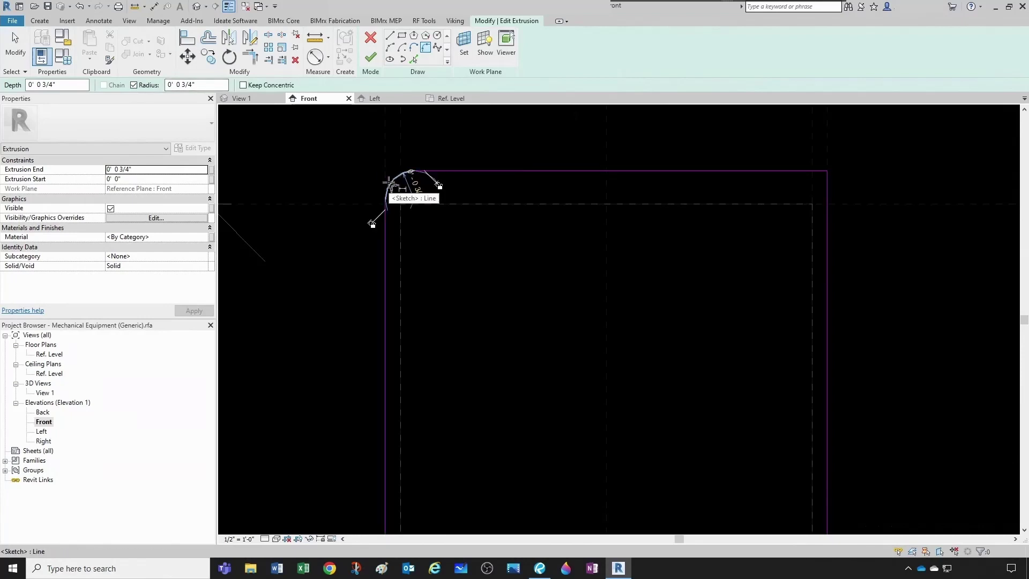
Step: Round the upper-right corner of the flange sketch with a fillet arc of 3/4" fixed radius
{"action": "key", "text": "Escape"}
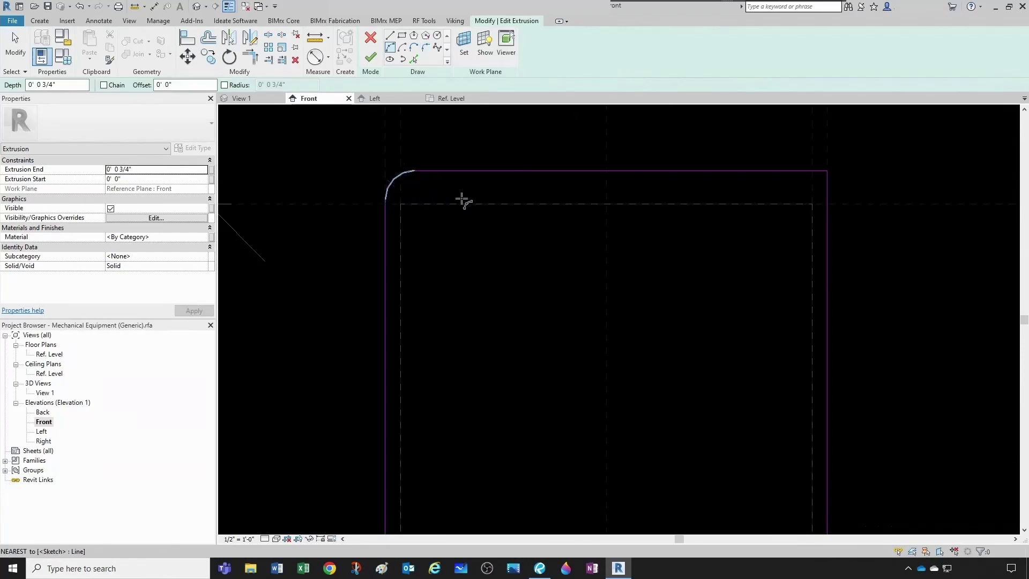
{"action": "key", "text": "Escape"}
{"action": "left_click", "coordinate": [426, 48]}
{"action": "left_click", "coordinate": [427, 49]}
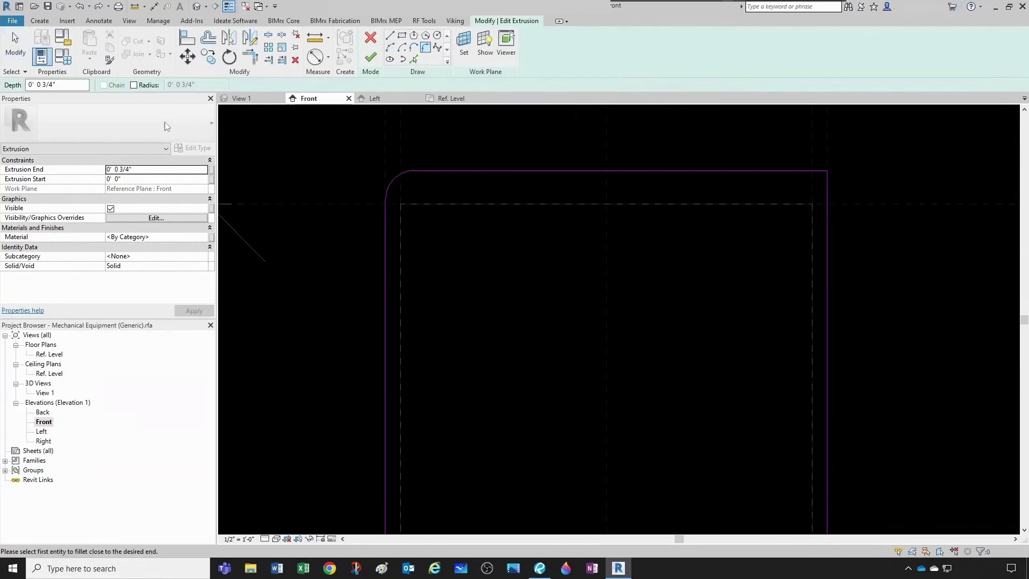
{"action": "left_click", "coordinate": [134, 86]}
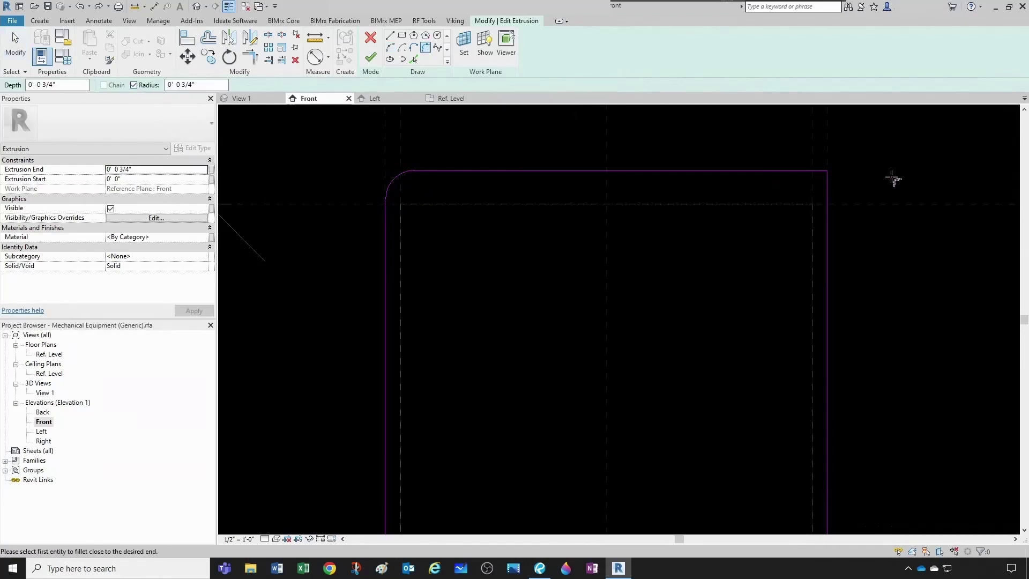
{"action": "left_click", "coordinate": [797, 171]}
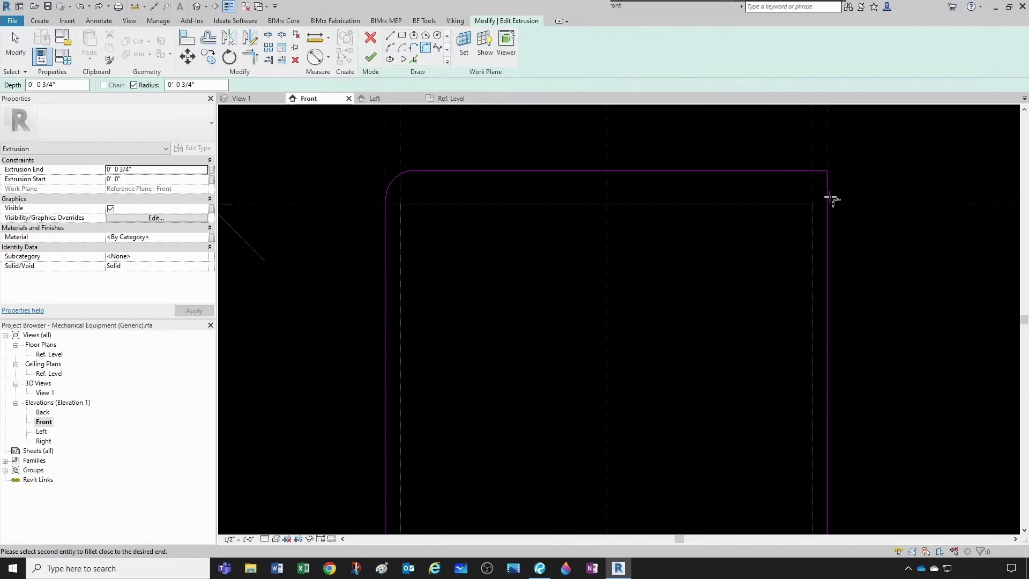
{"action": "left_click", "coordinate": [830, 200]}
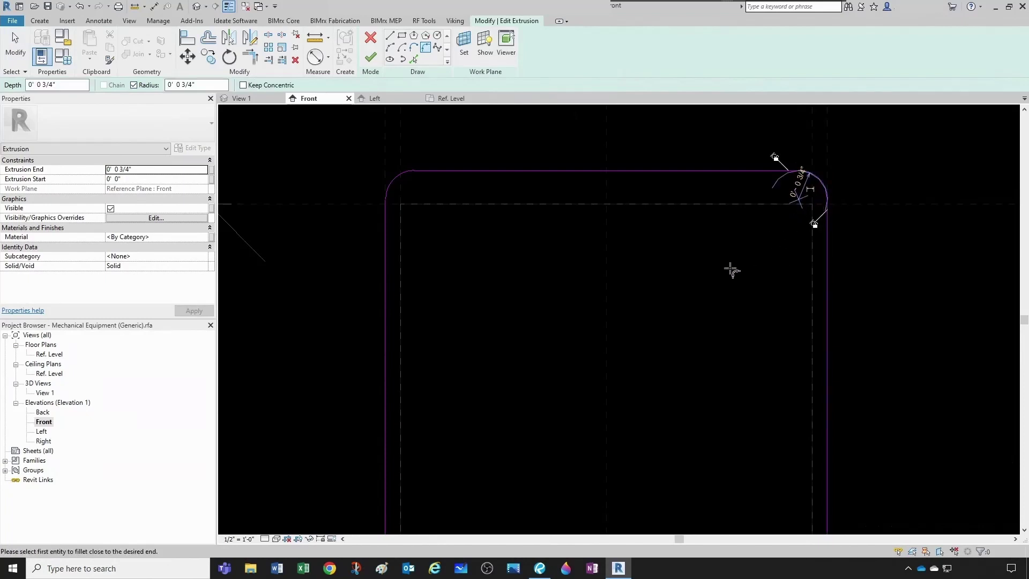
Step: Round both lower corners of the flange sketch with 3/4" fillet arcs and end the fillet command
{"action": "scroll", "coordinate": [715, 324], "scroll_direction": "down", "scroll_amount": 5}
{"action": "scroll", "coordinate": [727, 329], "scroll_direction": "up", "scroll_amount": 6}
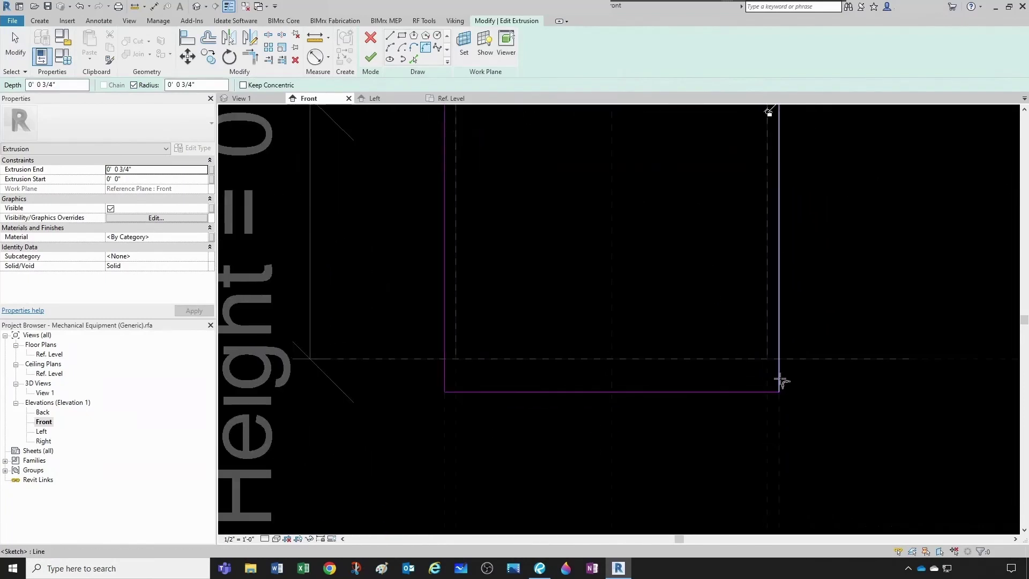
{"action": "left_click", "coordinate": [740, 393]}
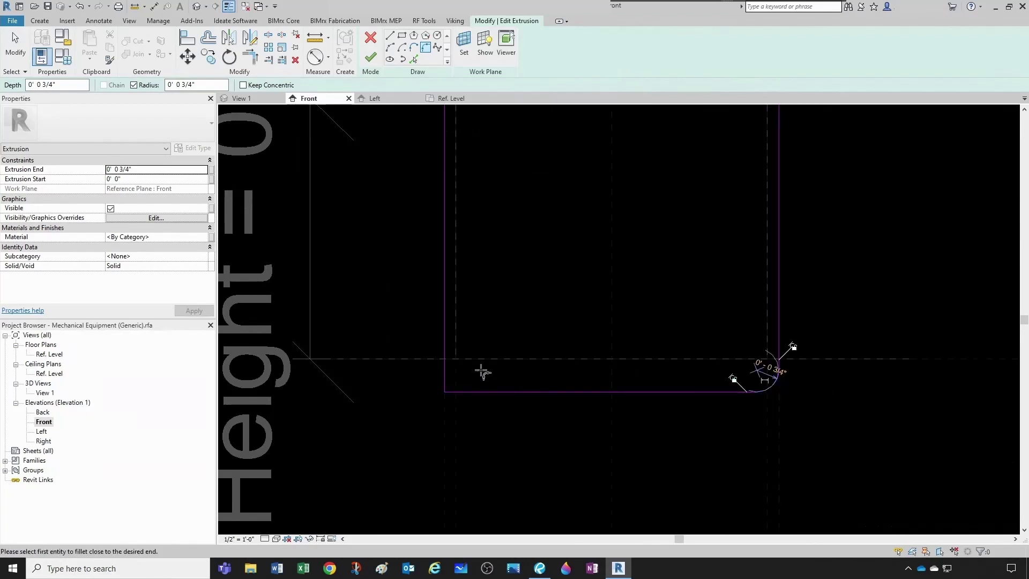
{"action": "left_click", "coordinate": [473, 392]}
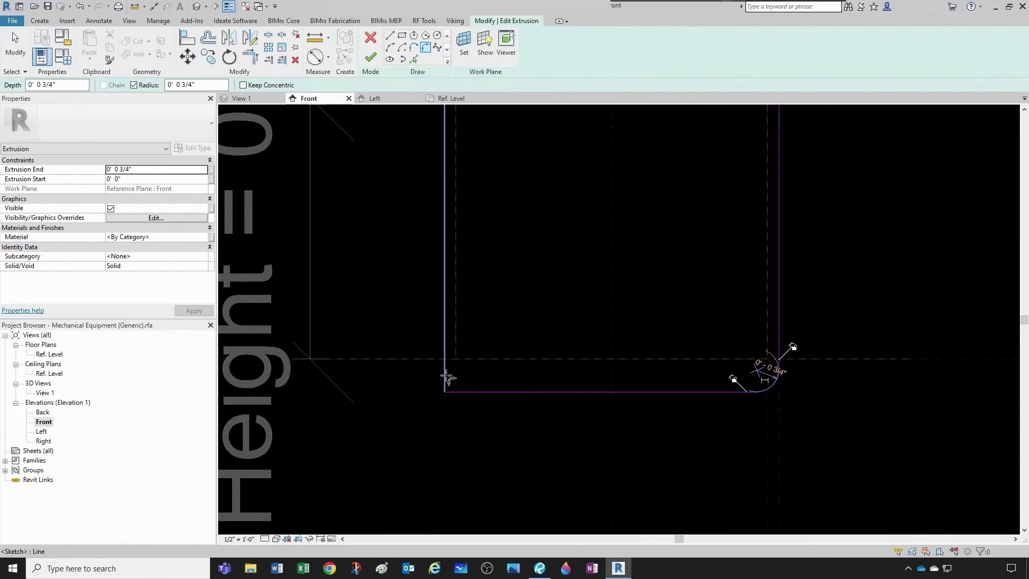
{"action": "left_click", "coordinate": [447, 378]}
{"action": "key", "text": "Escape"}
{"action": "key", "text": "Escape"}
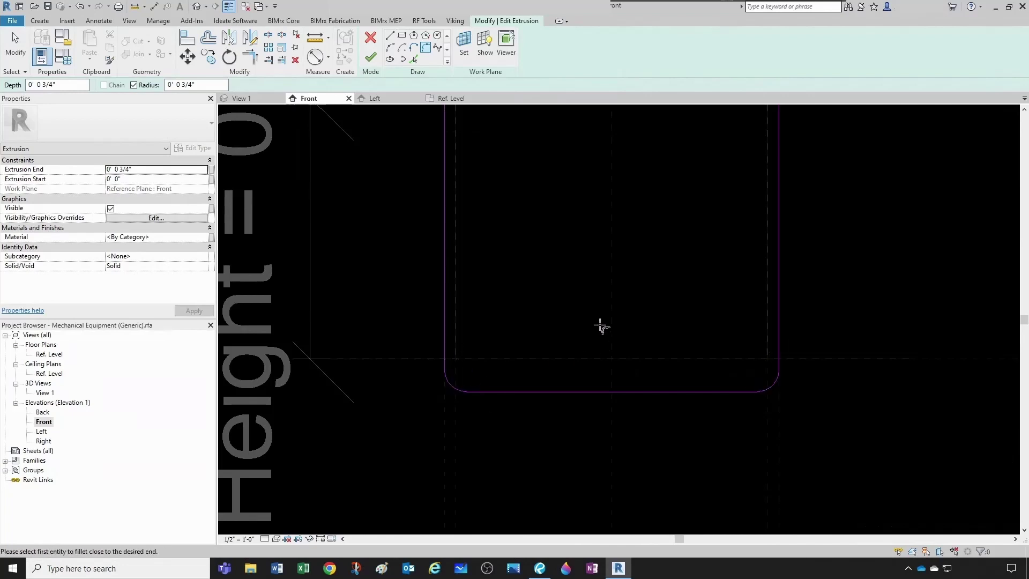
Step: Finish the flange extrusion's sketch edit and inspect the rounded flange against the box in 3D View 1
{"action": "scroll", "coordinate": [596, 320], "scroll_direction": "down", "scroll_amount": 4}
{"action": "scroll", "coordinate": [592, 338], "scroll_direction": "up", "scroll_amount": 2}
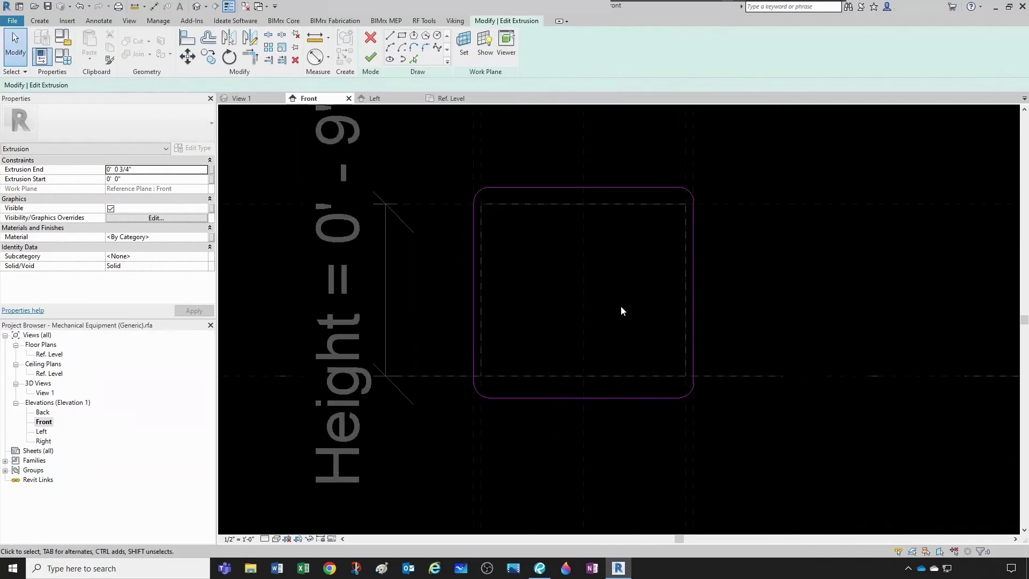
{"action": "left_click", "coordinate": [371, 58]}
{"action": "left_click", "coordinate": [372, 161]}
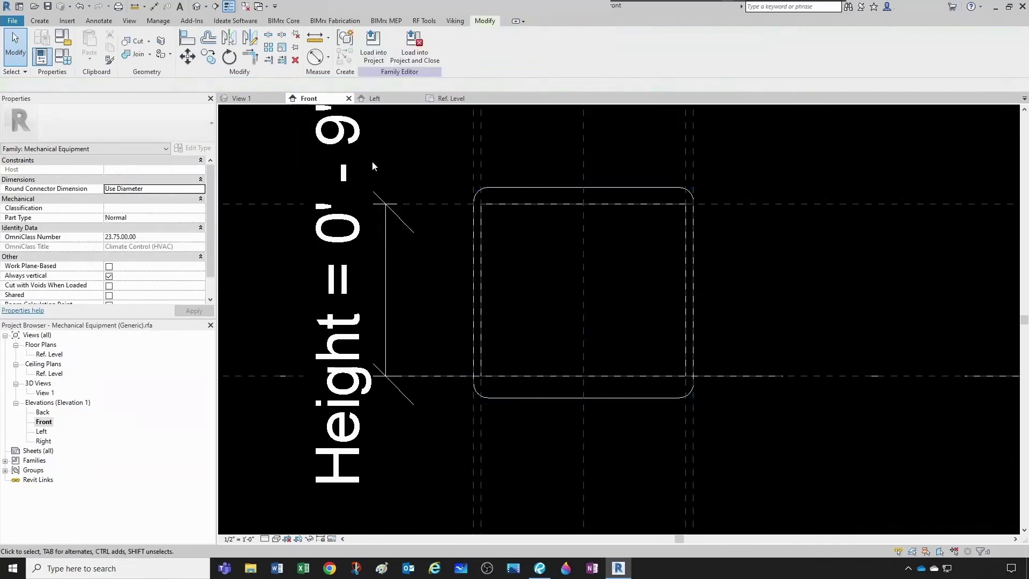
{"action": "left_click", "coordinate": [241, 98]}
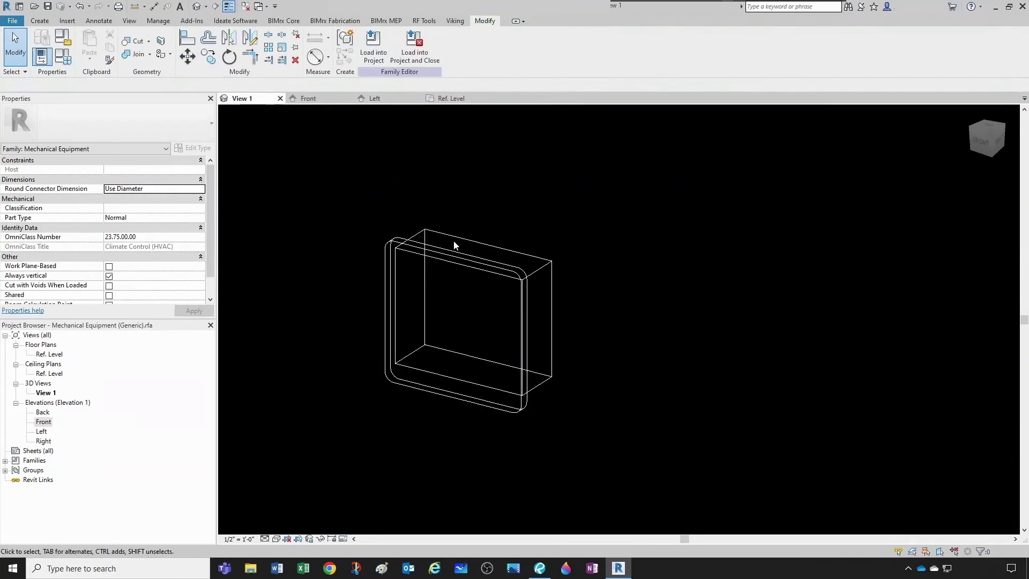
{"action": "middle_click_drag", "start_coordinate": [453, 240], "coordinate": [460, 340], "text": "shift"}
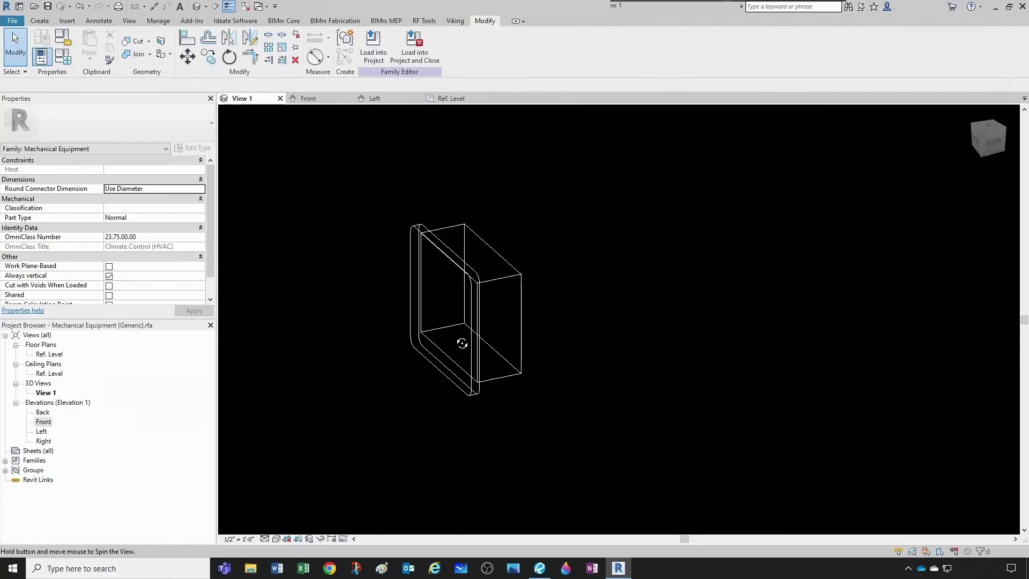
{"action": "middle_click_drag", "start_coordinate": [459, 340], "coordinate": [464, 336], "text": "shift"}
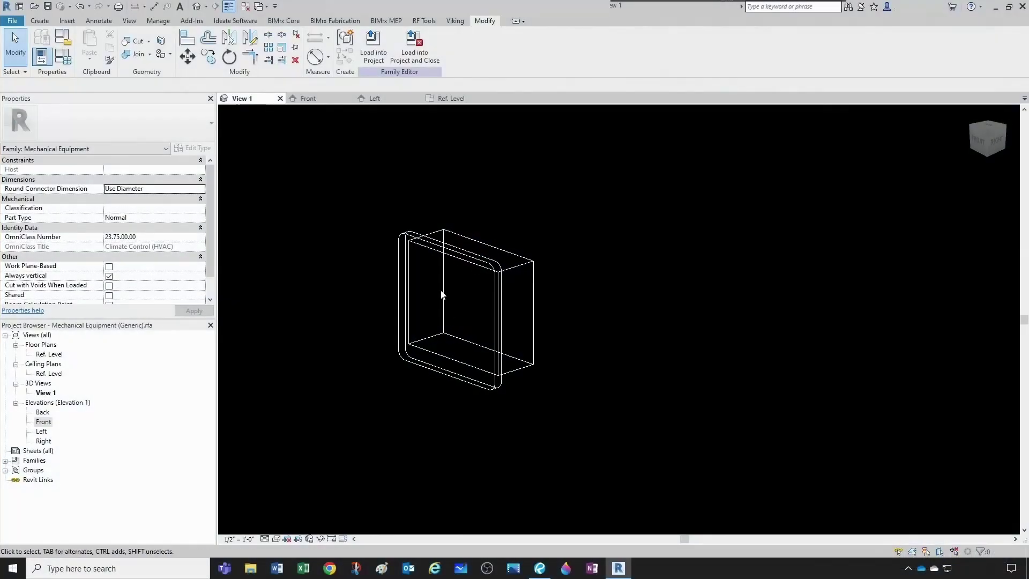
{"action": "scroll", "coordinate": [420, 265], "scroll_direction": "up", "scroll_amount": 2}
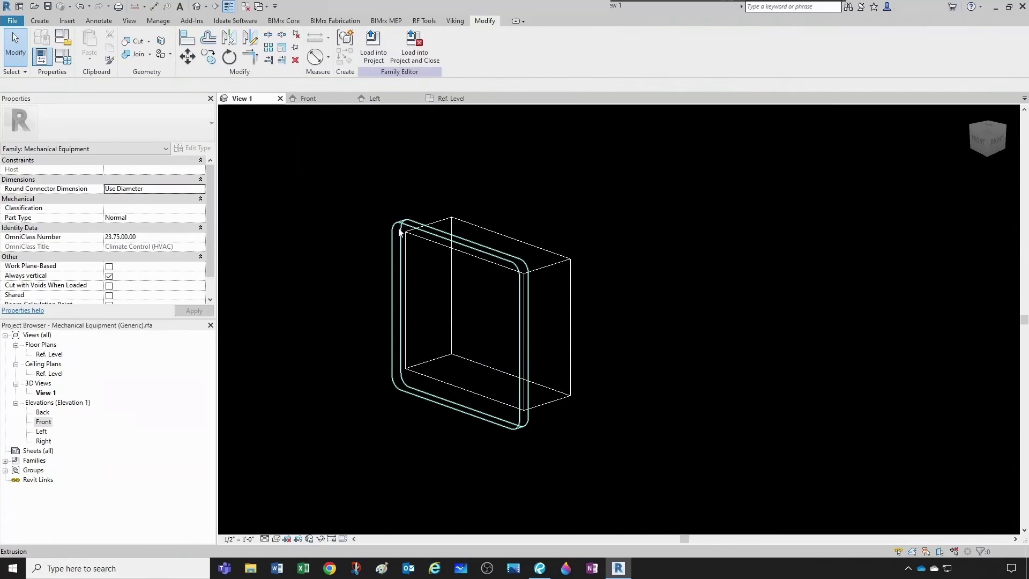
{"action": "scroll", "coordinate": [408, 225], "scroll_direction": "up", "scroll_amount": 2}
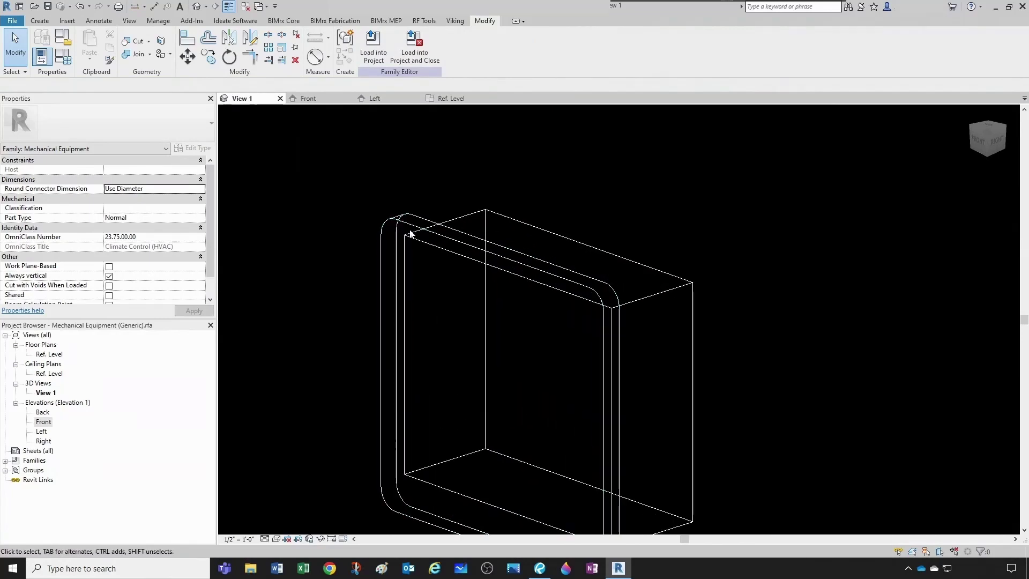
Step: Examine the flange's depth, edge rounding and punched holes in the Top View drawing of the Alert 3 spec sheet, and return to Revit
{"action": "left_click", "coordinate": [540, 568]}
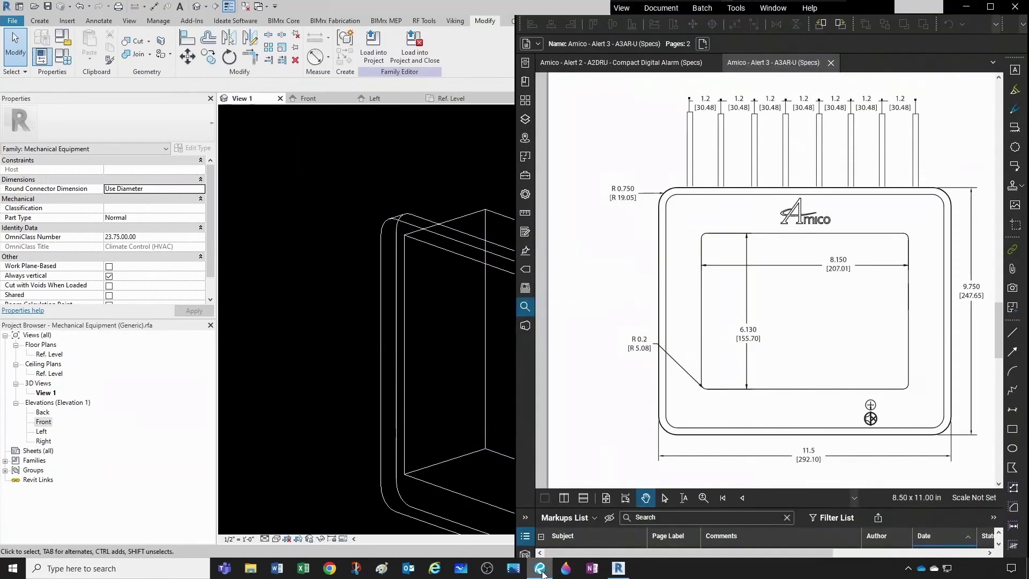
{"action": "scroll", "coordinate": [622, 247], "scroll_direction": "down", "scroll_amount": 5}
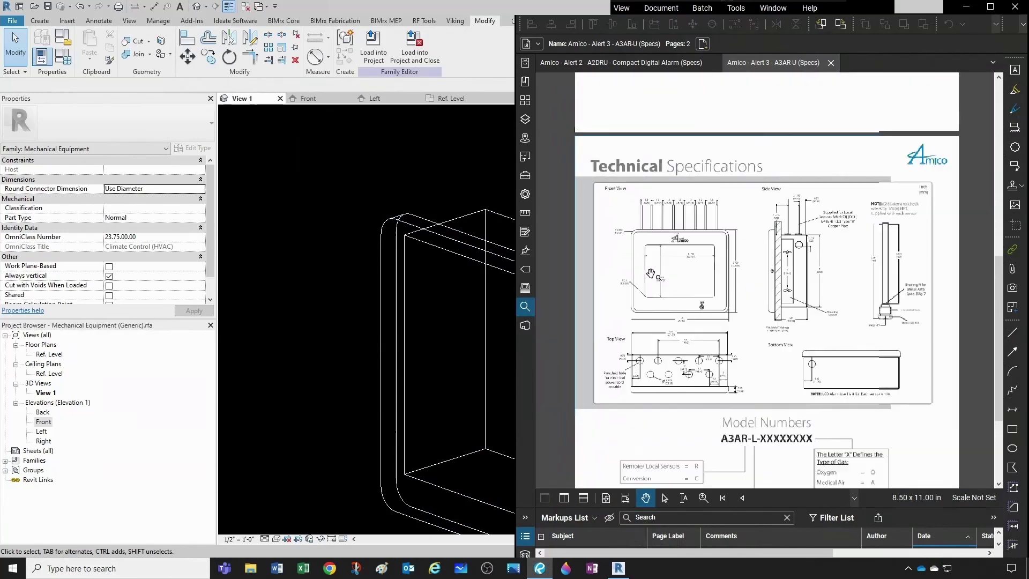
{"action": "scroll", "coordinate": [742, 399], "scroll_direction": "up", "scroll_amount": 2}
{"action": "scroll", "coordinate": [742, 399], "scroll_direction": "up", "scroll_amount": 5}
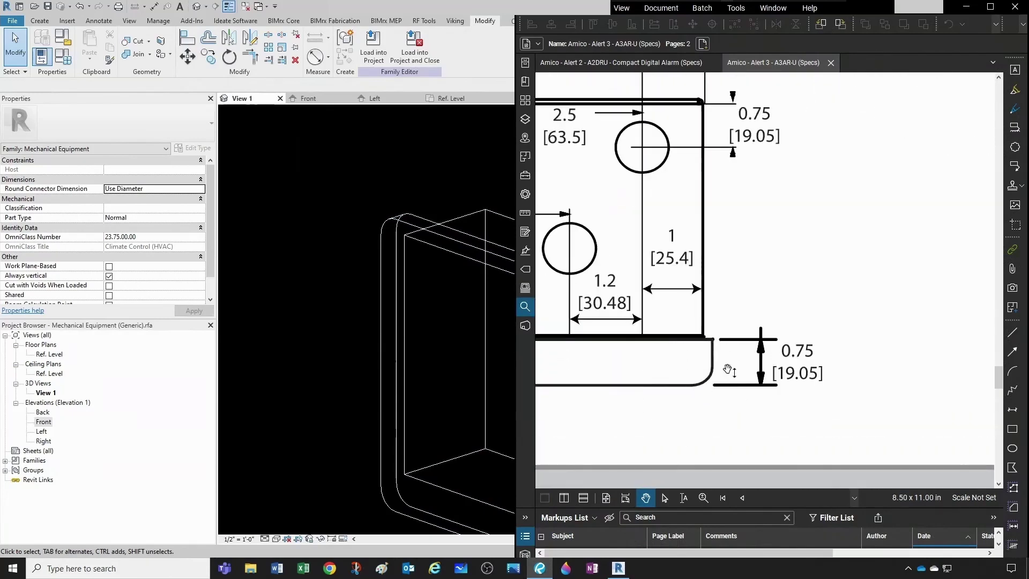
{"action": "scroll", "coordinate": [768, 329], "scroll_direction": "down", "scroll_amount": 5}
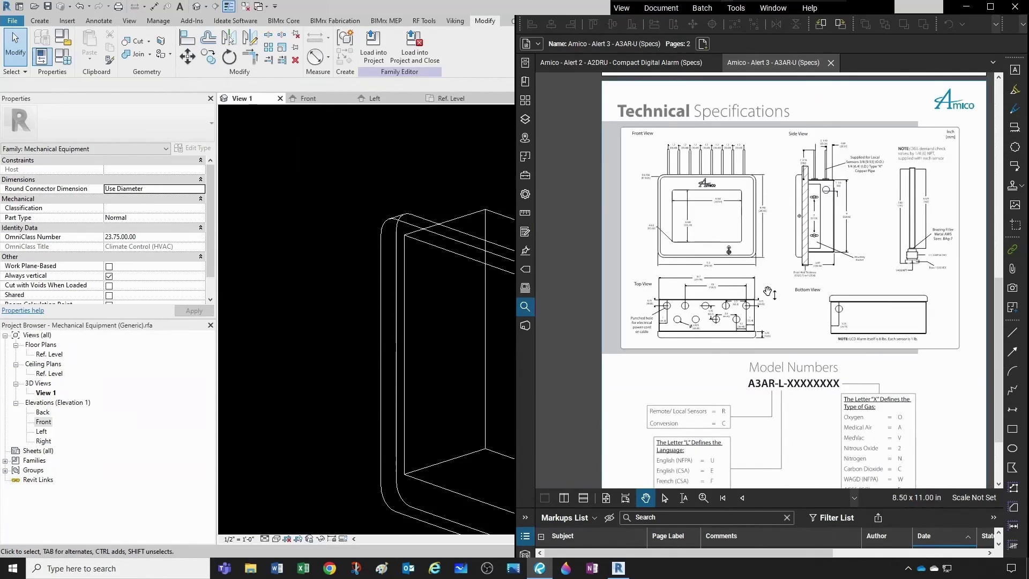
{"action": "left_click", "coordinate": [330, 183]}
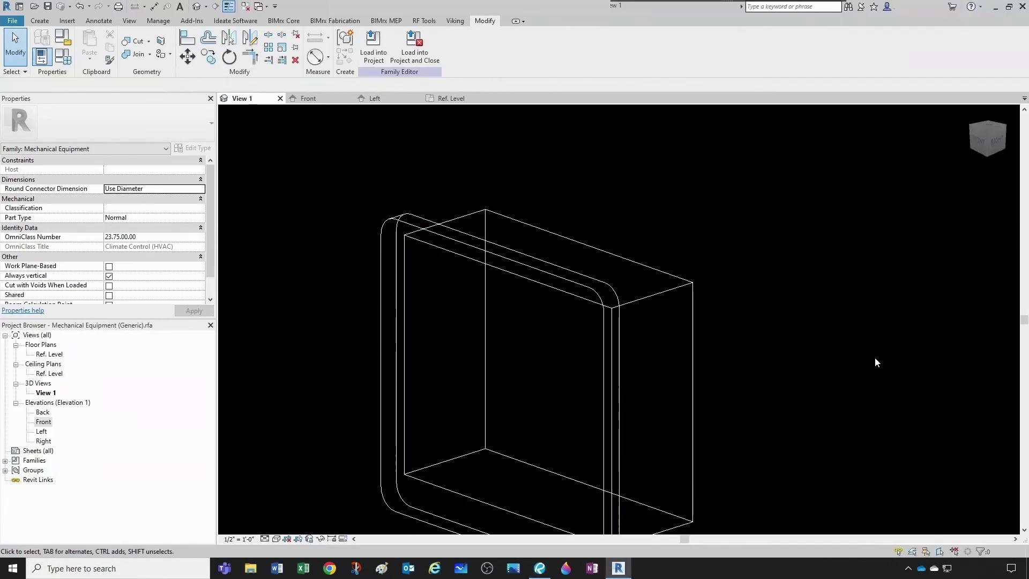
{"action": "scroll", "coordinate": [555, 409], "scroll_direction": "down", "scroll_amount": 2}
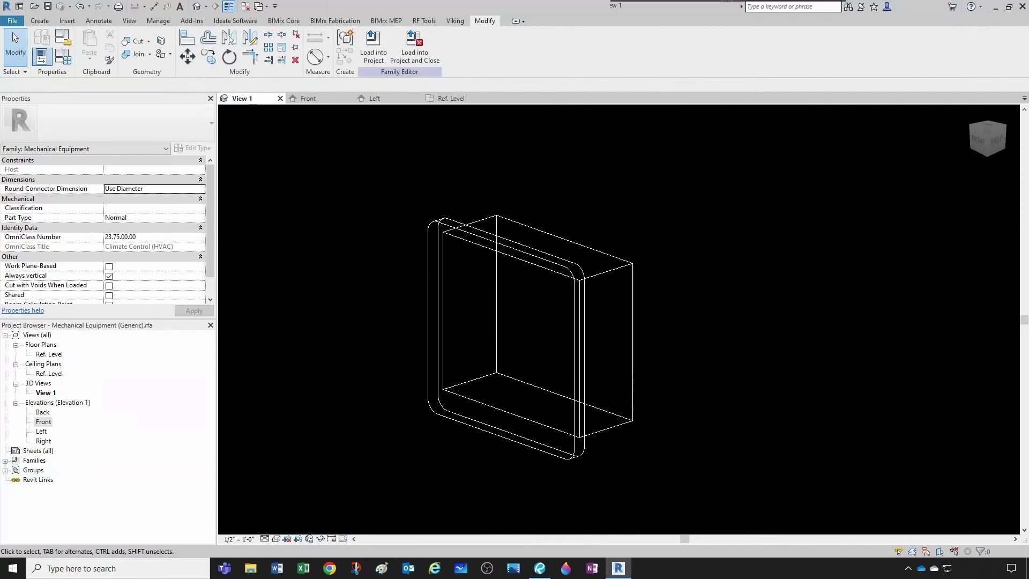
{"action": "left_click", "coordinate": [538, 570]}
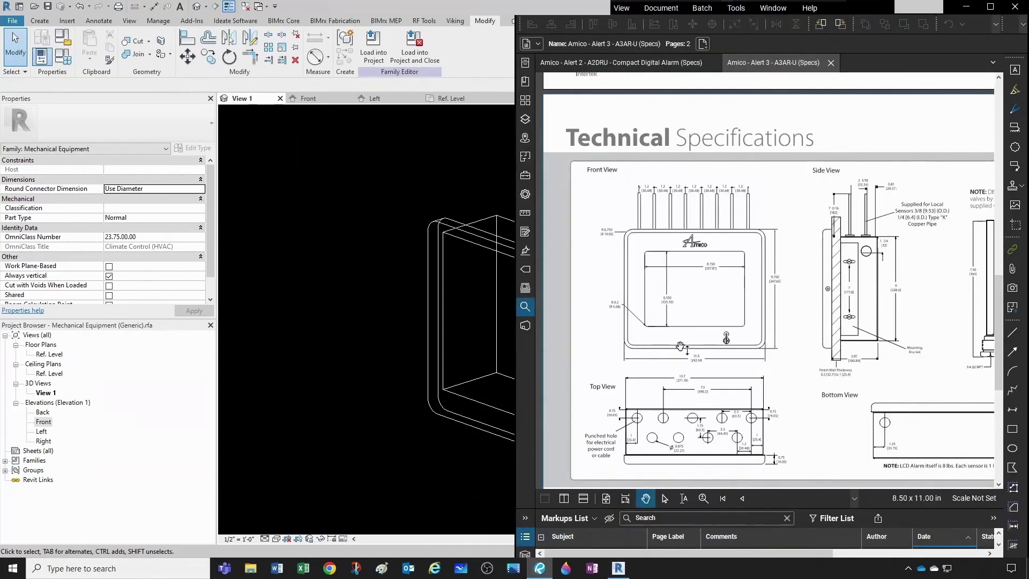
{"action": "scroll", "coordinate": [681, 437], "scroll_direction": "up", "scroll_amount": 3}
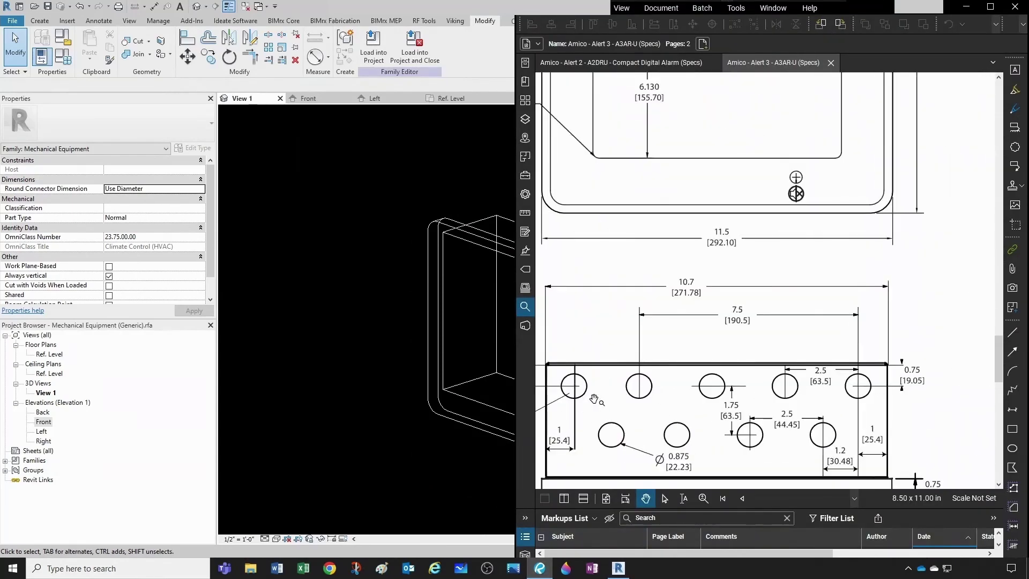
{"action": "scroll", "coordinate": [594, 400], "scroll_direction": "down", "scroll_amount": 3}
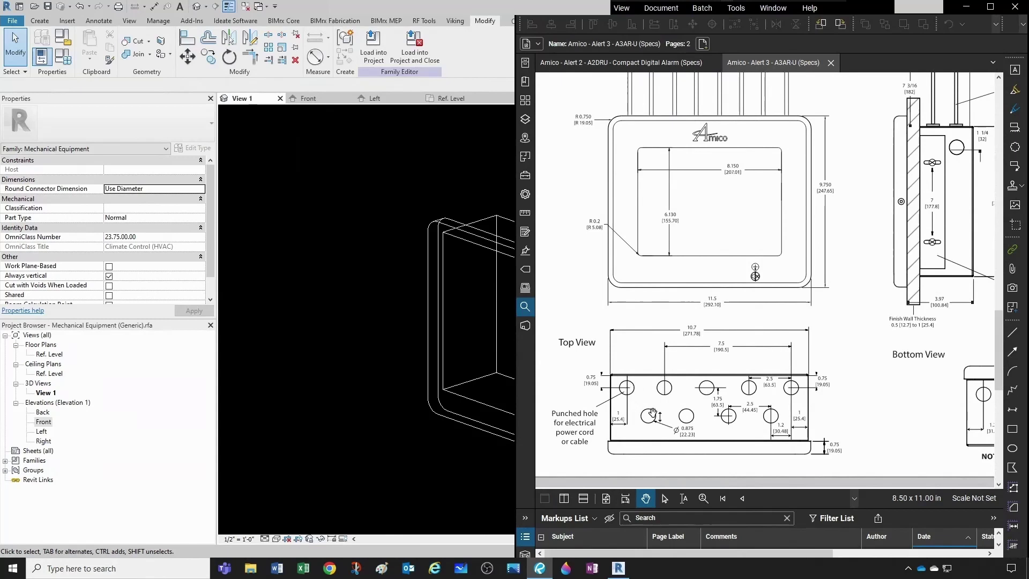
{"action": "scroll", "coordinate": [781, 395], "scroll_direction": "down", "scroll_amount": 2}
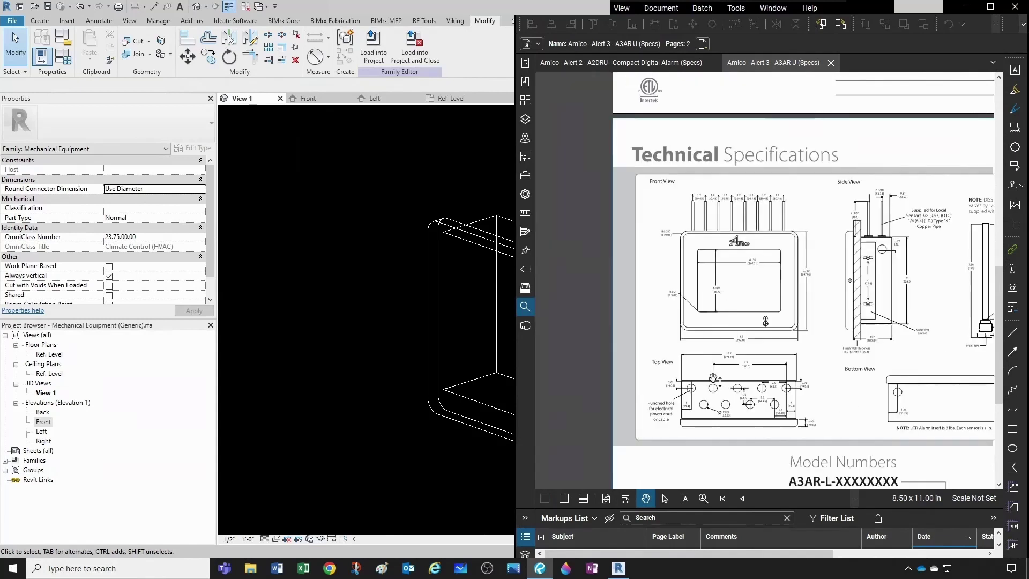
{"action": "left_click", "coordinate": [432, 438]}
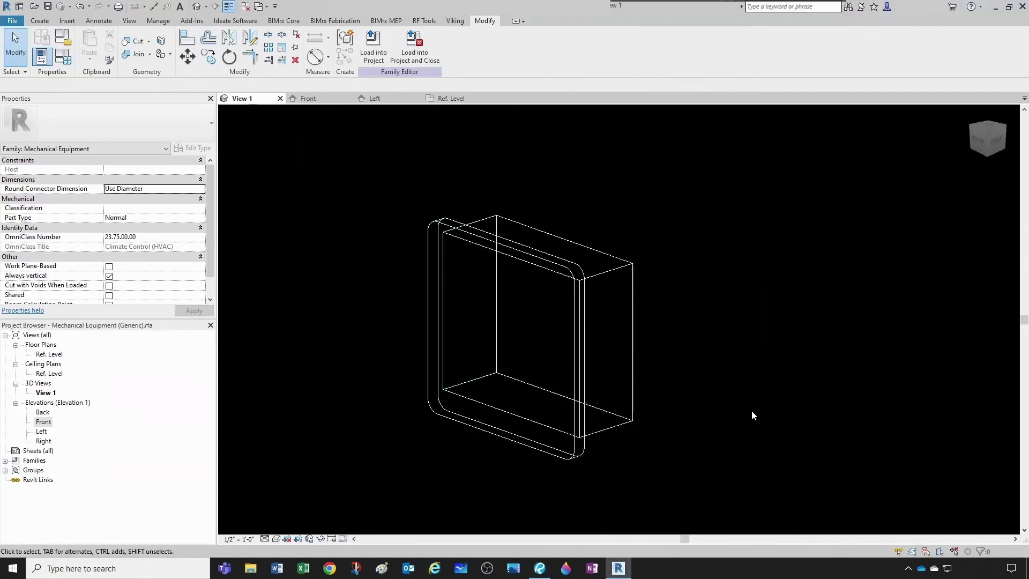
Step: Set the visual style of 3D View 1 to Shaded and orbit around the box to inspect it
{"action": "left_click", "coordinate": [276, 539]}
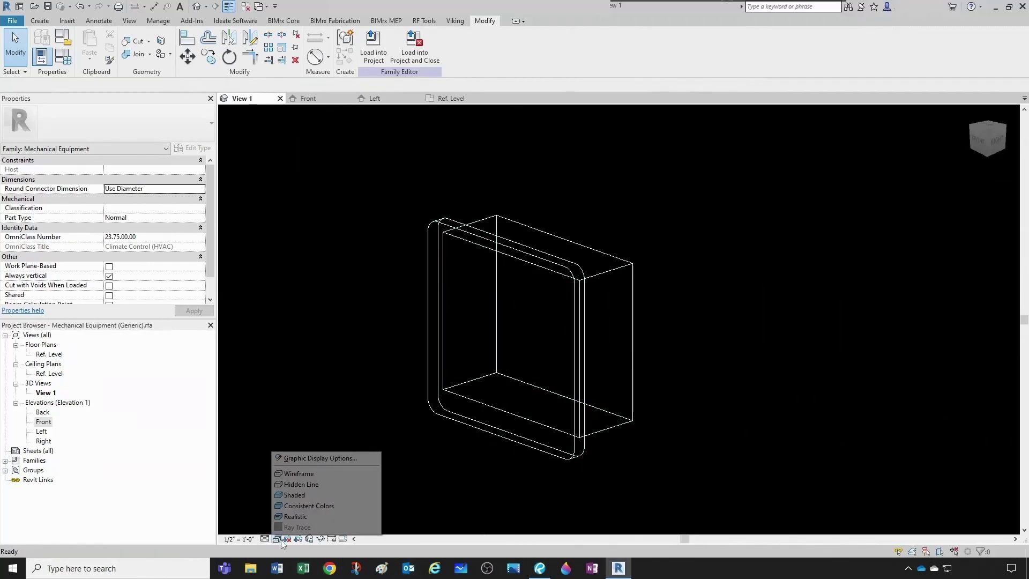
{"action": "left_click", "coordinate": [294, 495]}
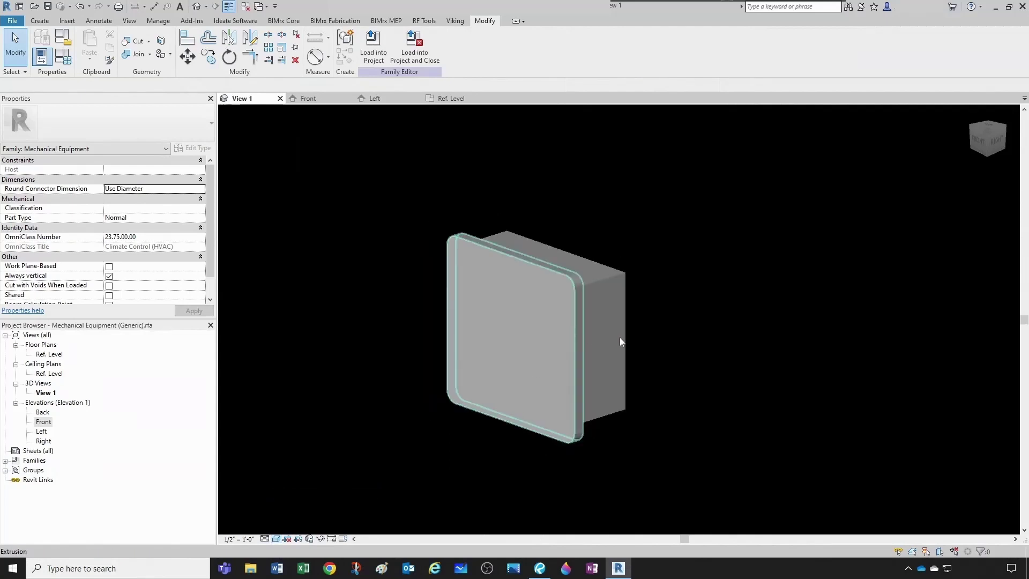
{"action": "mouse_move", "coordinate": [620, 338]}
{"action": "middle_mouse_down", "text": "shift"}
{"action": "mouse_move", "coordinate": [617, 408]}
{"action": "mouse_move", "coordinate": [473, 379]}
{"action": "mouse_move", "coordinate": [487, 395]}
{"action": "mouse_move", "coordinate": [713, 396]}
{"action": "mouse_move", "coordinate": [813, 359]}
{"action": "mouse_move", "coordinate": [513, 361]}
{"action": "mouse_move", "coordinate": [488, 377]}
{"action": "mouse_move", "coordinate": [588, 381]}
{"action": "mouse_move", "coordinate": [499, 409]}
{"action": "mouse_move", "coordinate": [479, 338]}
{"action": "middle_mouse_up", "text": "shift"}
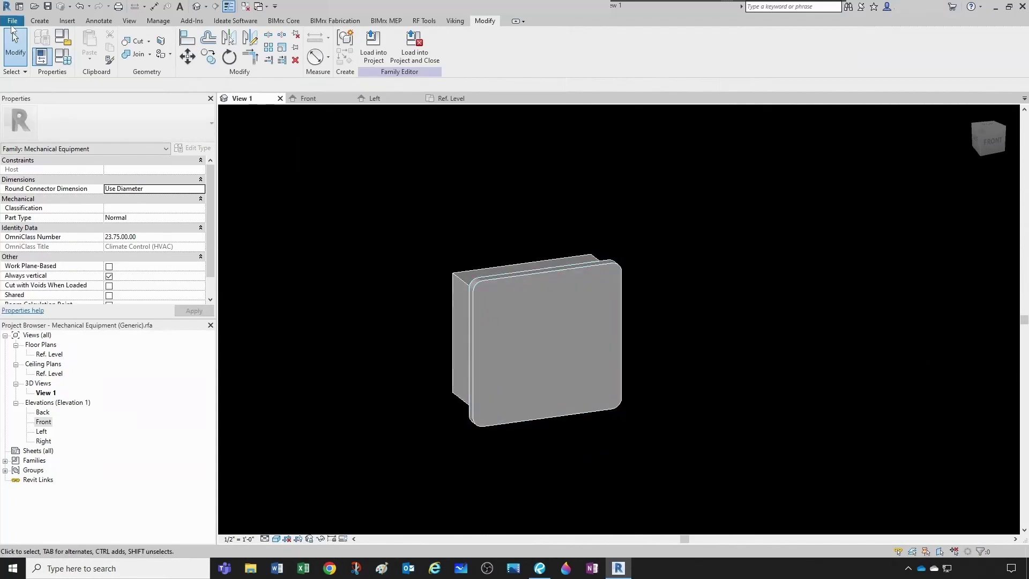
Step: Save the family under the new name AAP in the Revit folder
{"action": "left_click", "coordinate": [12, 21]}
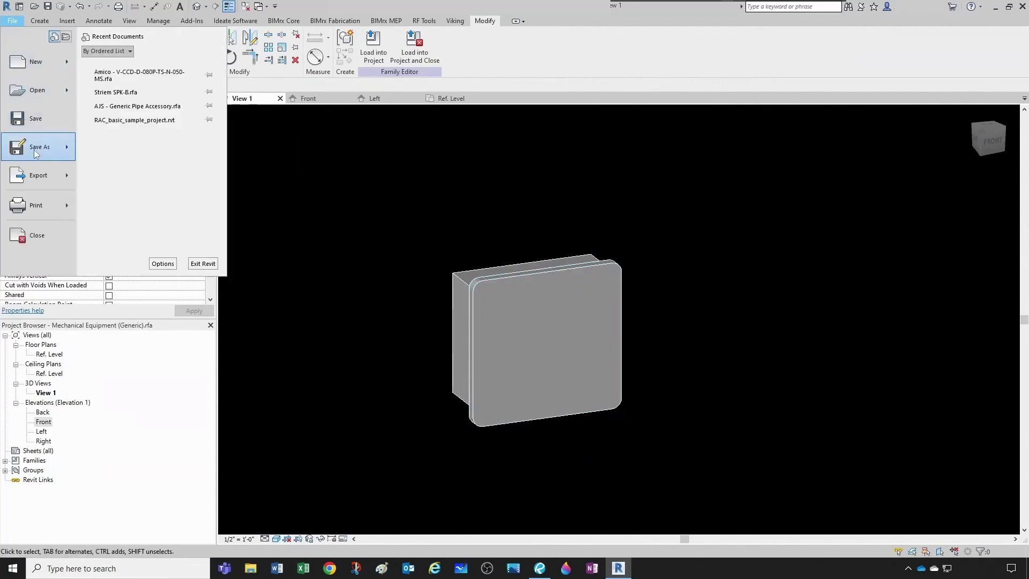
{"action": "mouse_move", "coordinate": [34, 149]}
{"action": "left_click", "coordinate": [135, 154]}
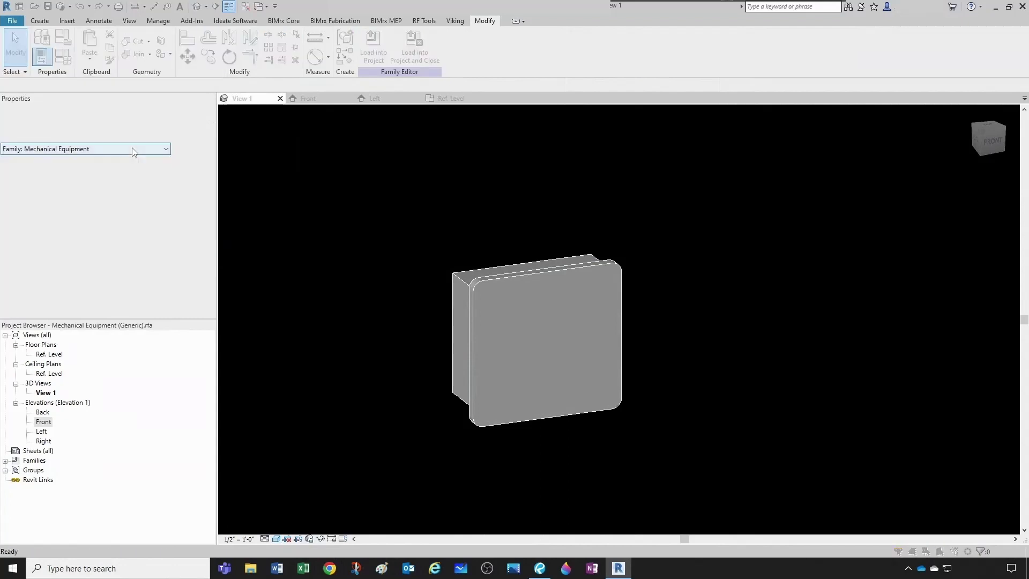
{"action": "type", "text": "AAP"}
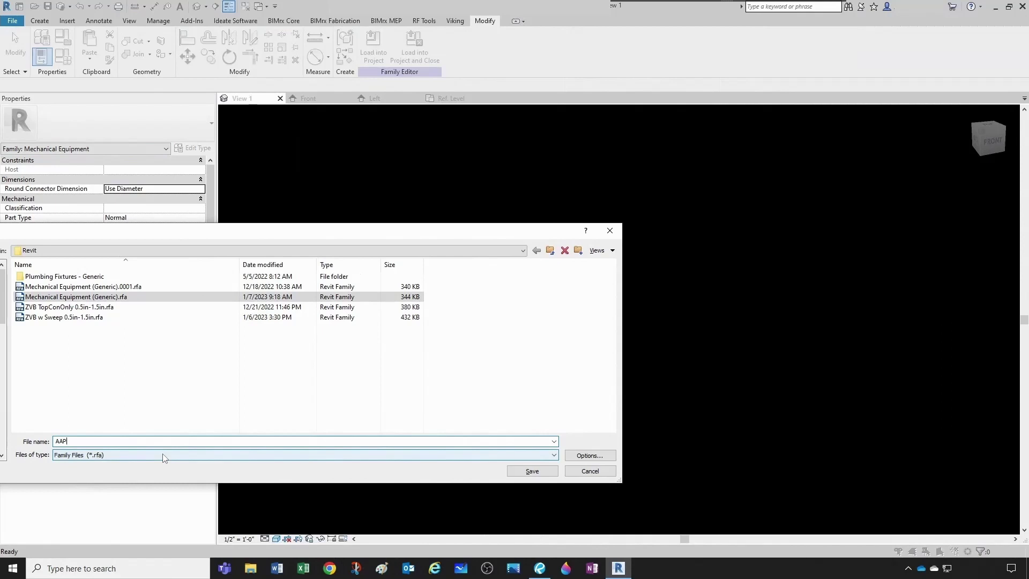
{"action": "key", "text": "Return"}
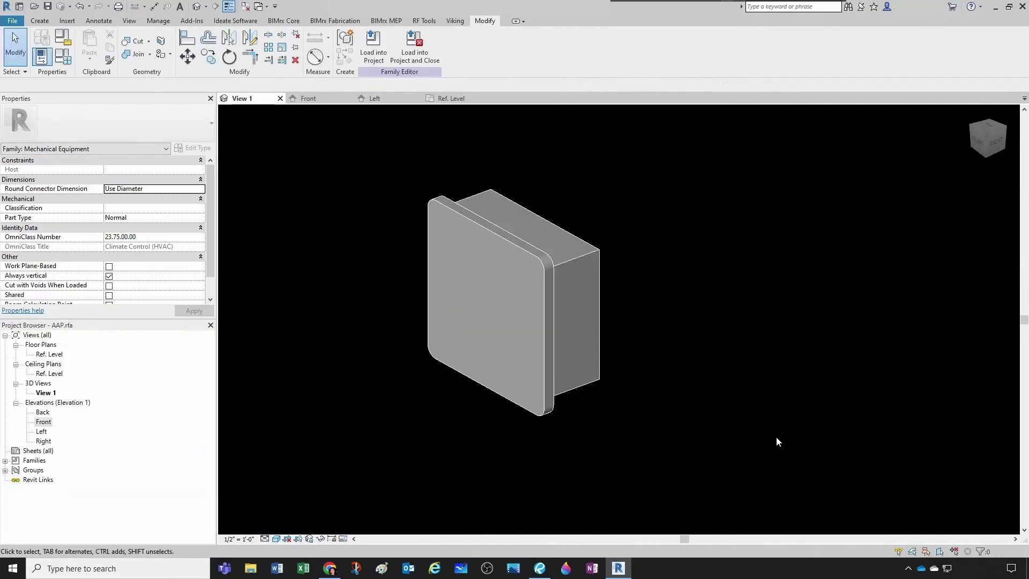
{"action": "middle_click_drag", "start_coordinate": [698, 348], "coordinate": [651, 374]}
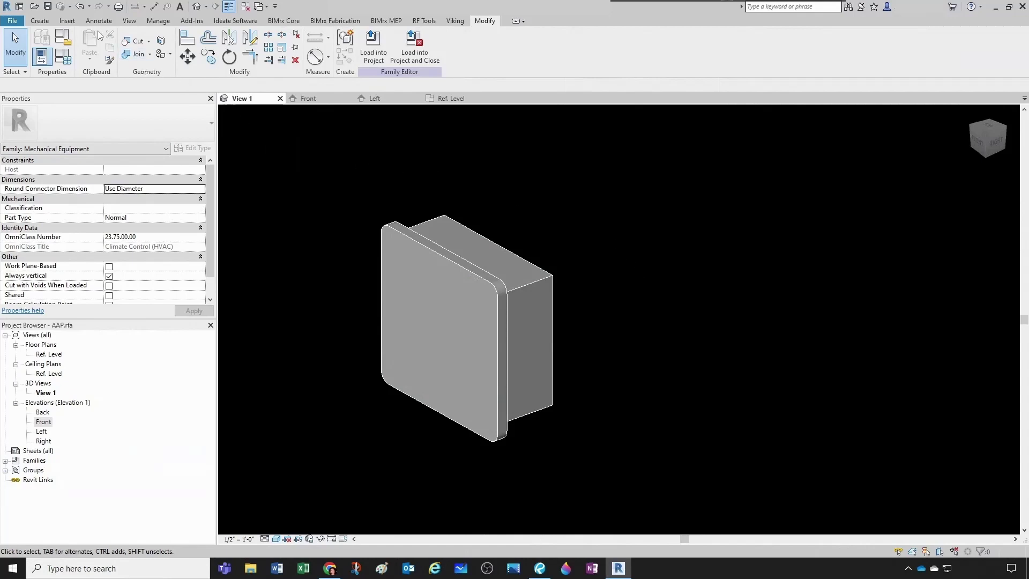
Step: Place a pipe connector on the top face of the box behind the flange and set its diameter to 1"
{"action": "left_click", "coordinate": [41, 21]}
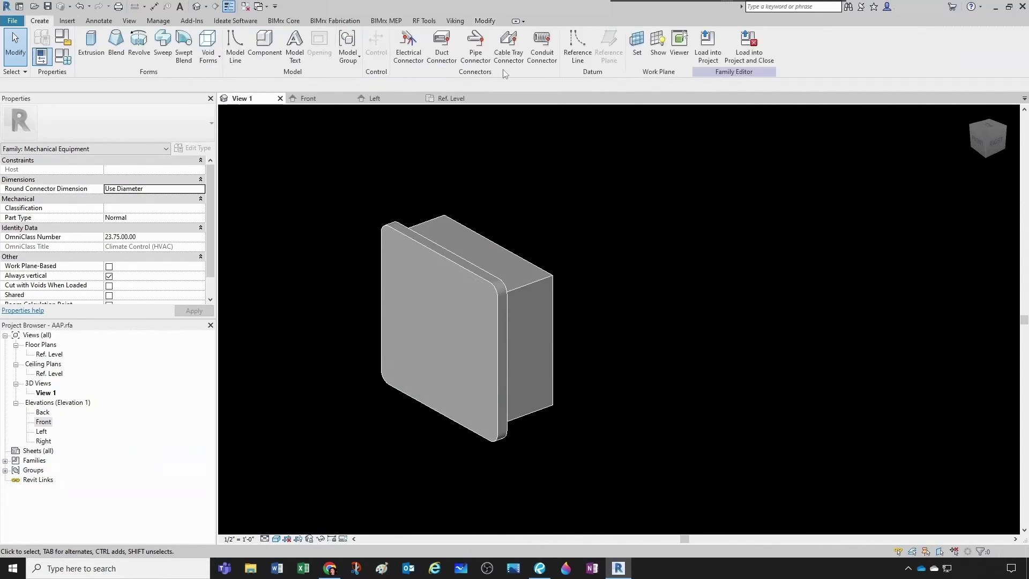
{"action": "left_click", "coordinate": [475, 45]}
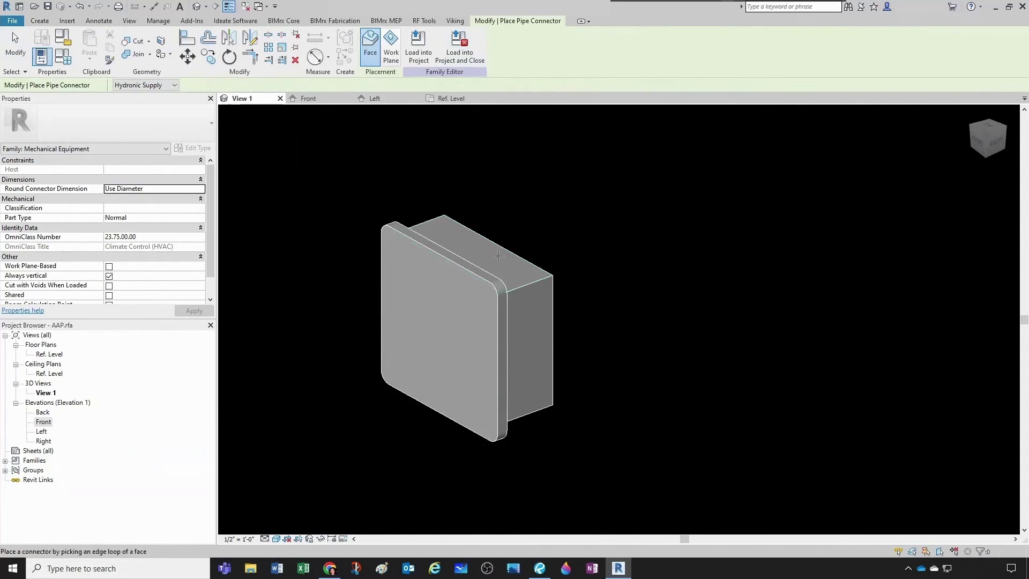
{"action": "left_click", "coordinate": [499, 254]}
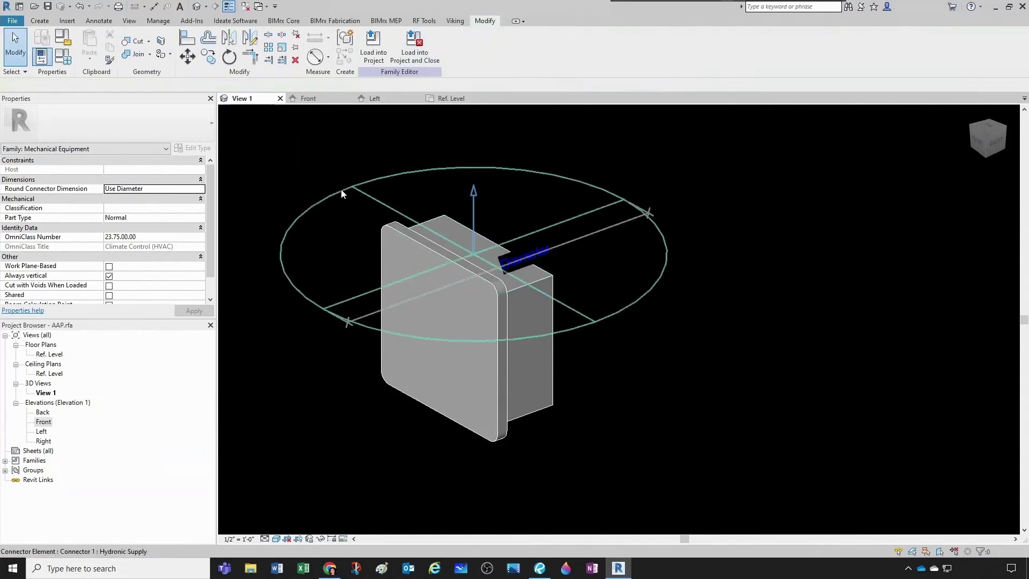
{"action": "left_click", "coordinate": [341, 191]}
{"action": "left_click", "coordinate": [143, 170]}
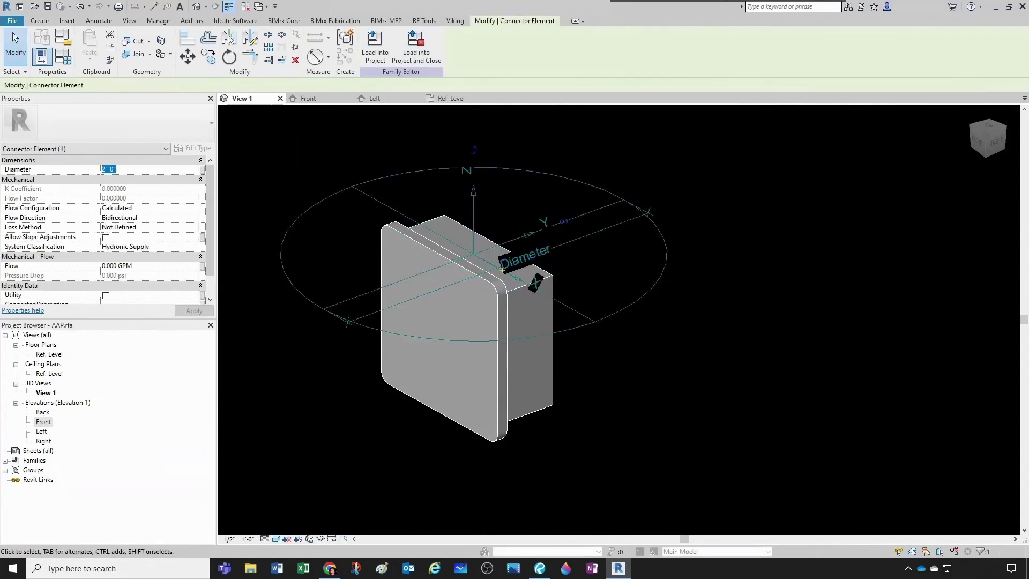
{"action": "type", "text": "1\""}
{"action": "left_click", "coordinate": [194, 310]}
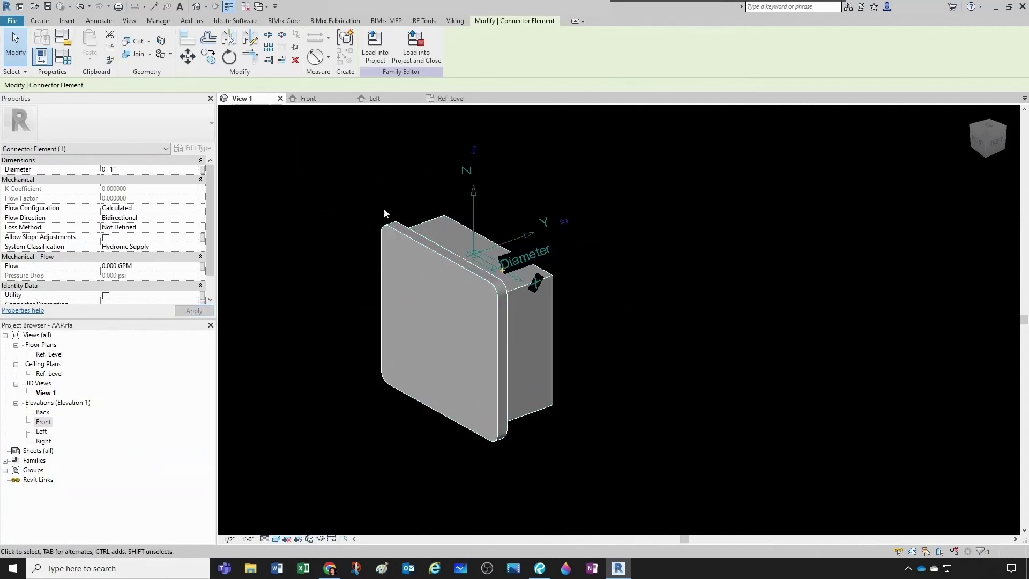
Step: Set the pipe connector's system classification to Global and save the family
{"action": "left_click", "coordinate": [194, 247]}
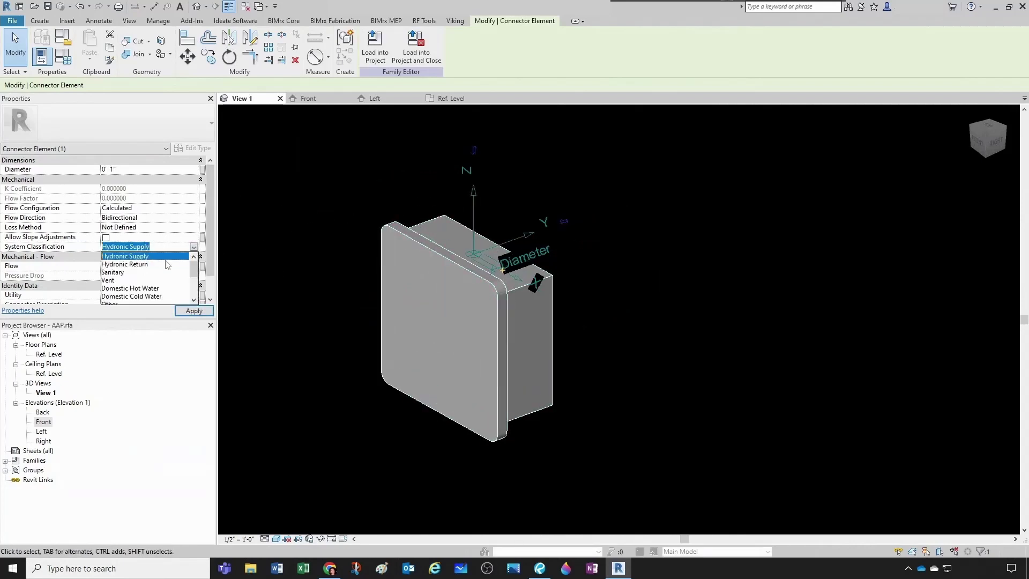
{"action": "scroll", "coordinate": [144, 296], "scroll_direction": "down", "scroll_amount": 2}
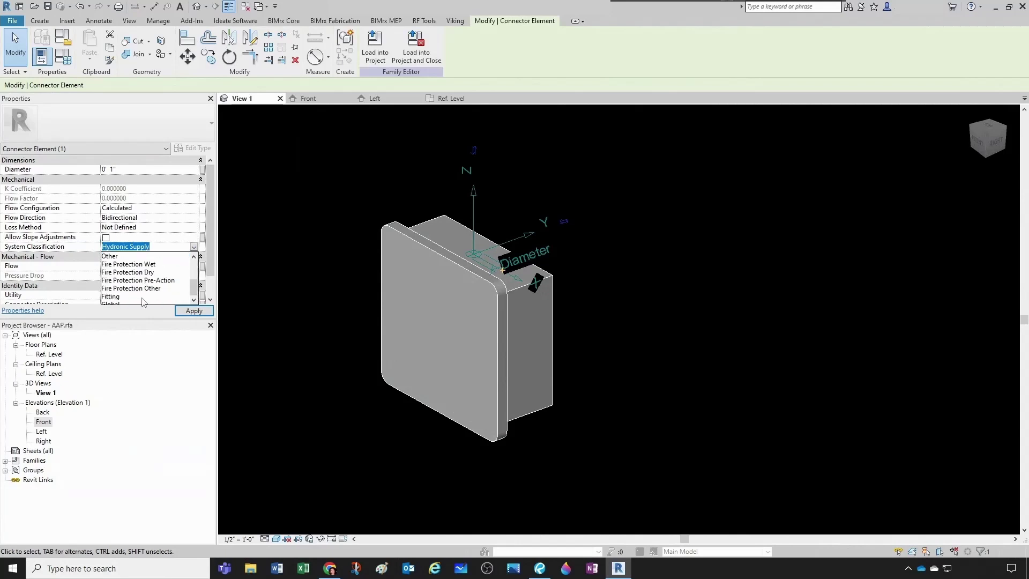
{"action": "scroll", "coordinate": [144, 302], "scroll_direction": "down", "scroll_amount": 1}
{"action": "left_click", "coordinate": [129, 298]}
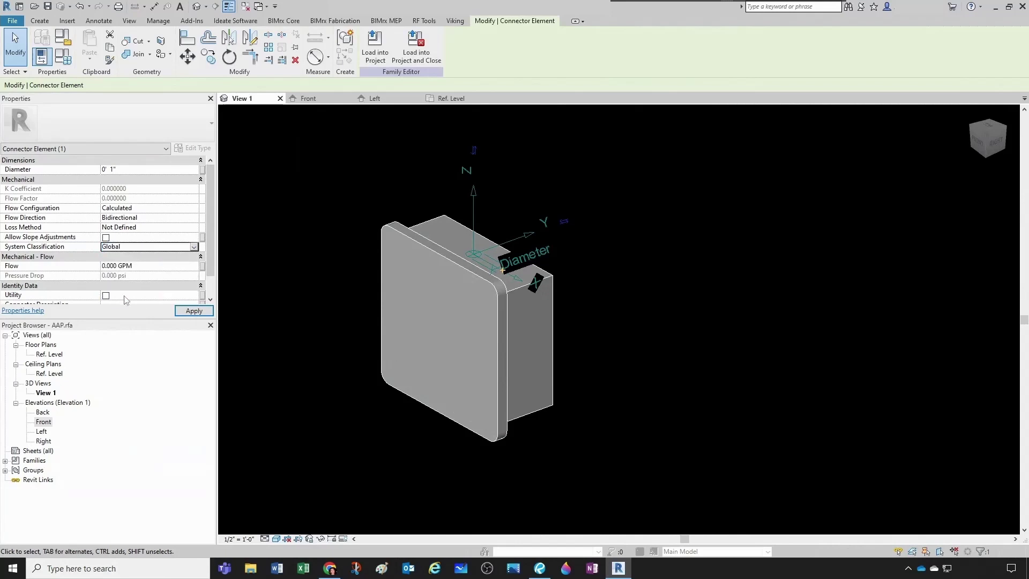
{"action": "left_click", "coordinate": [343, 208]}
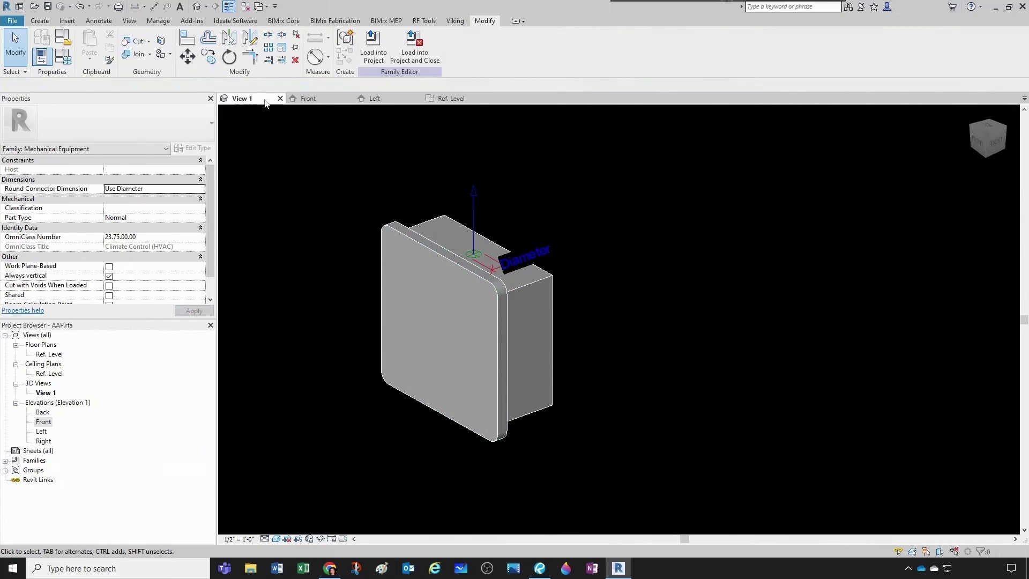
{"action": "left_click", "coordinate": [13, 20]}
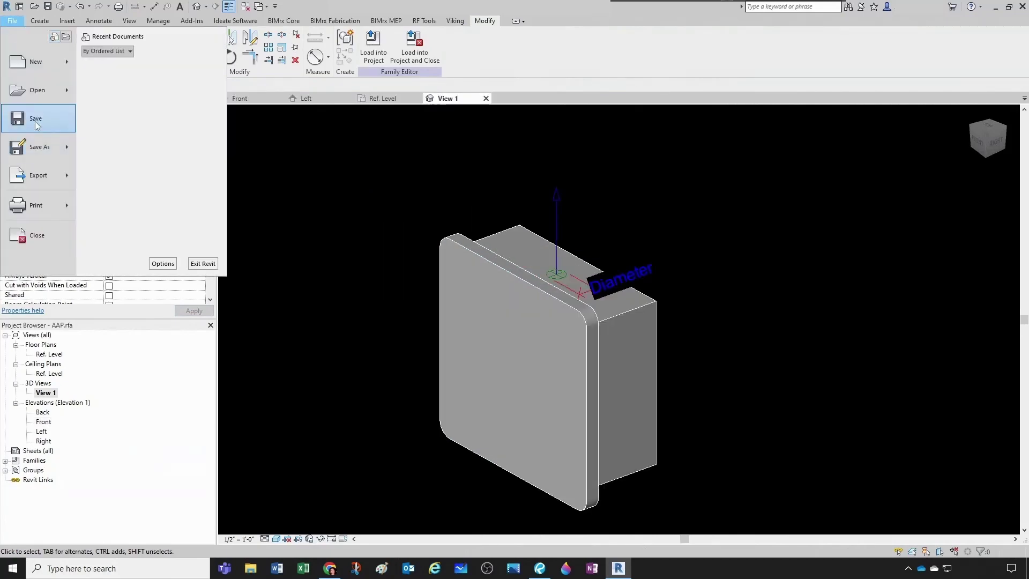
{"action": "left_click", "coordinate": [35, 121]}
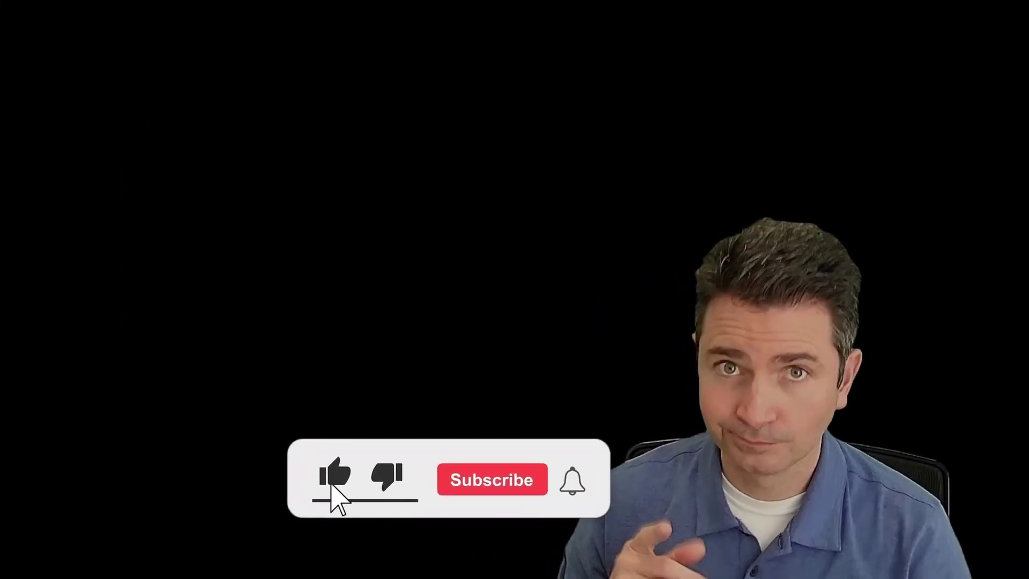